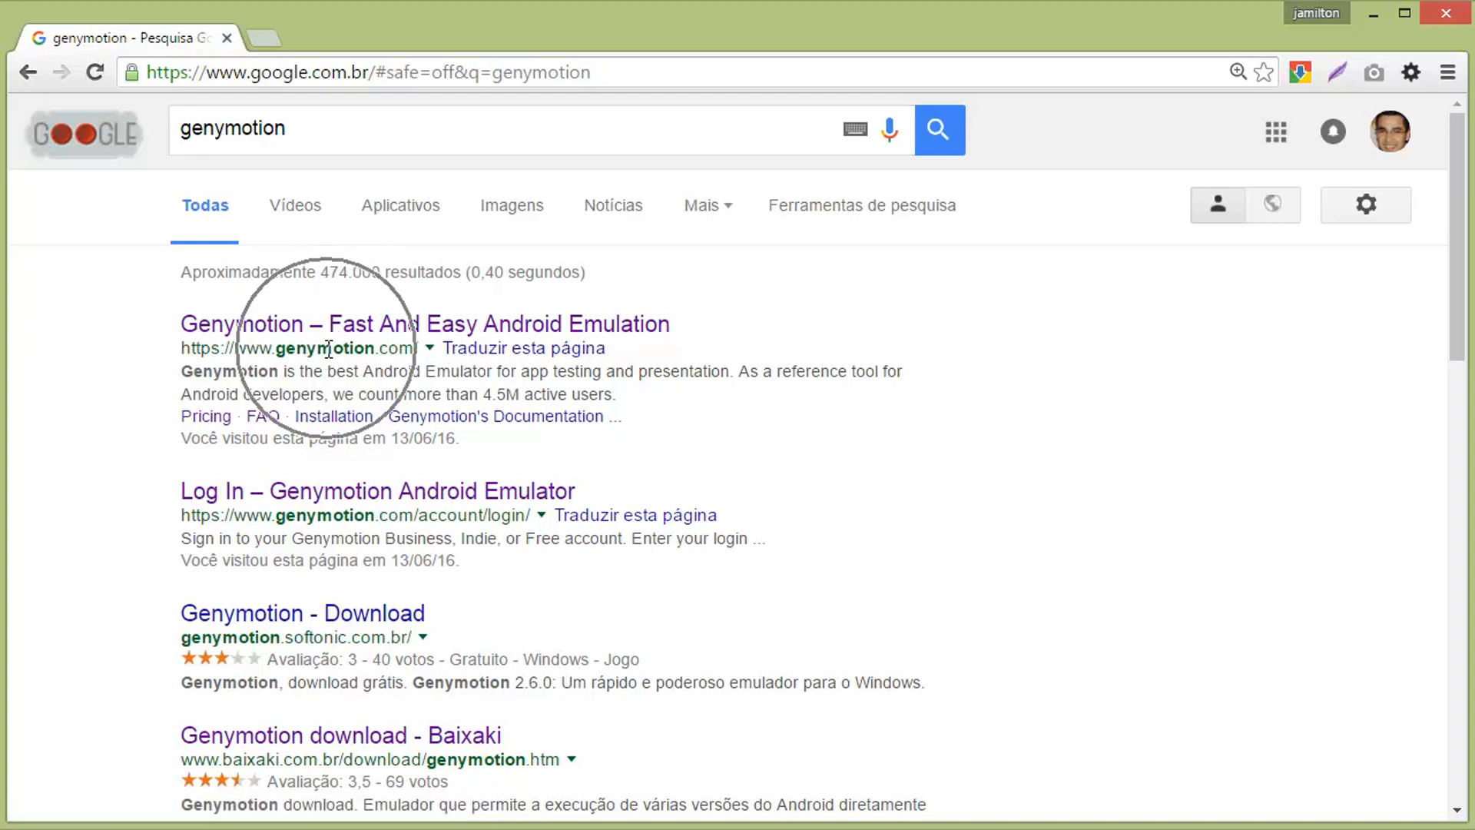
Step: Open the official Genymotion website from the search results and go to its Genymotion product page
{"action": "left_click", "coordinate": [396, 327]}
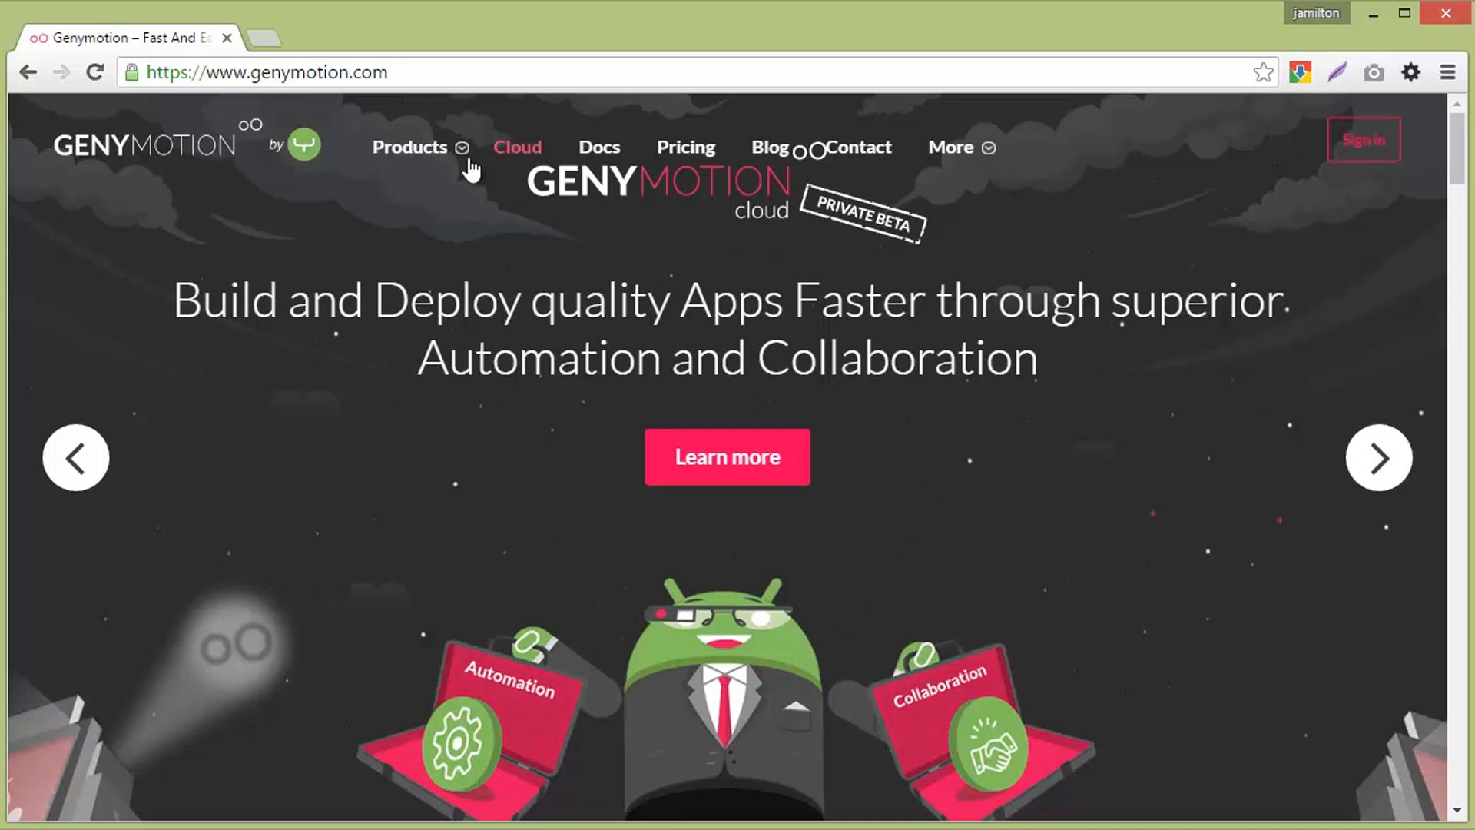
{"action": "mouse_move", "coordinate": [455, 149]}
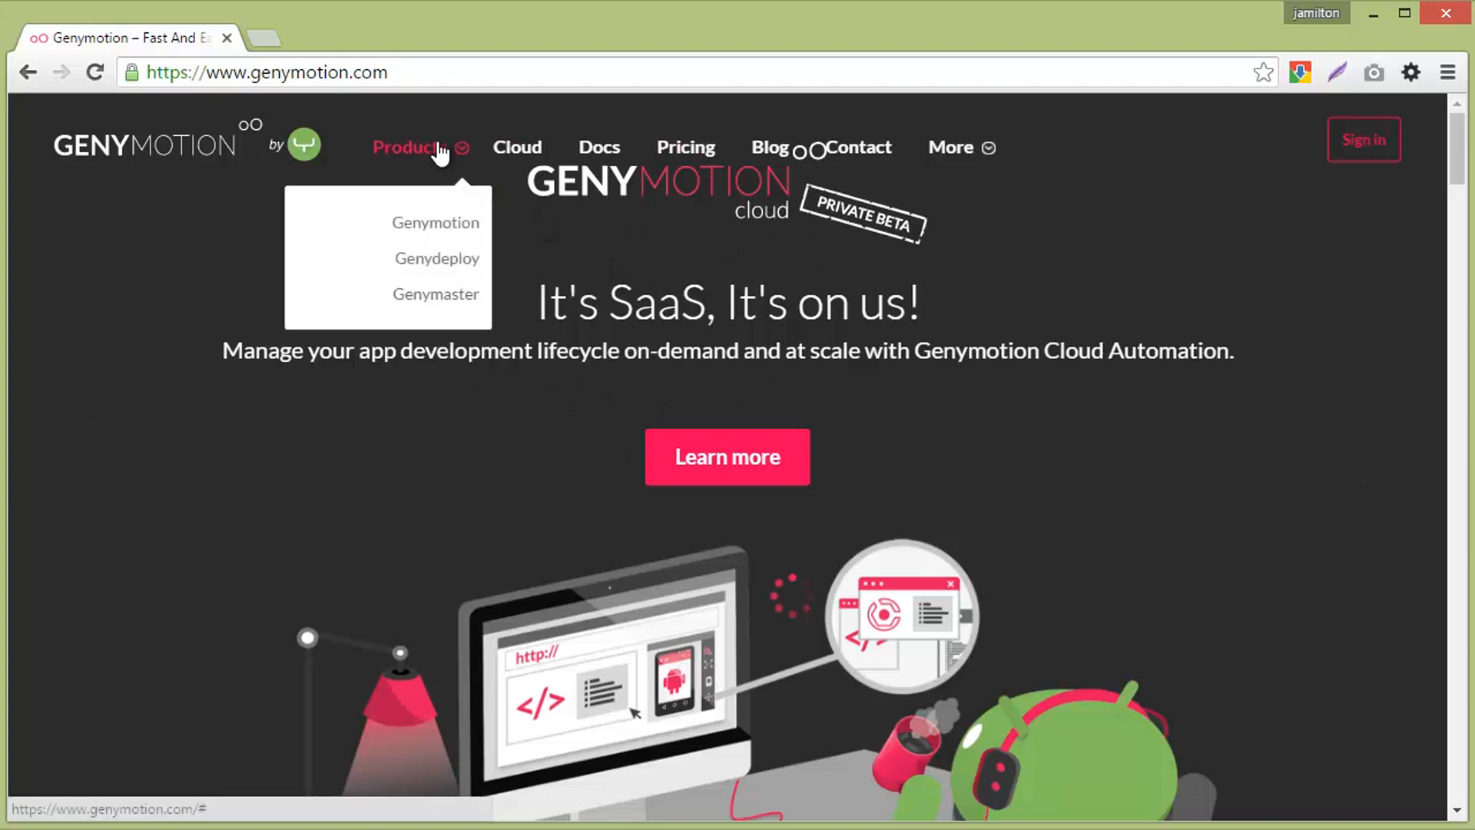
{"action": "left_click", "coordinate": [445, 236]}
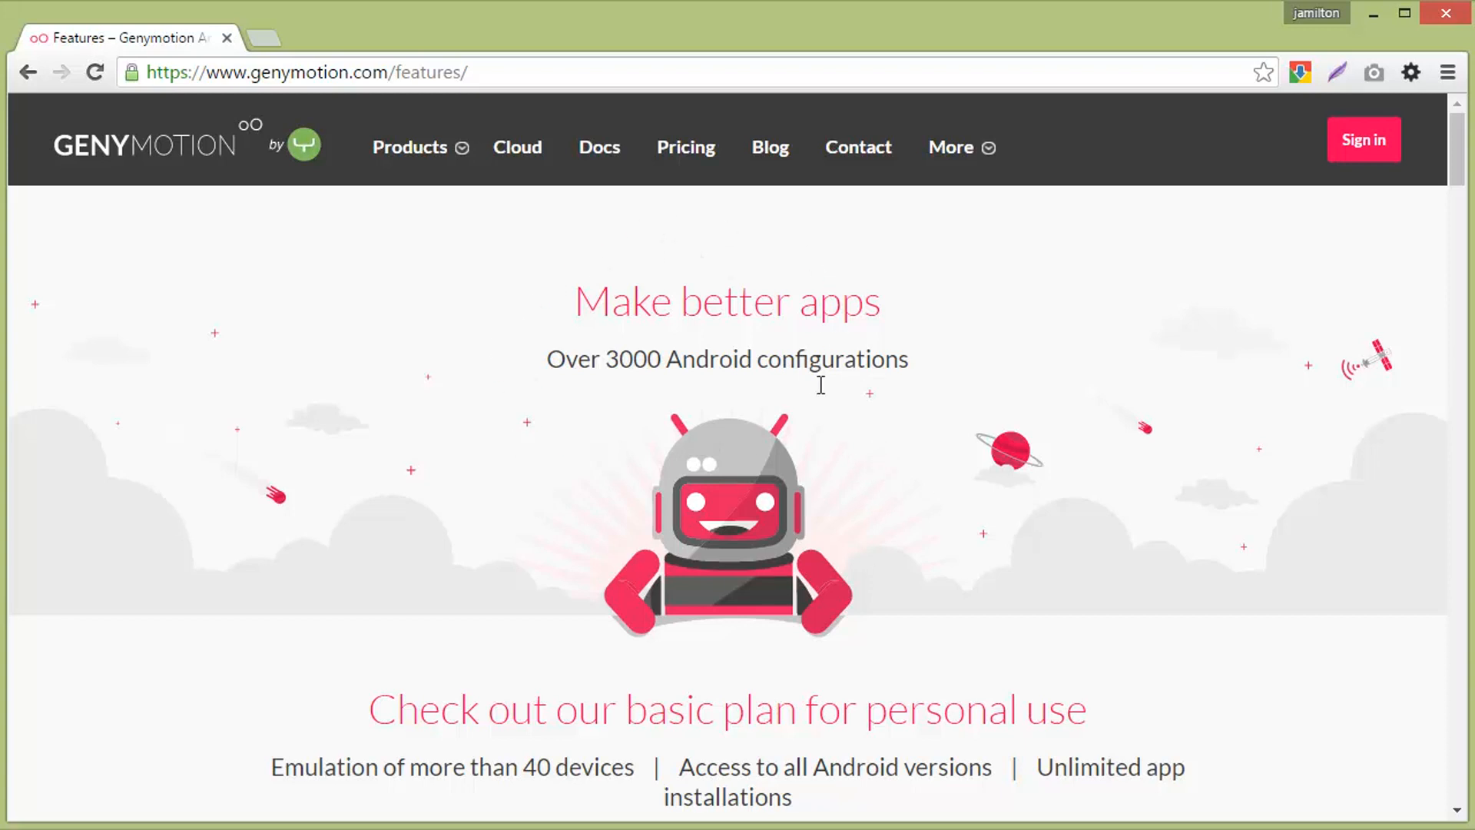
Step: Go through the Genymotion features page to its plan section and open the pricing and licensing page
{"action": "mouse_move", "coordinate": [454, 164]}
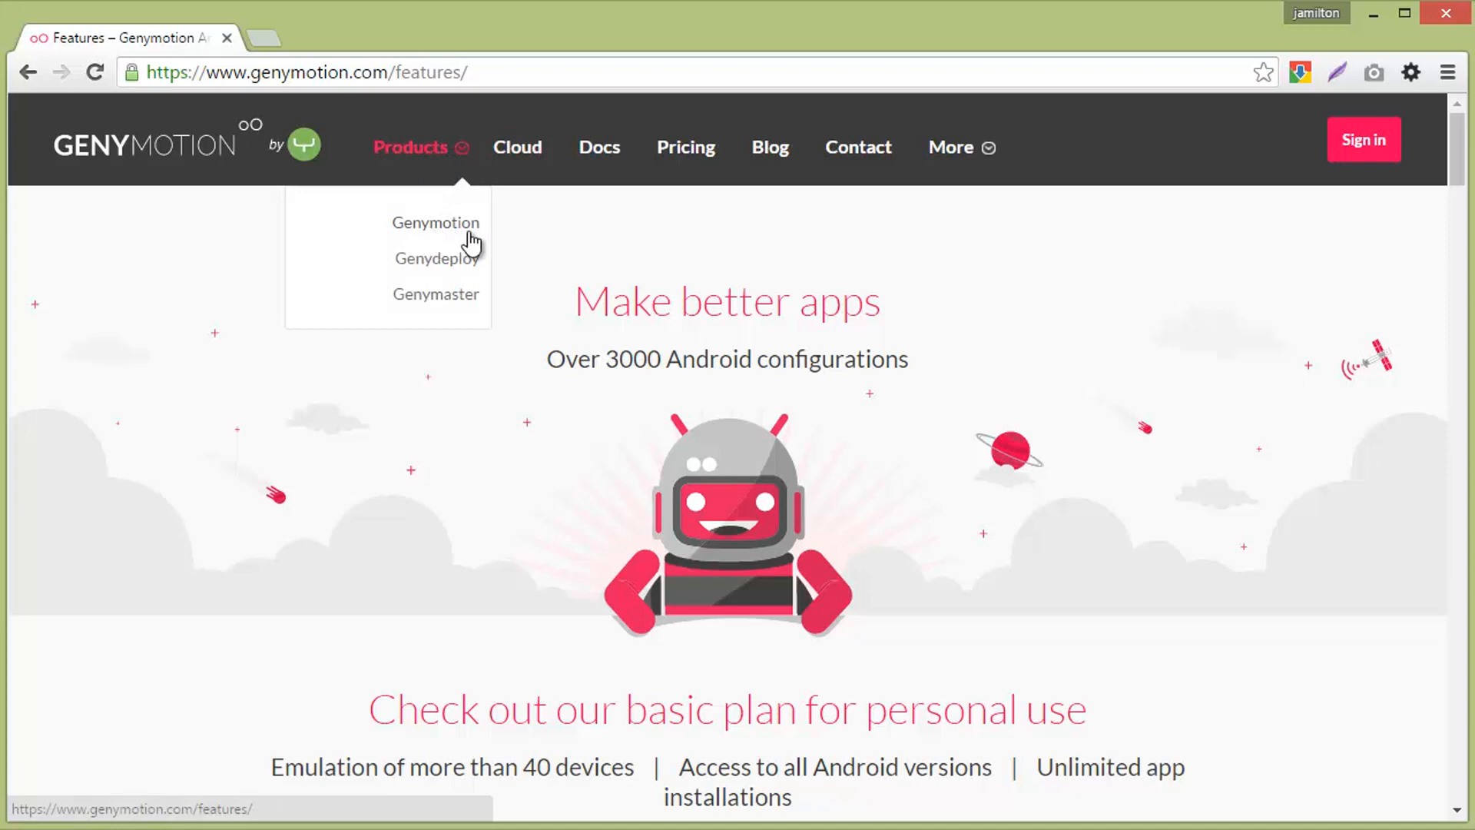
{"action": "scroll", "coordinate": [893, 444], "scroll_direction": "down", "scroll_amount": 5}
{"action": "scroll", "coordinate": [930, 461], "scroll_direction": "down", "scroll_amount": 3}
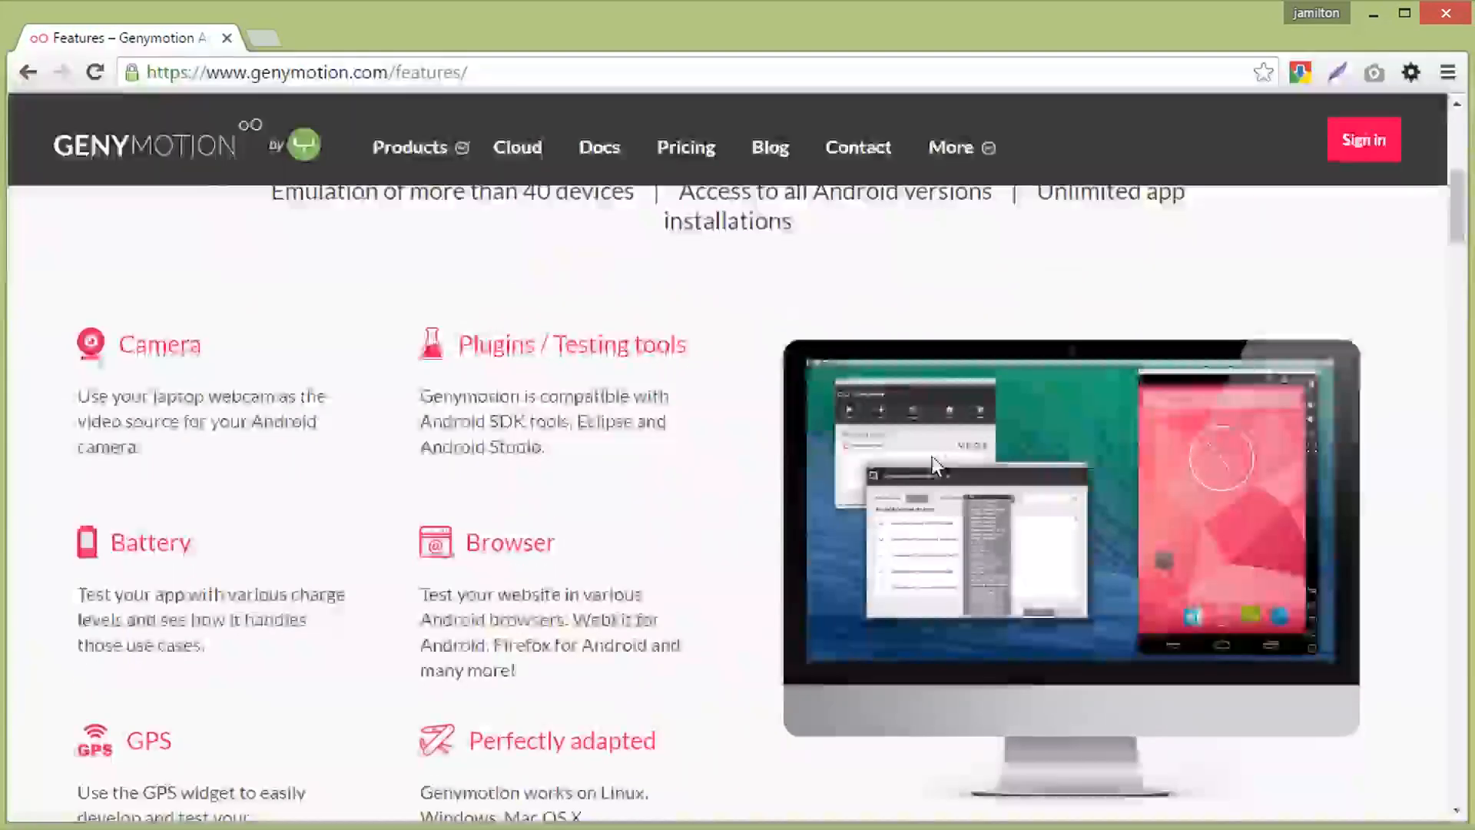
{"action": "scroll", "coordinate": [874, 516], "scroll_direction": "down", "scroll_amount": 11}
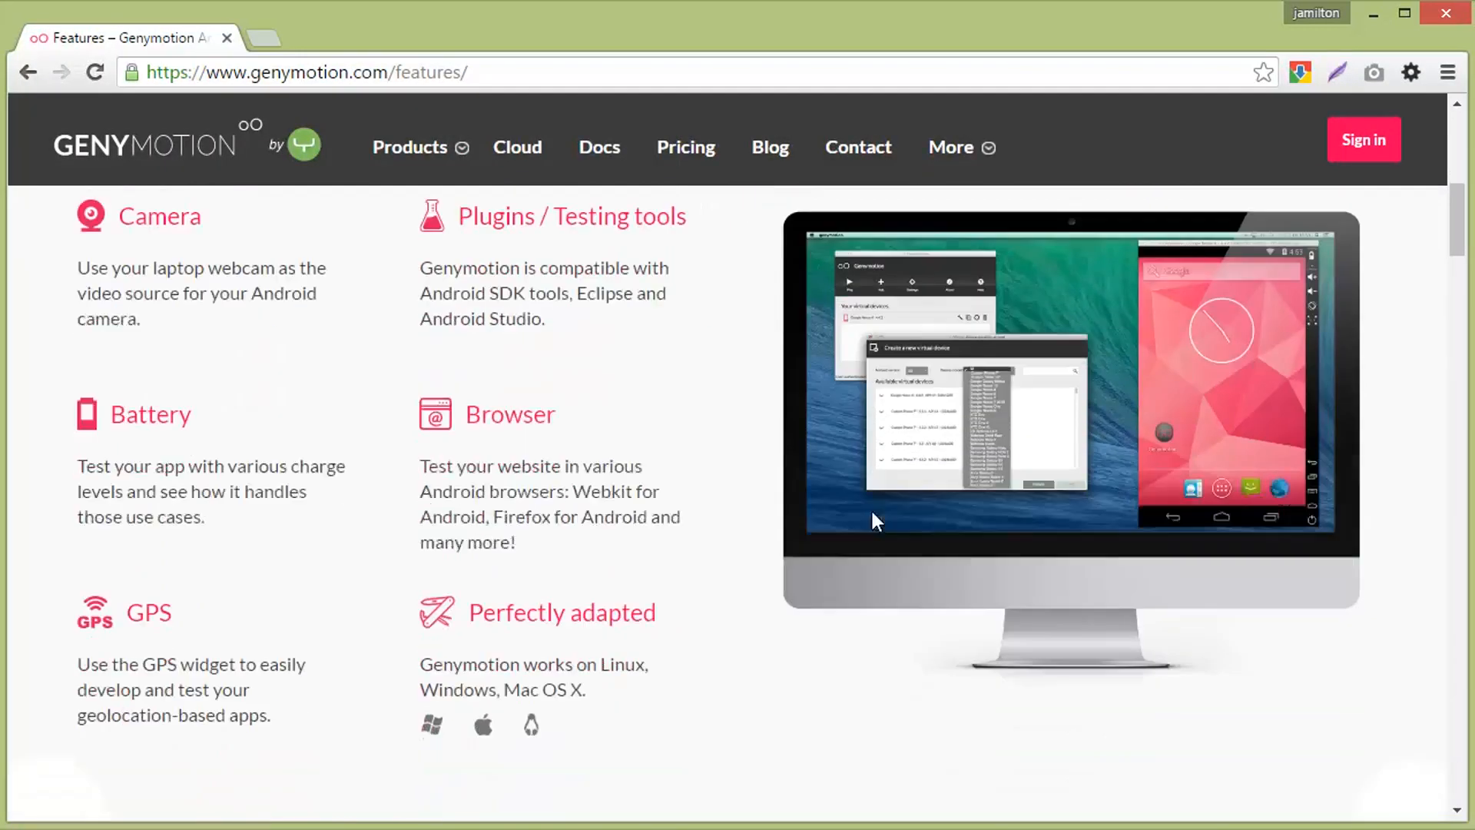
{"action": "scroll", "coordinate": [869, 508], "scroll_direction": "down", "scroll_amount": 12}
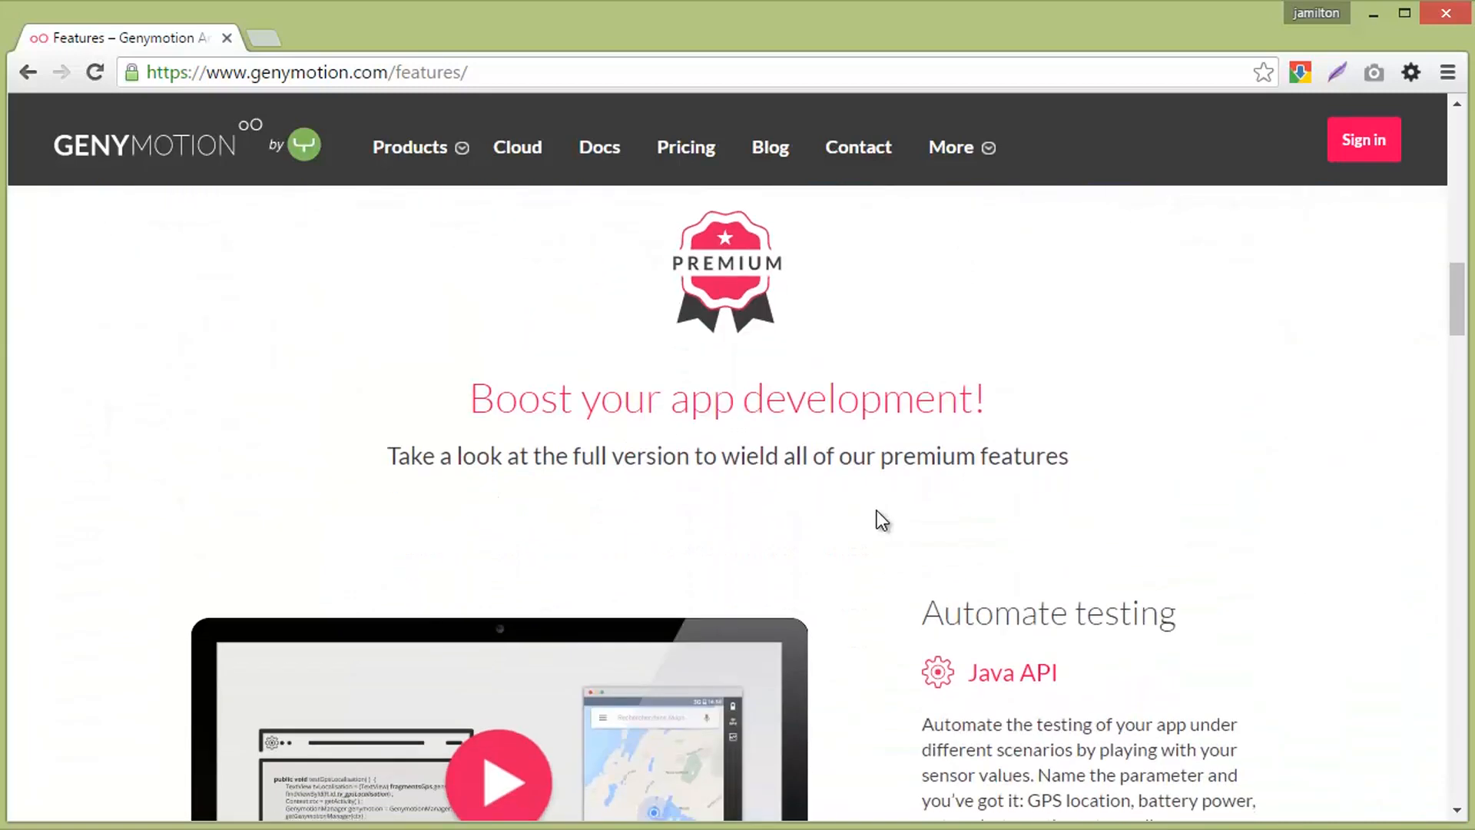
{"action": "scroll", "coordinate": [964, 518], "scroll_direction": "down", "scroll_amount": 12}
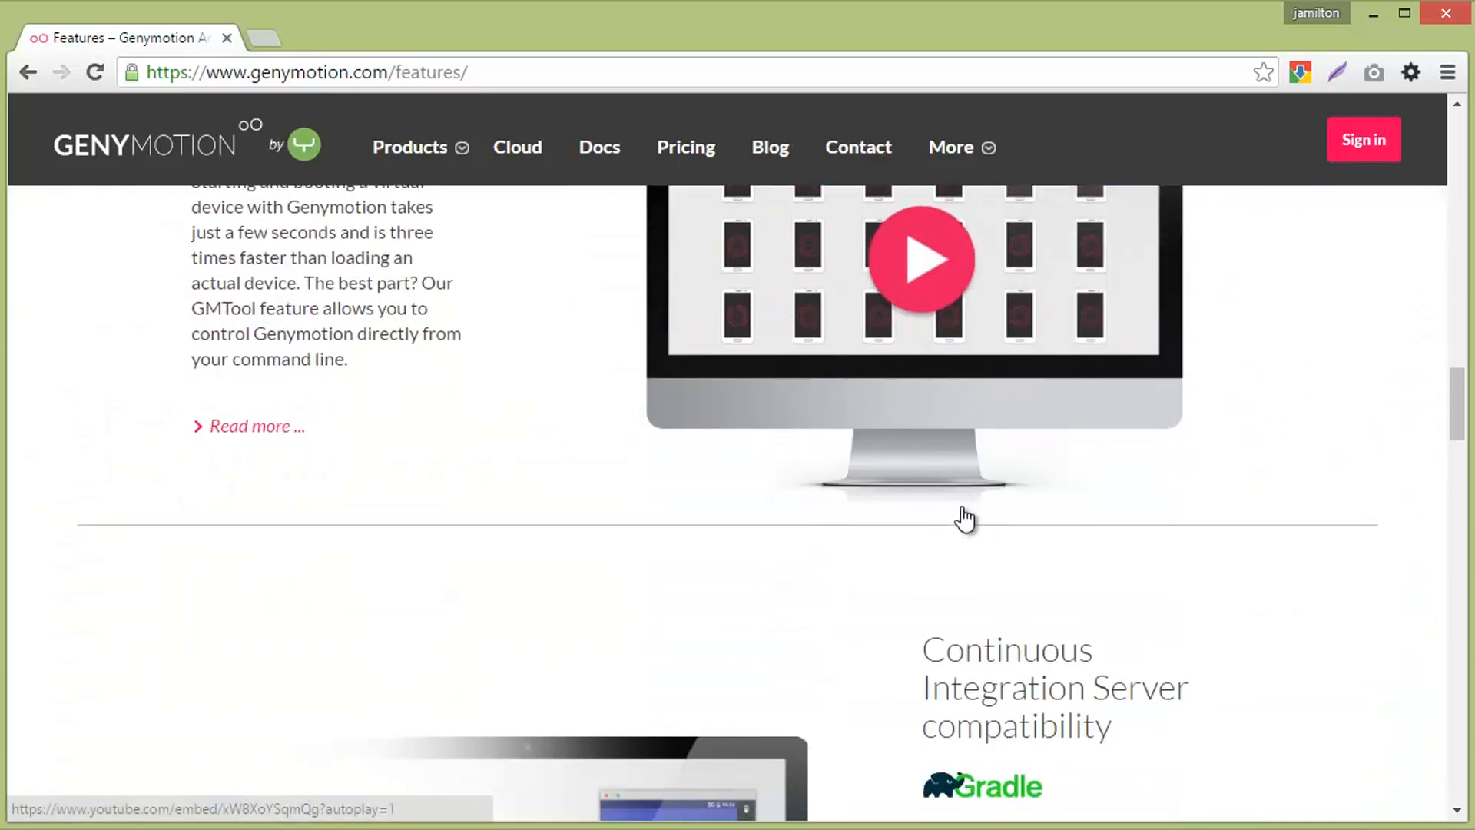
{"action": "scroll", "coordinate": [965, 495], "scroll_direction": "down", "scroll_amount": 12}
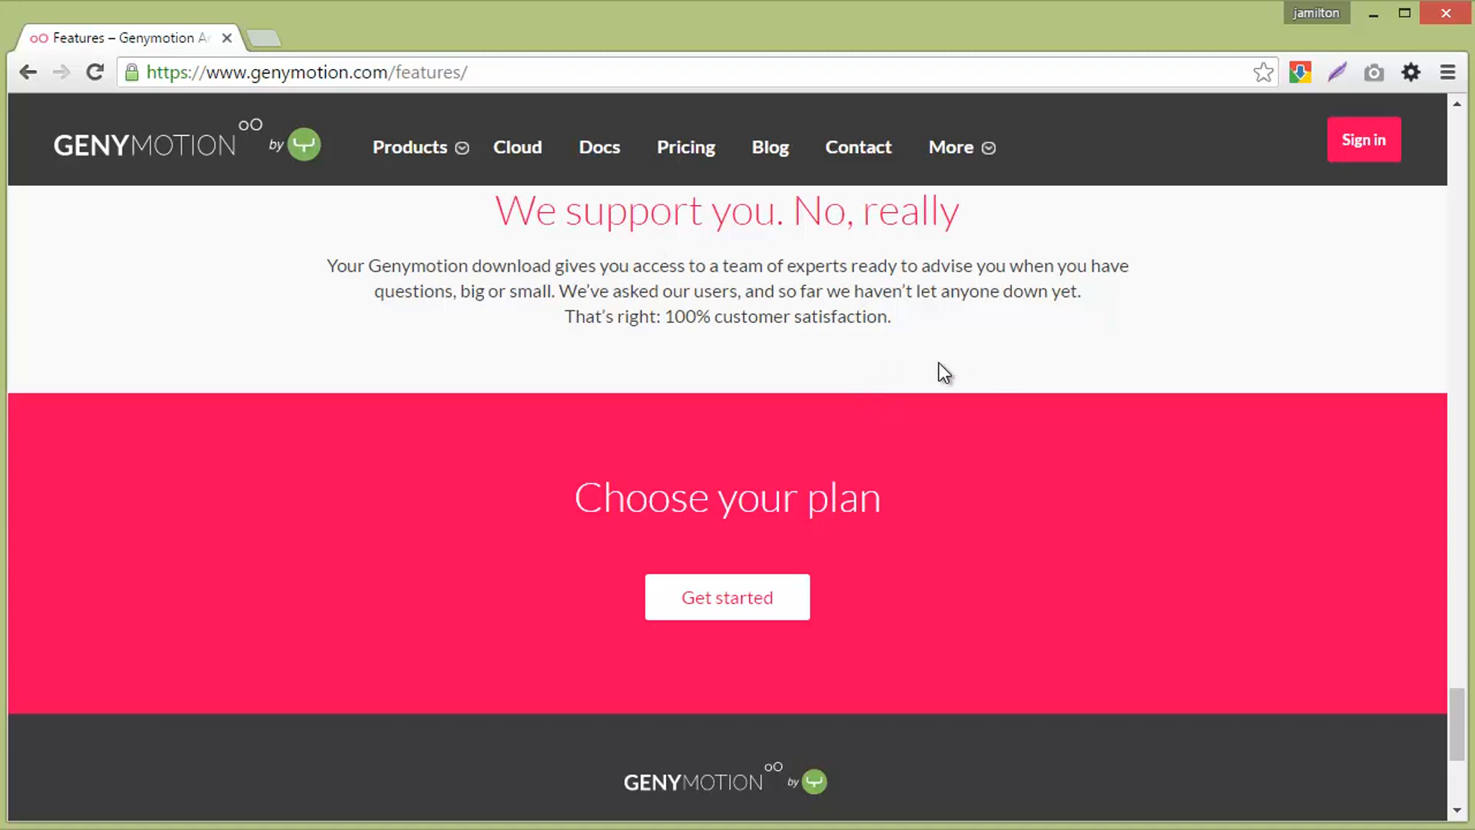
{"action": "left_click", "coordinate": [717, 609]}
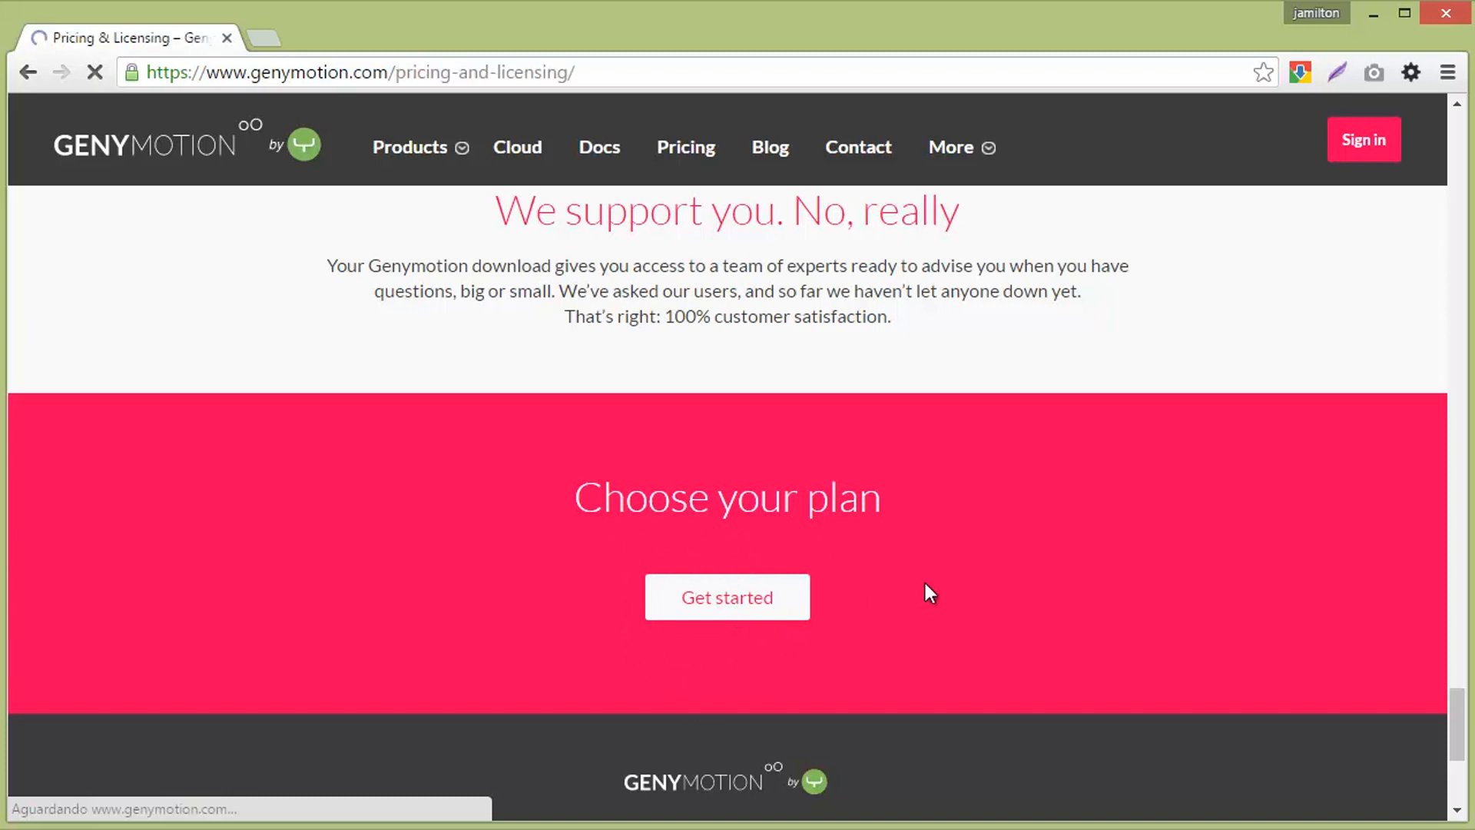
Step: Show the individual plans and get started with the free Basic plan for personal use
{"action": "scroll", "coordinate": [907, 412], "scroll_direction": "down", "scroll_amount": 2}
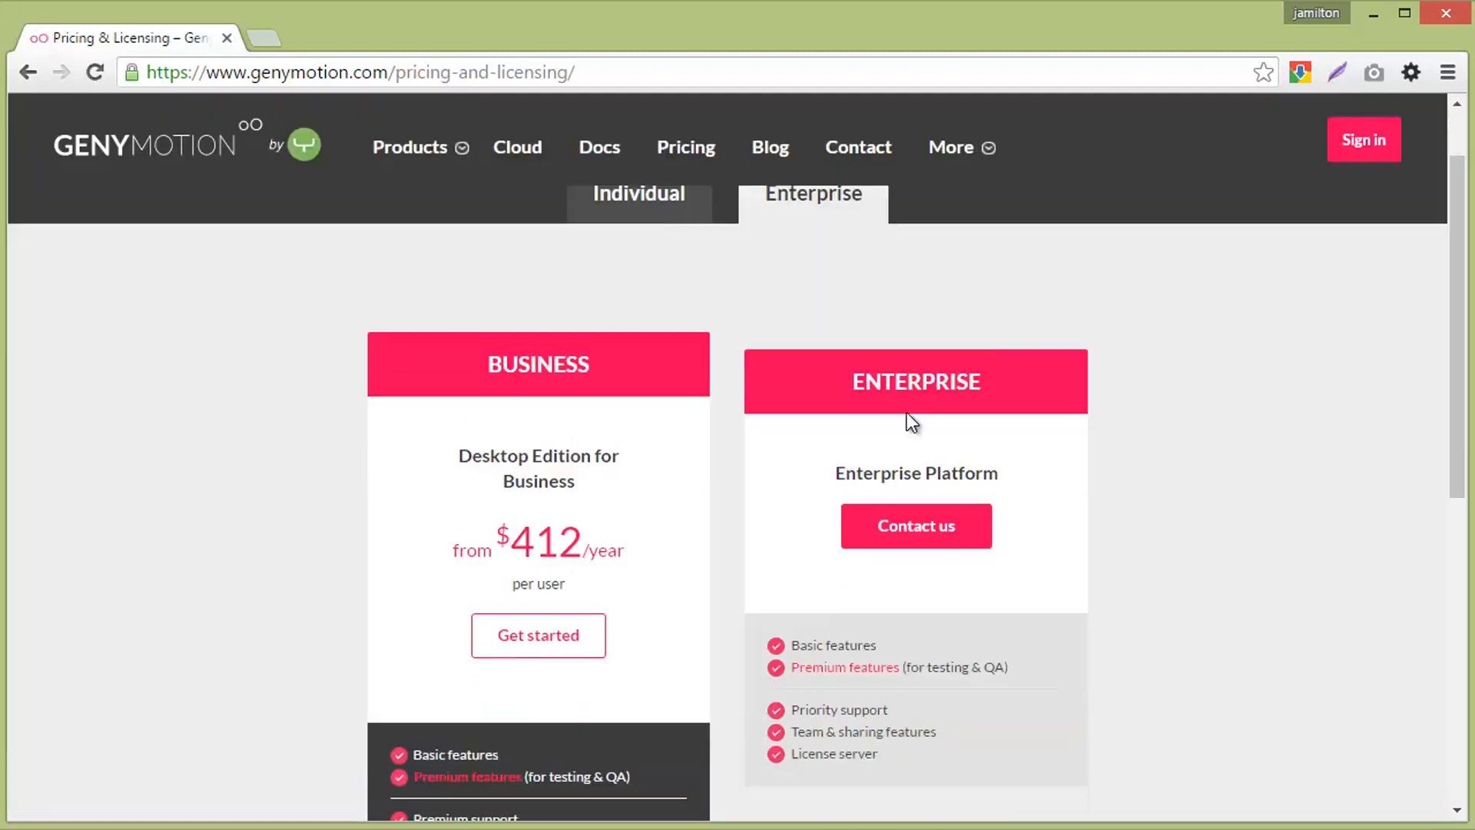
{"action": "scroll", "coordinate": [706, 552], "scroll_direction": "down", "scroll_amount": 2}
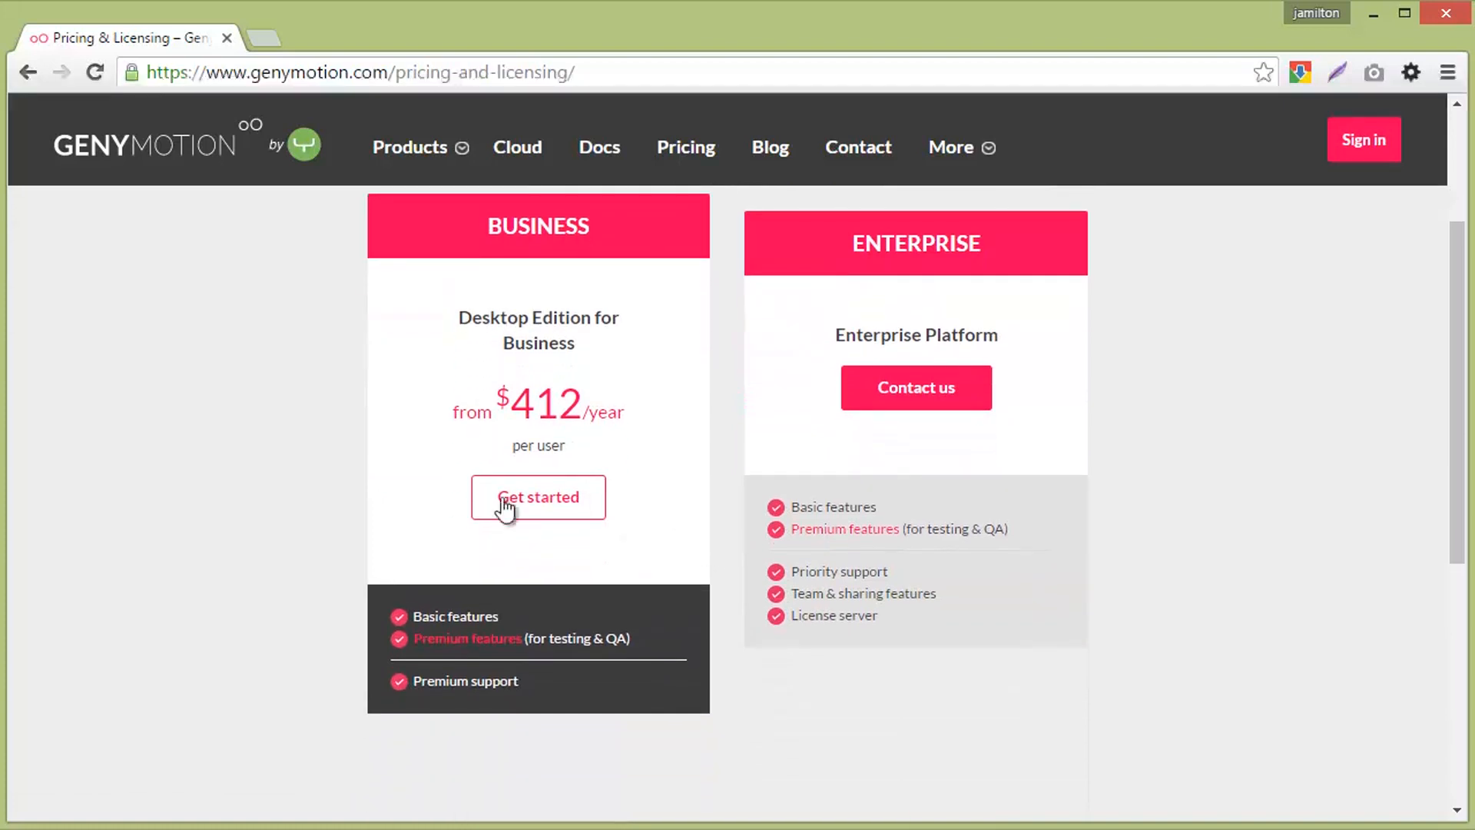
{"action": "scroll", "coordinate": [644, 581], "scroll_direction": "up", "scroll_amount": 4}
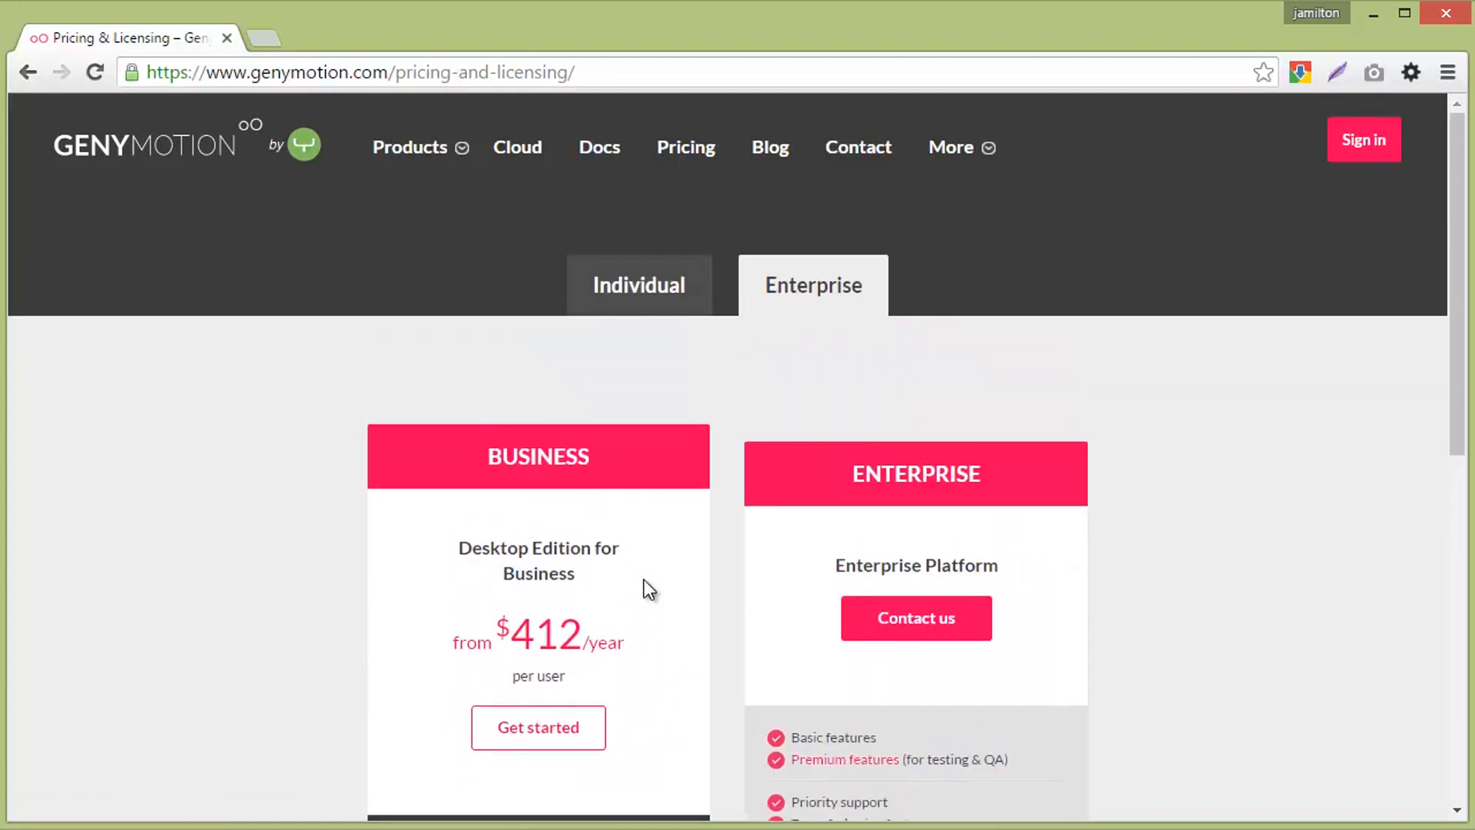
{"action": "left_click", "coordinate": [643, 306]}
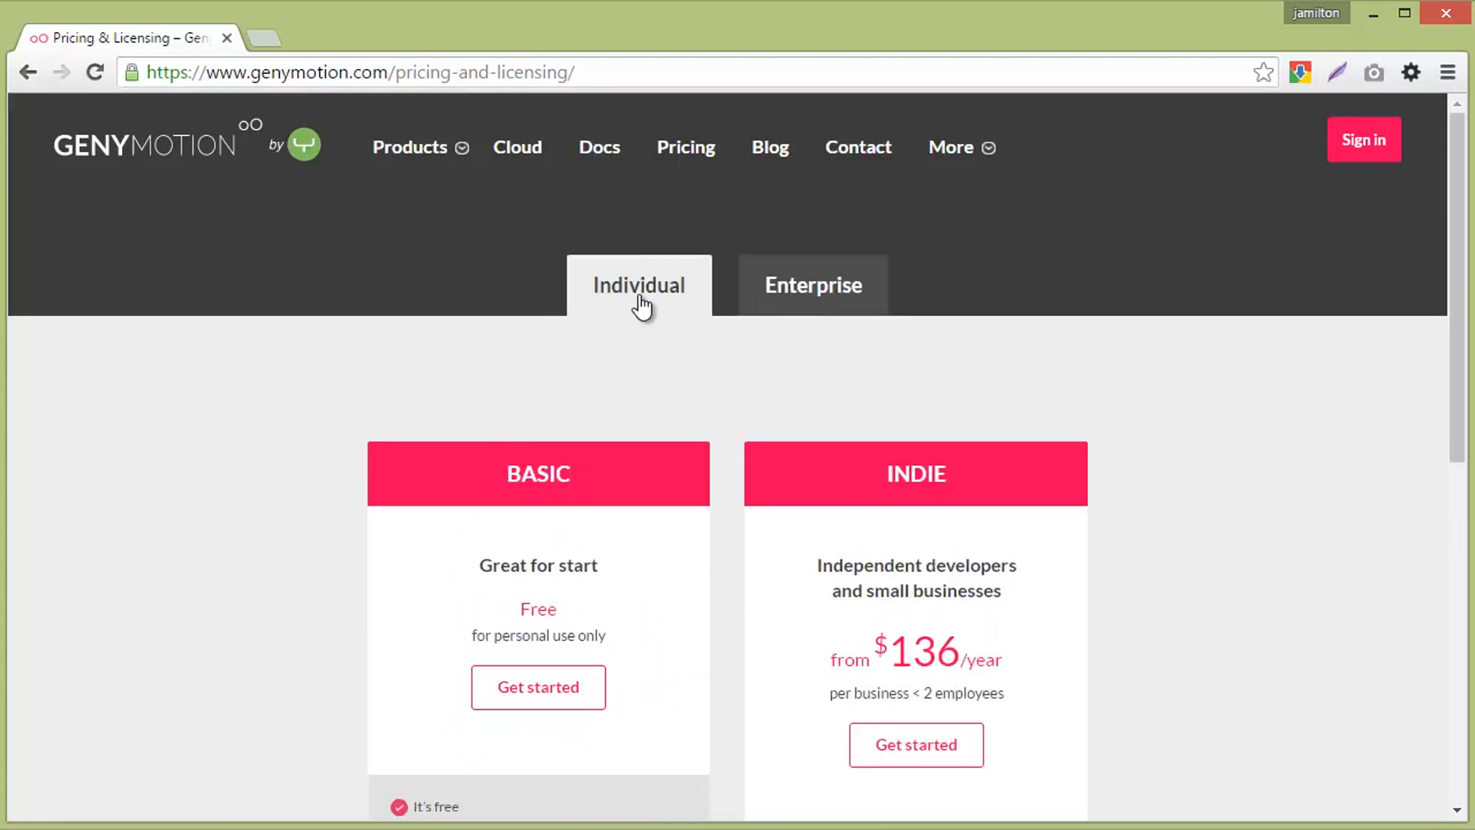
{"action": "scroll", "coordinate": [725, 365], "scroll_direction": "down", "scroll_amount": 2}
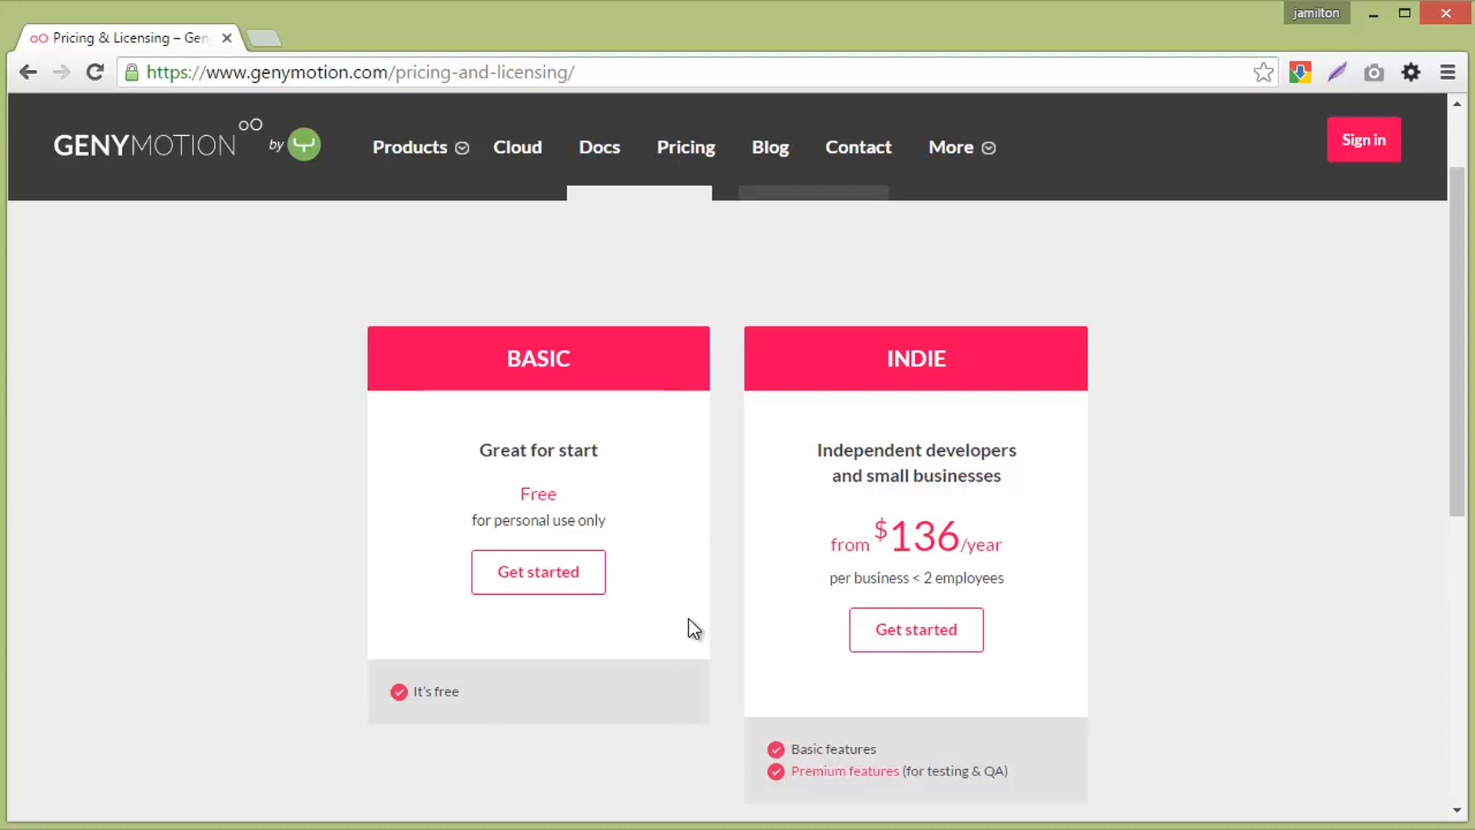
{"action": "left_click", "coordinate": [538, 578]}
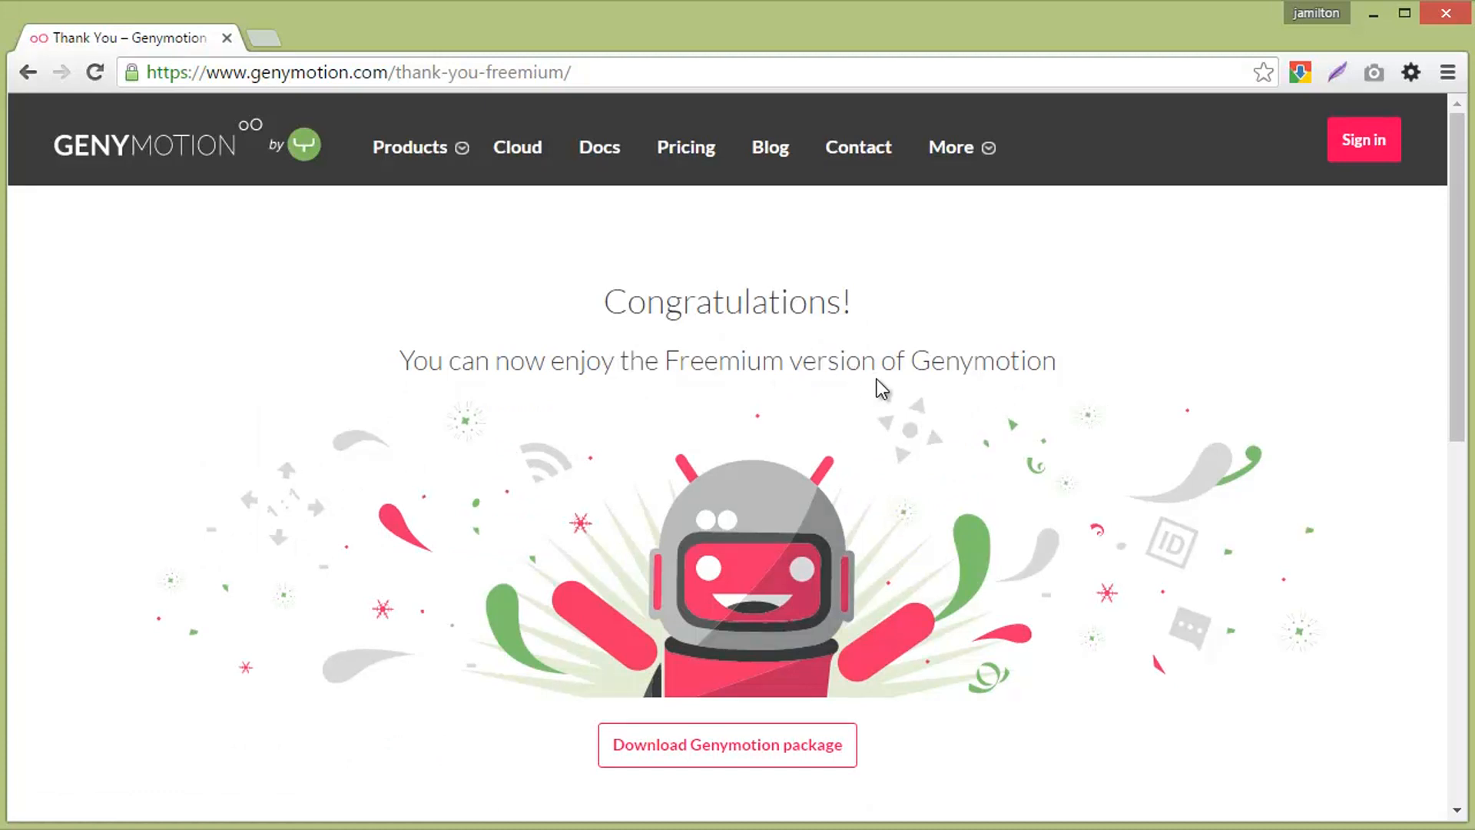
Step: Request the Genymotion package download and open the account creation form from the sign-in page
{"action": "scroll", "coordinate": [877, 379], "scroll_direction": "down", "scroll_amount": 3}
{"action": "scroll", "coordinate": [1019, 378], "scroll_direction": "down", "scroll_amount": 3}
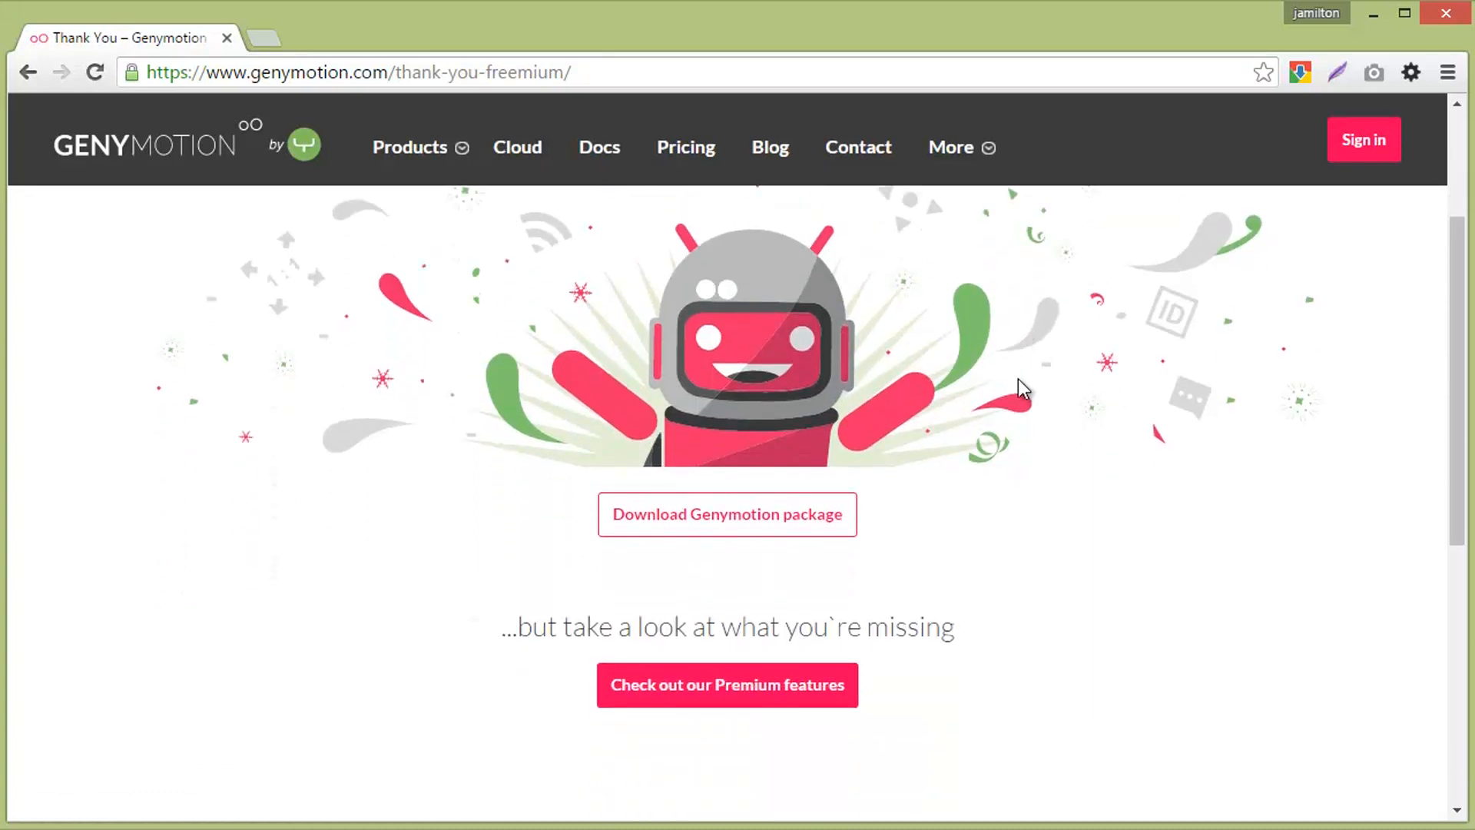
{"action": "left_click", "coordinate": [741, 520]}
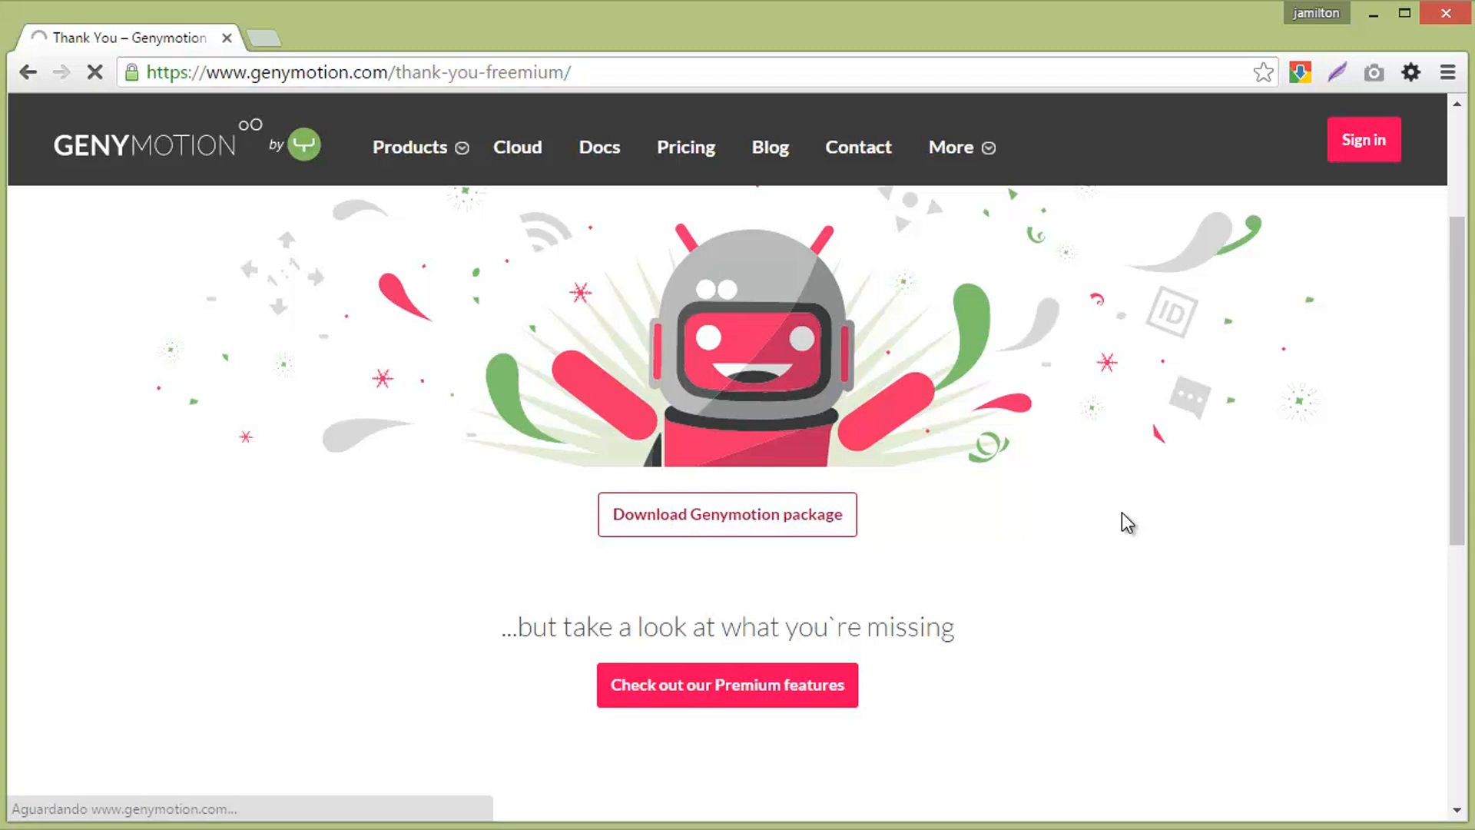
{"action": "scroll", "coordinate": [887, 427], "scroll_direction": "down", "scroll_amount": 1}
{"action": "scroll", "coordinate": [883, 426], "scroll_direction": "up", "scroll_amount": 1}
{"action": "scroll", "coordinate": [822, 389], "scroll_direction": "down", "scroll_amount": 1}
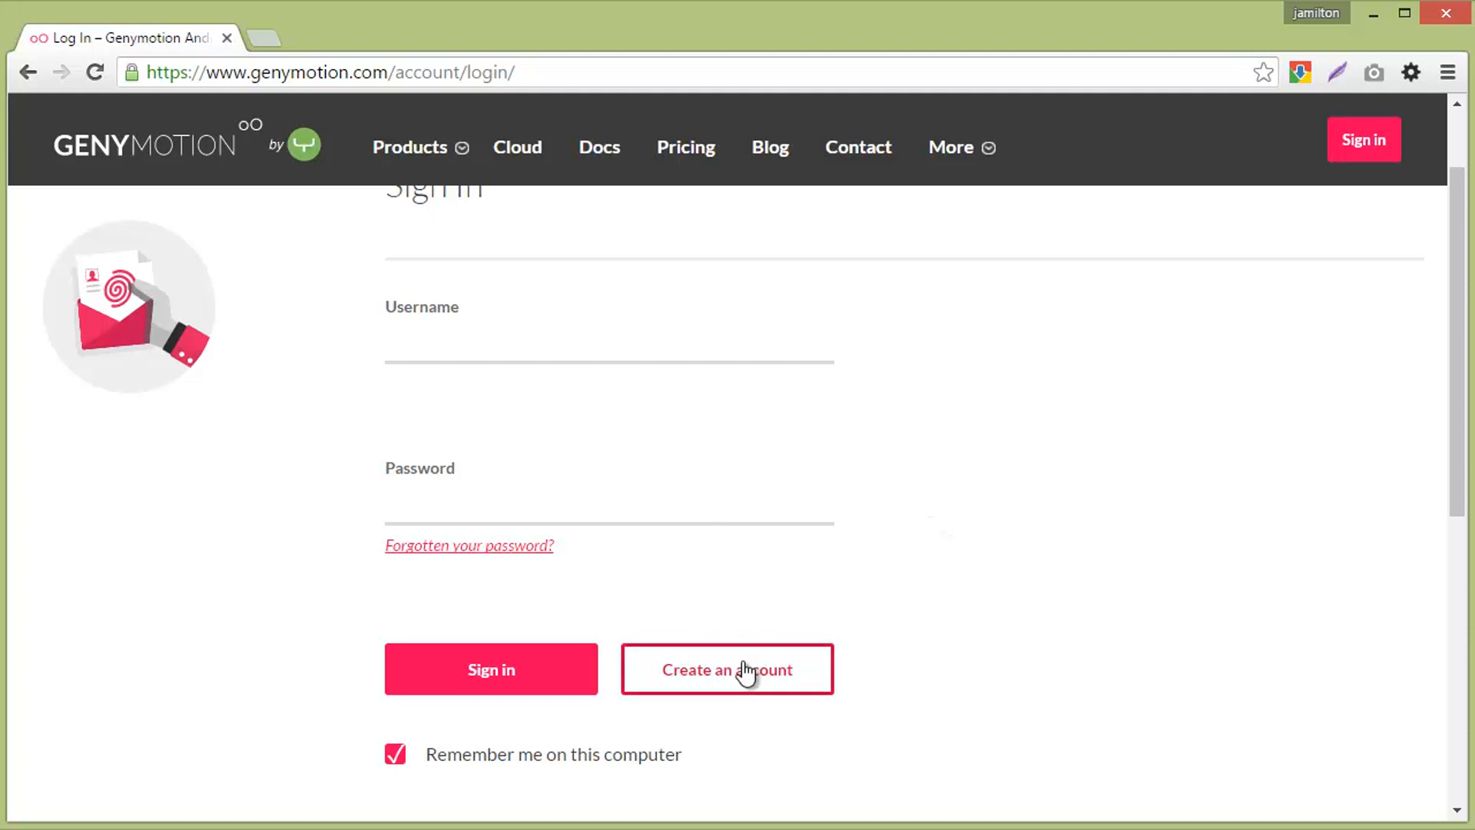
{"action": "left_click", "coordinate": [720, 684]}
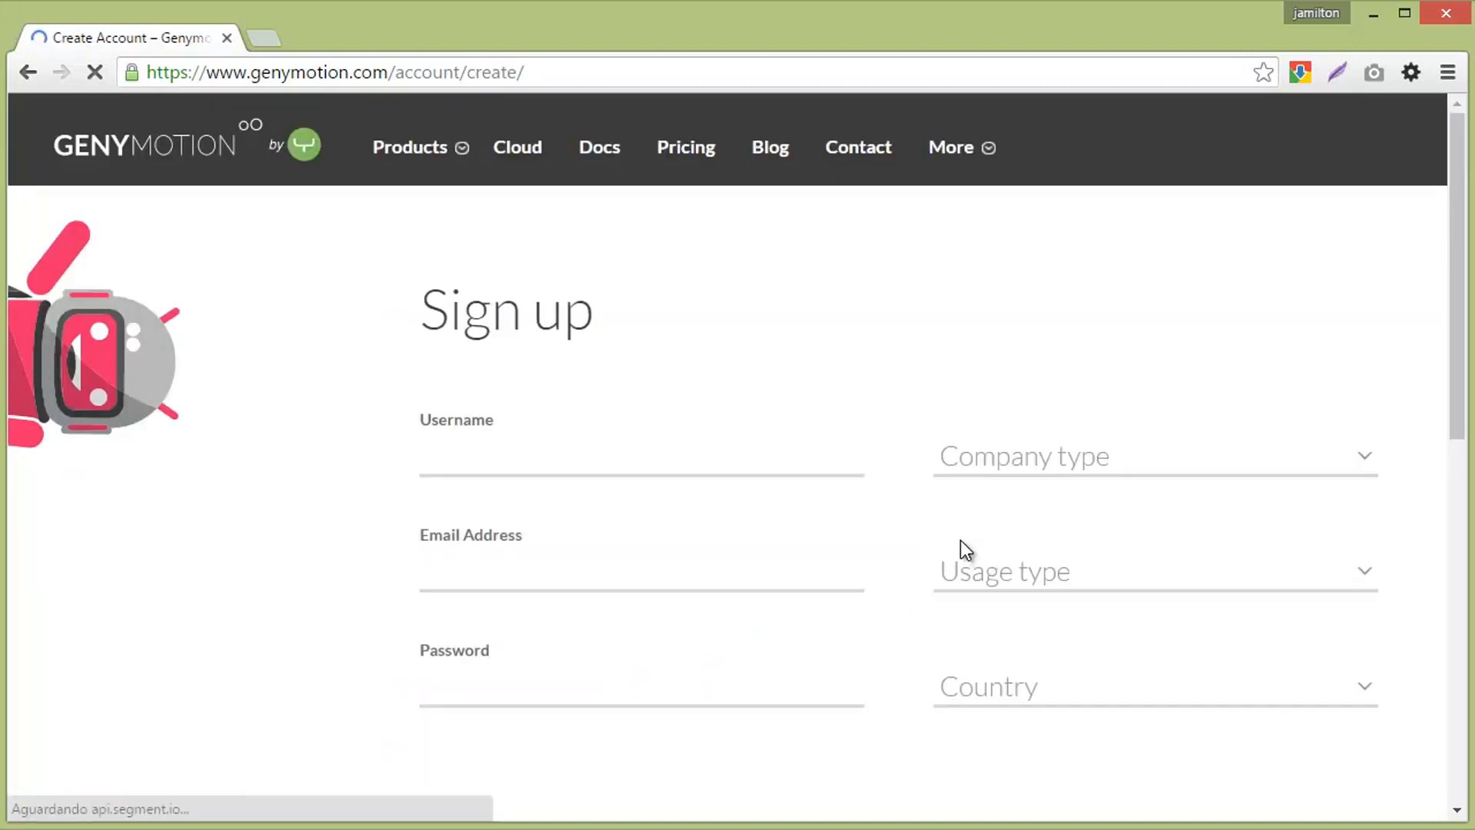
Step: Submit the completed sign-up form to create the account and decline saving its password in the browser
{"action": "scroll", "coordinate": [653, 414], "scroll_direction": "down", "scroll_amount": 1}
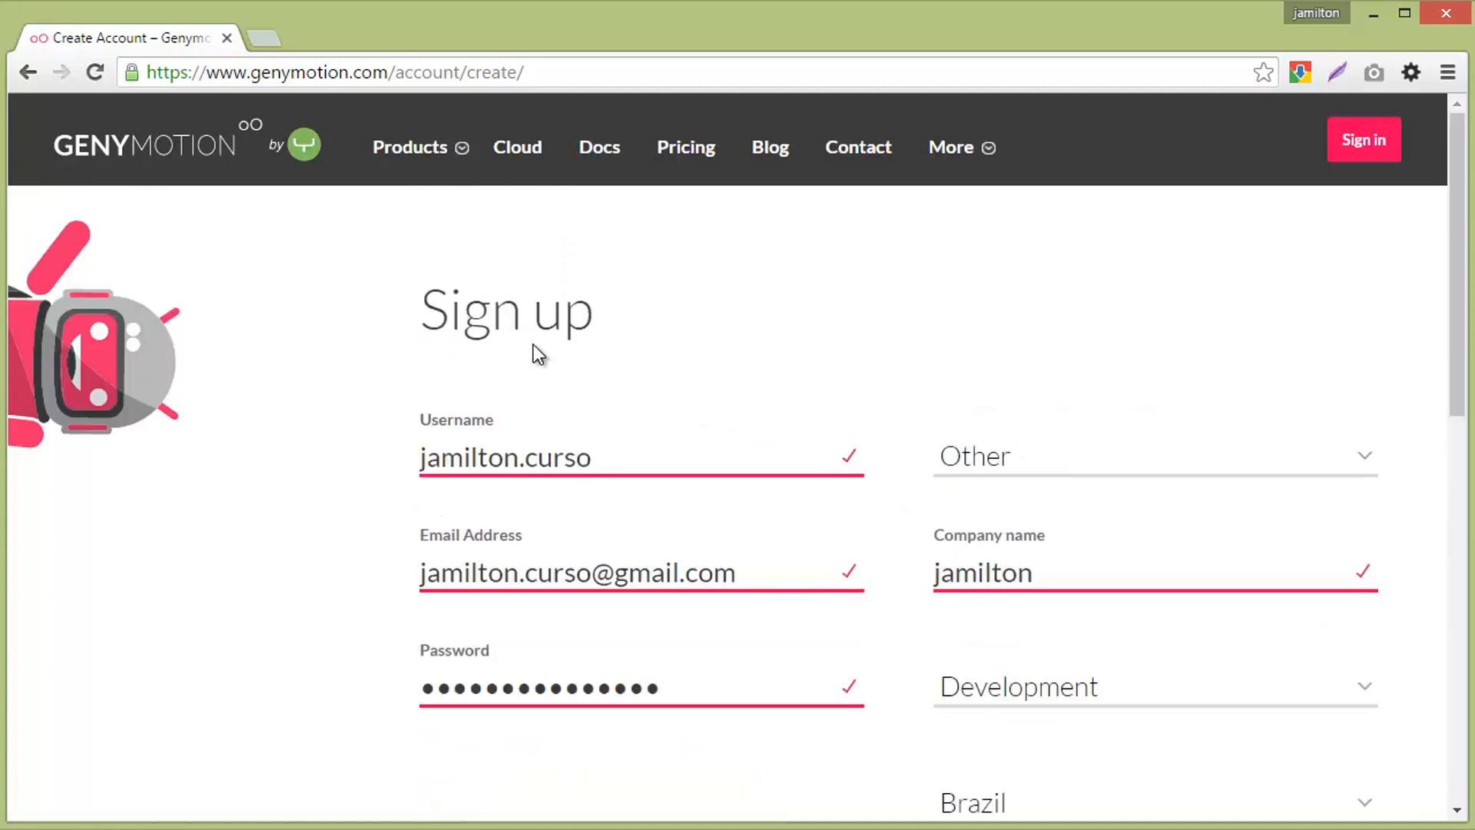
{"action": "scroll", "coordinate": [520, 459], "scroll_direction": "down", "scroll_amount": 1}
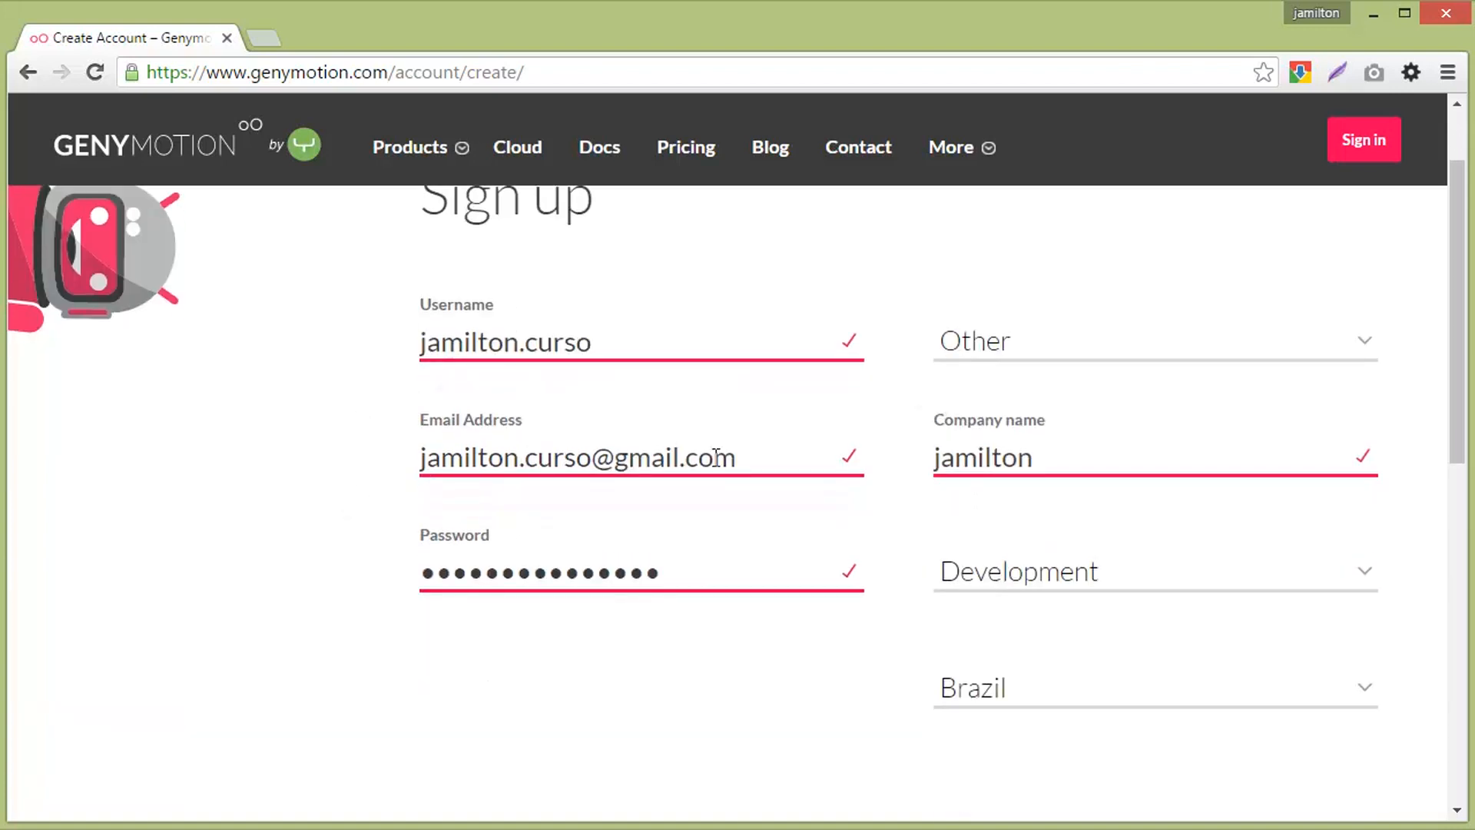
{"action": "scroll", "coordinate": [899, 490], "scroll_direction": "down", "scroll_amount": 3}
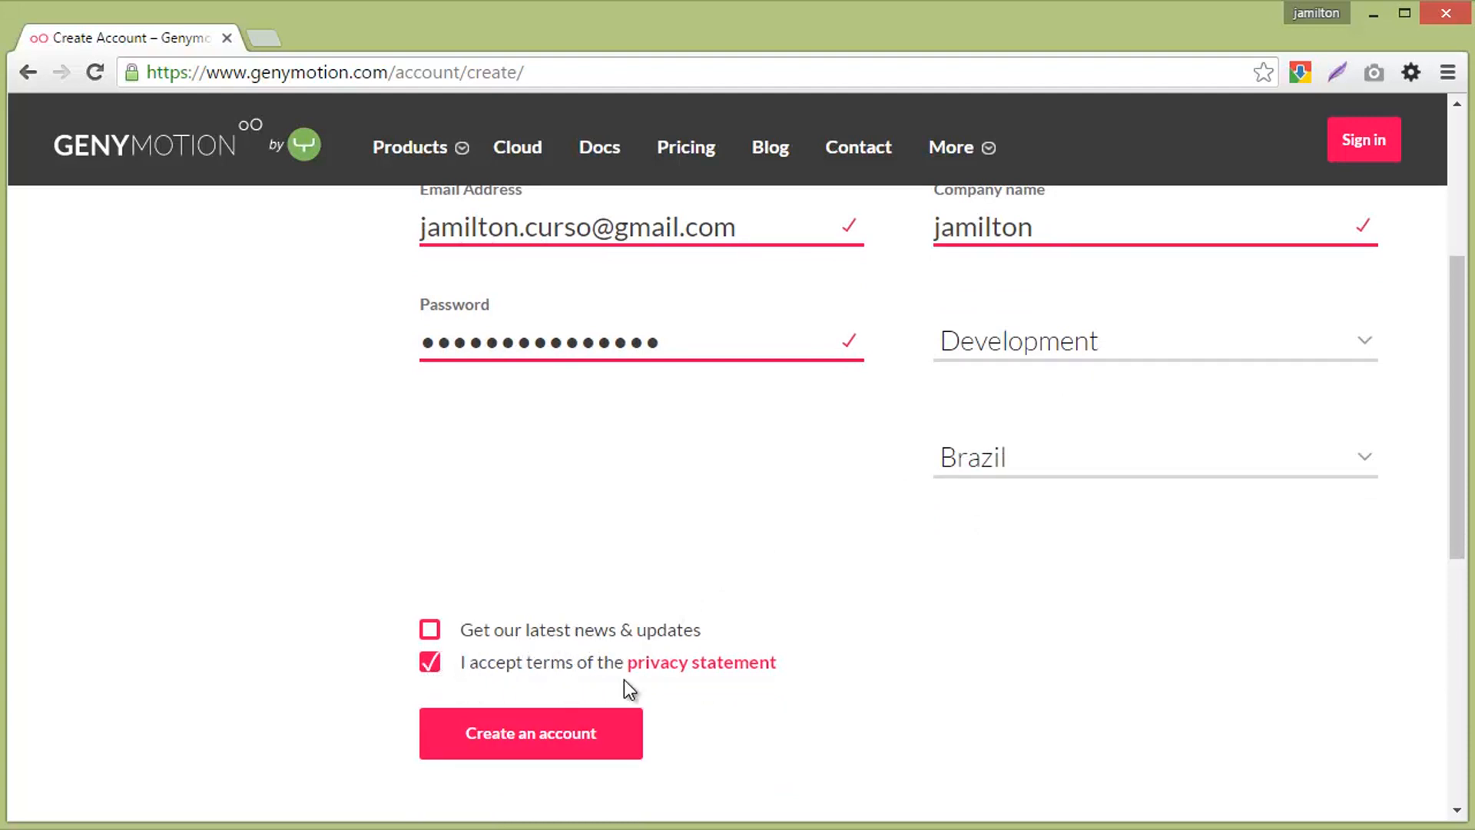
{"action": "left_click", "coordinate": [535, 739]}
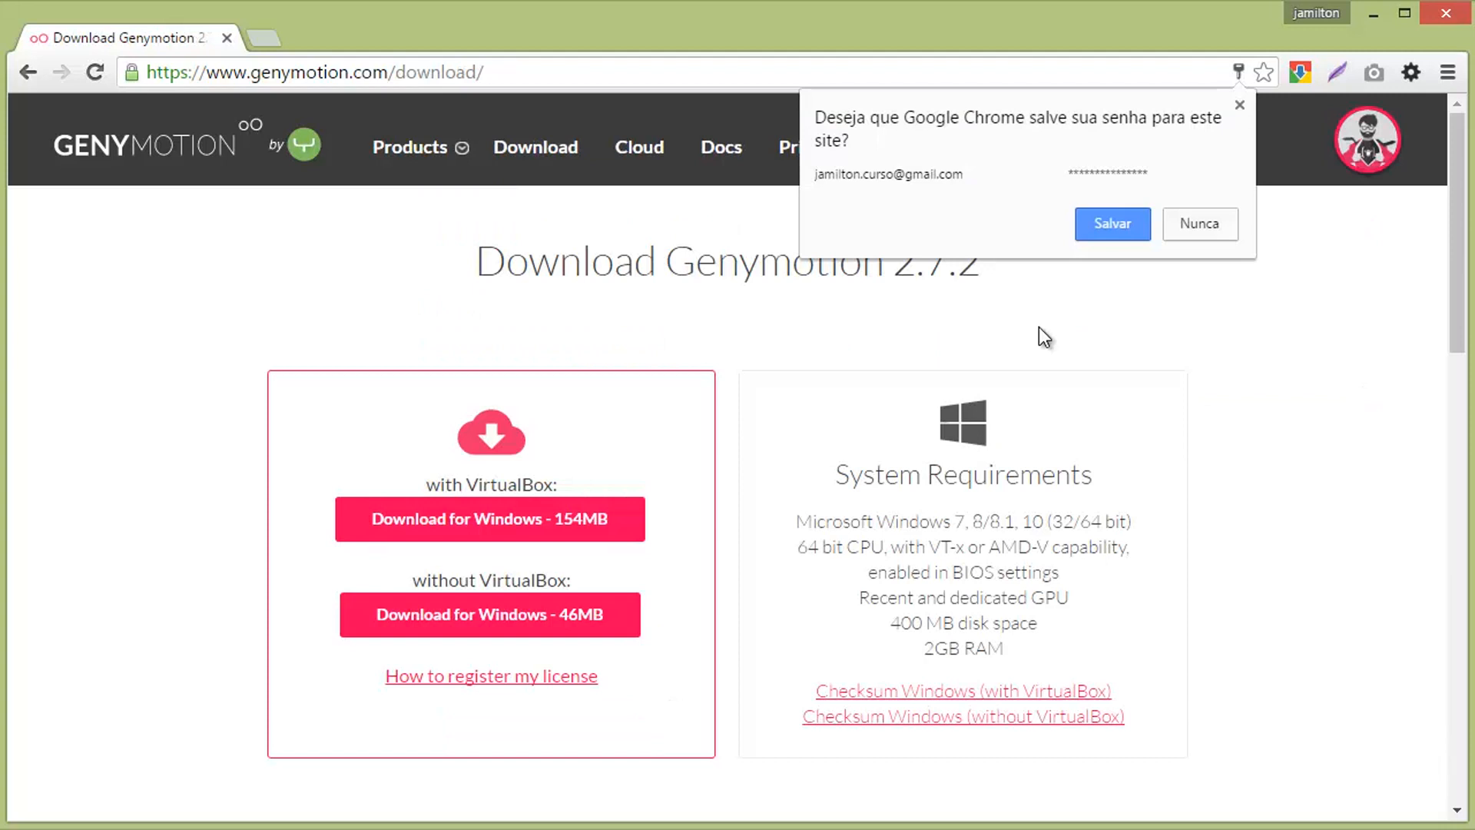
{"action": "left_click", "coordinate": [1204, 226]}
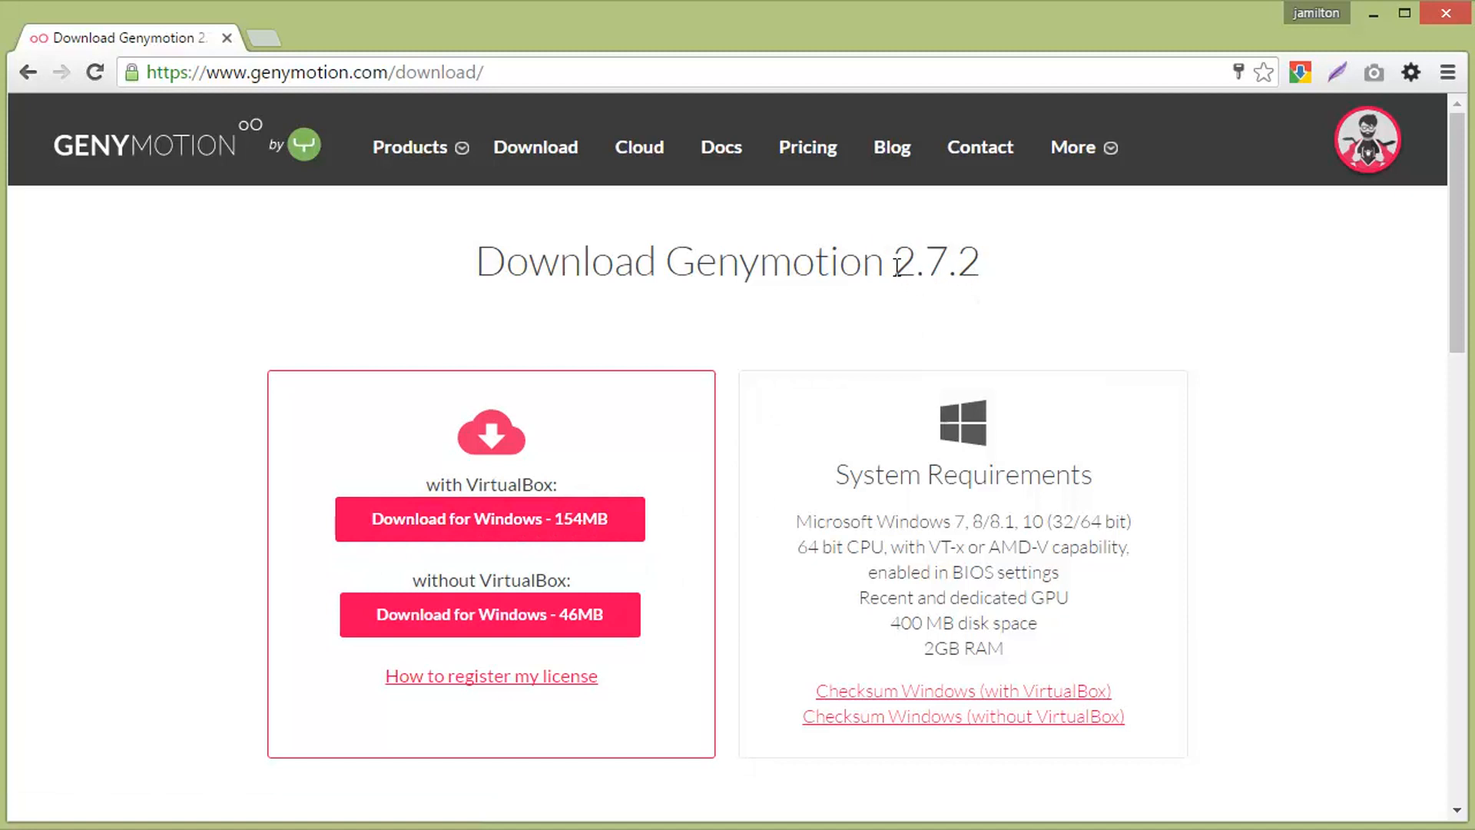
Step: Examine the Genymotion version number in the download page heading
{"action": "mouse_move", "coordinate": [896, 262]}
{"action": "left_mouse_down"}
{"action": "mouse_move", "coordinate": [986, 261]}
{"action": "mouse_move", "coordinate": [899, 265]}
{"action": "left_mouse_up"}
{"action": "left_click", "coordinate": [983, 261]}
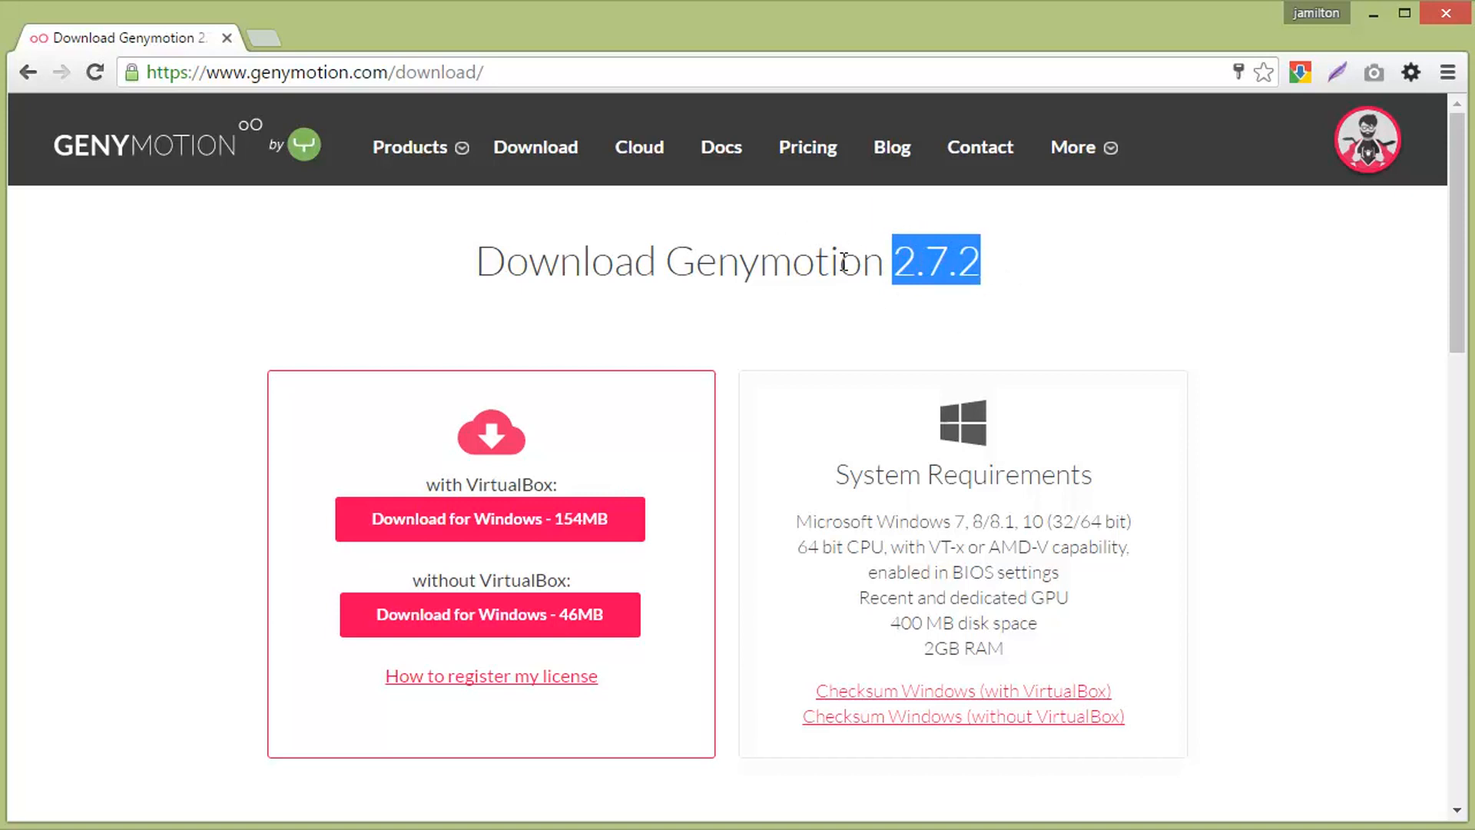
{"action": "left_click", "coordinate": [807, 313]}
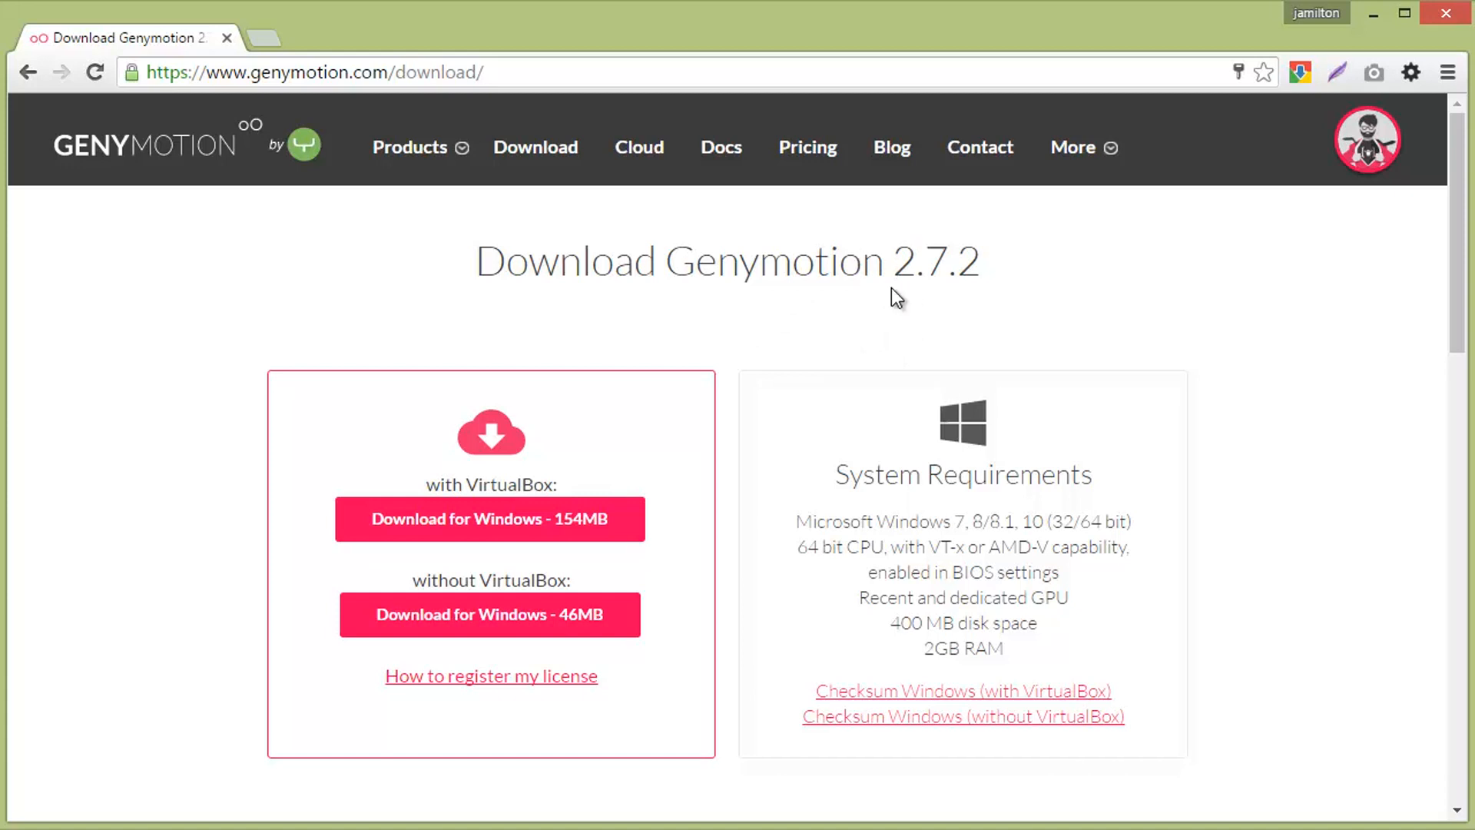
{"action": "left_click_drag", "start_coordinate": [895, 262], "coordinate": [991, 262]}
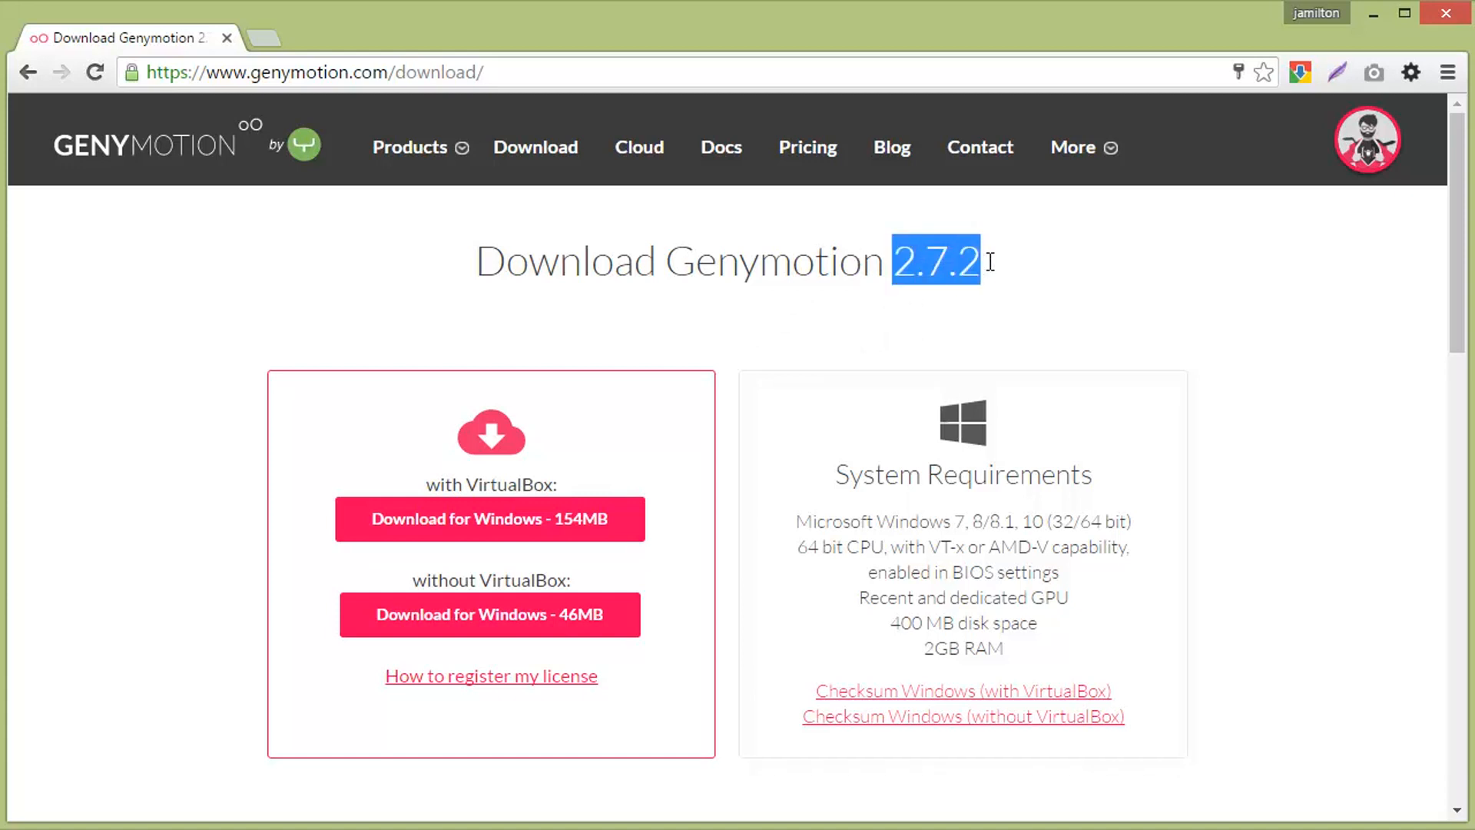
{"action": "left_click", "coordinate": [922, 275]}
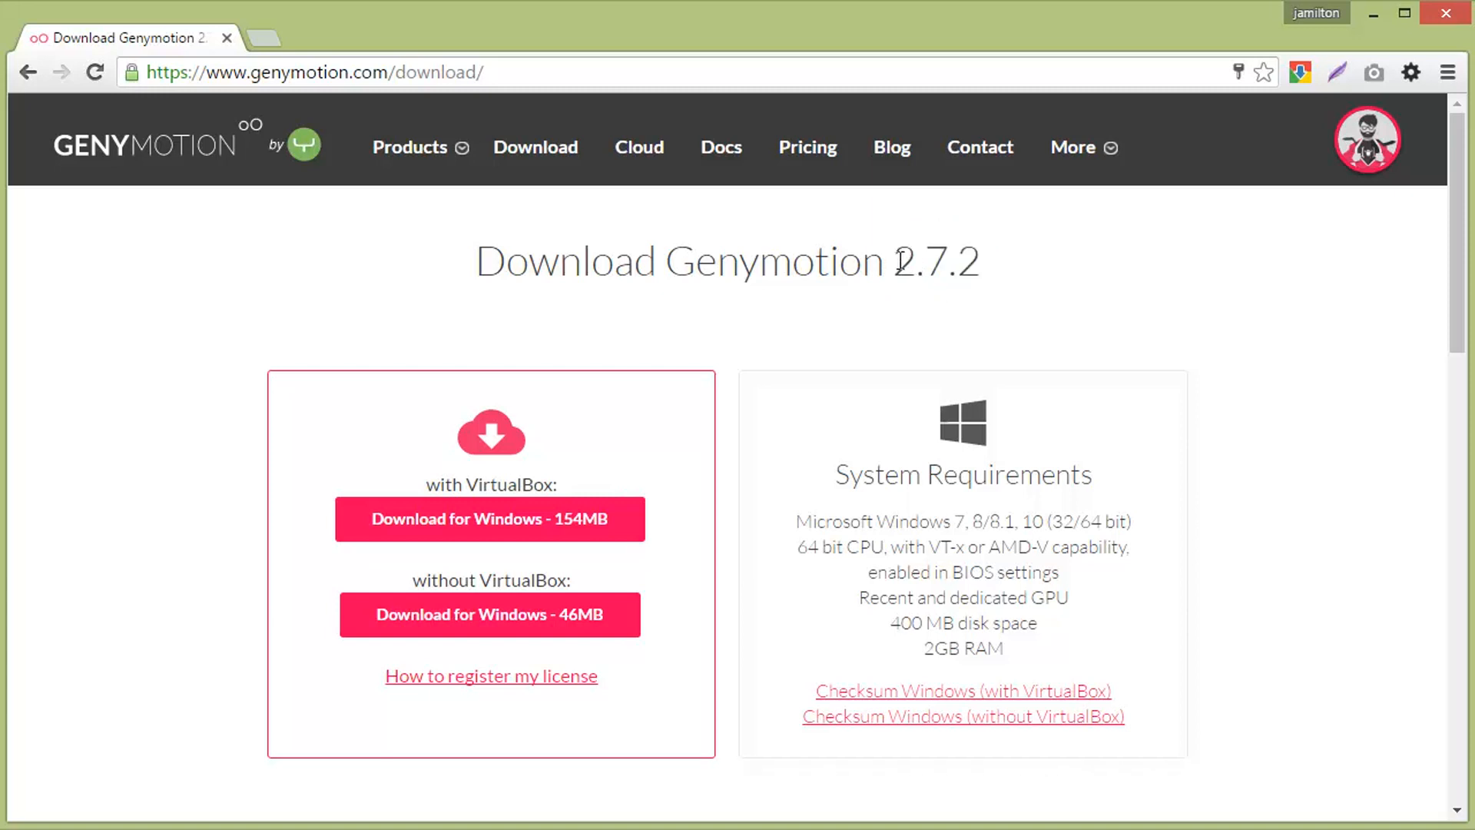
{"action": "left_click_drag", "start_coordinate": [898, 261], "coordinate": [956, 263]}
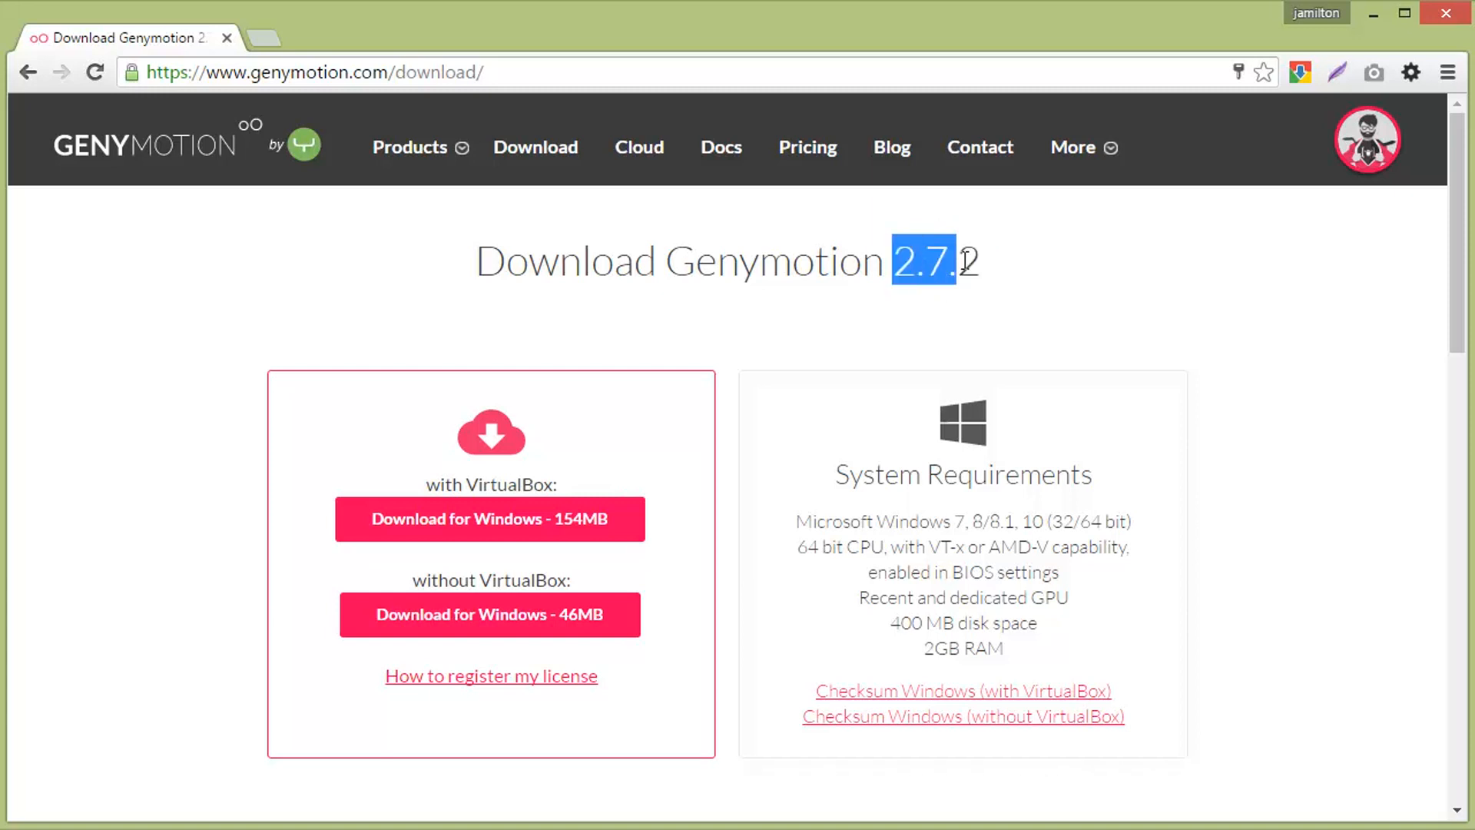
{"action": "left_click", "coordinate": [903, 278]}
{"action": "left_click_drag", "start_coordinate": [891, 262], "coordinate": [949, 263]}
Step: Download the Genymotion package for Windows that includes VirtualBox
{"action": "left_click_drag", "start_coordinate": [463, 482], "coordinate": [569, 484]}
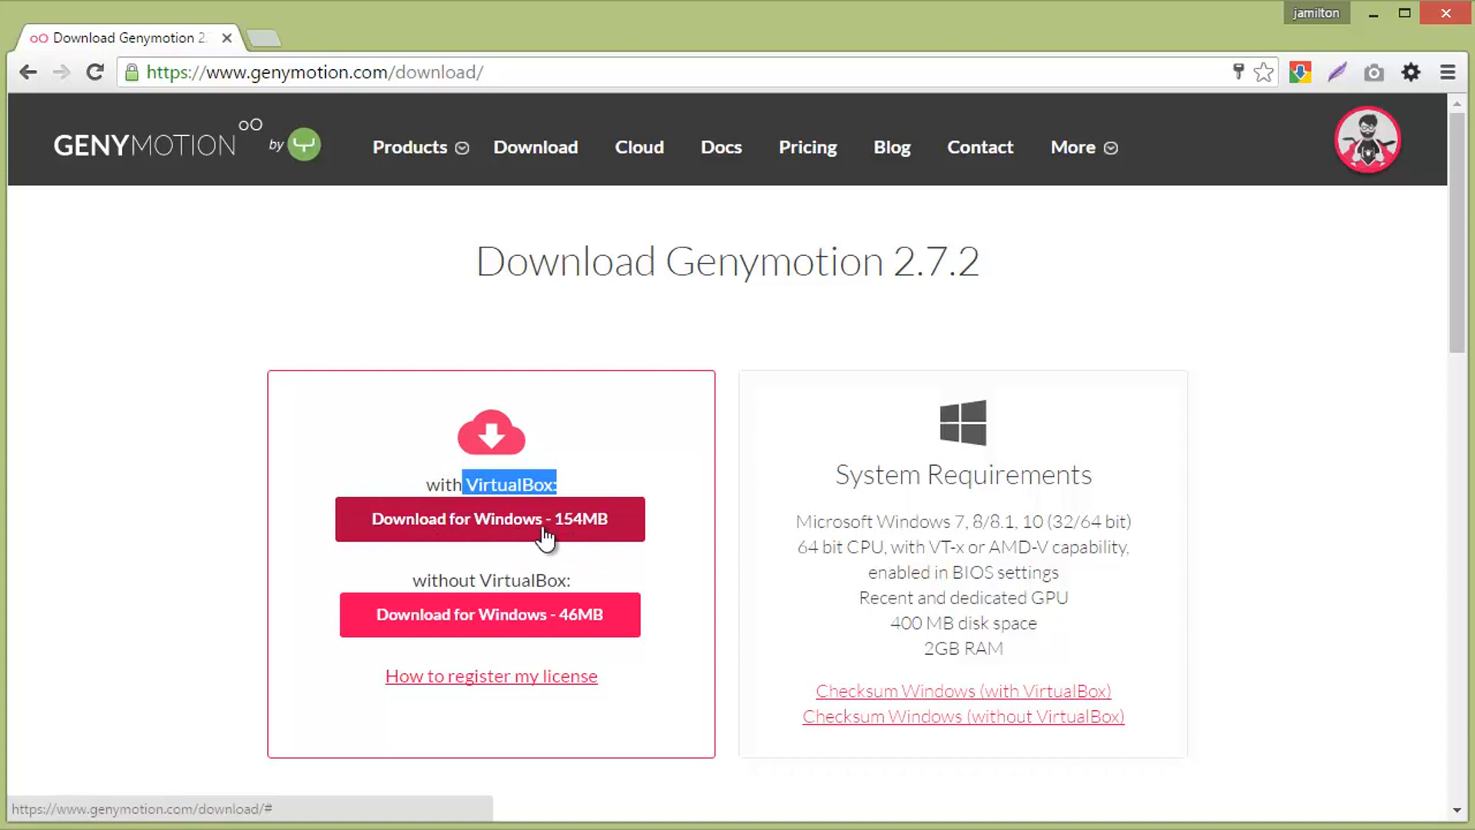
{"action": "left_click_drag", "start_coordinate": [552, 484], "coordinate": [466, 485]}
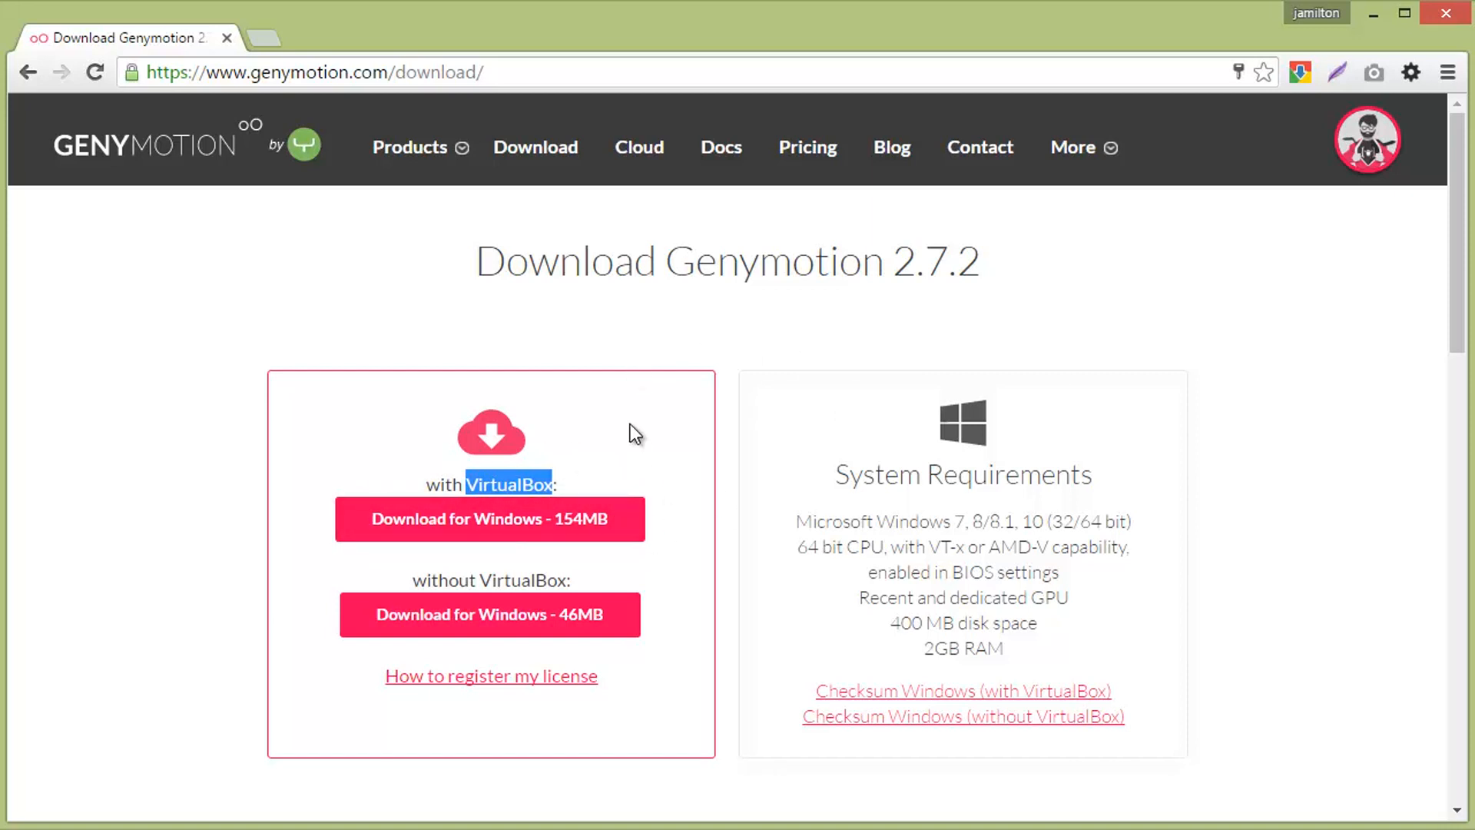
{"action": "key", "text": "ctrl"}
{"action": "key", "text": "ctrl"}
{"action": "key", "text": "ctrl"}
{"action": "left_click", "coordinate": [496, 476]}
{"action": "left_click_drag", "start_coordinate": [466, 481], "coordinate": [555, 474]}
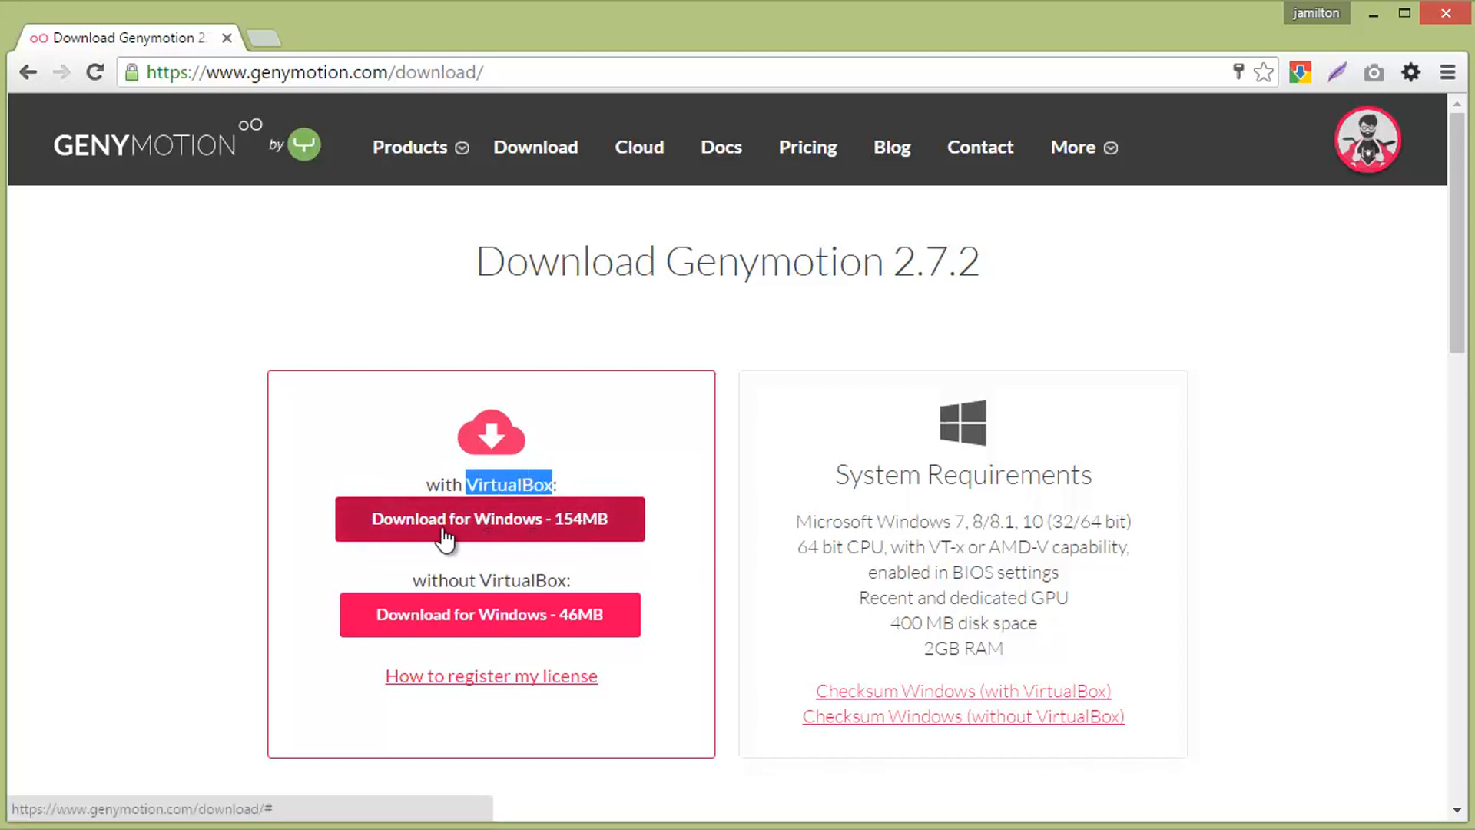
{"action": "left_click", "coordinate": [507, 529]}
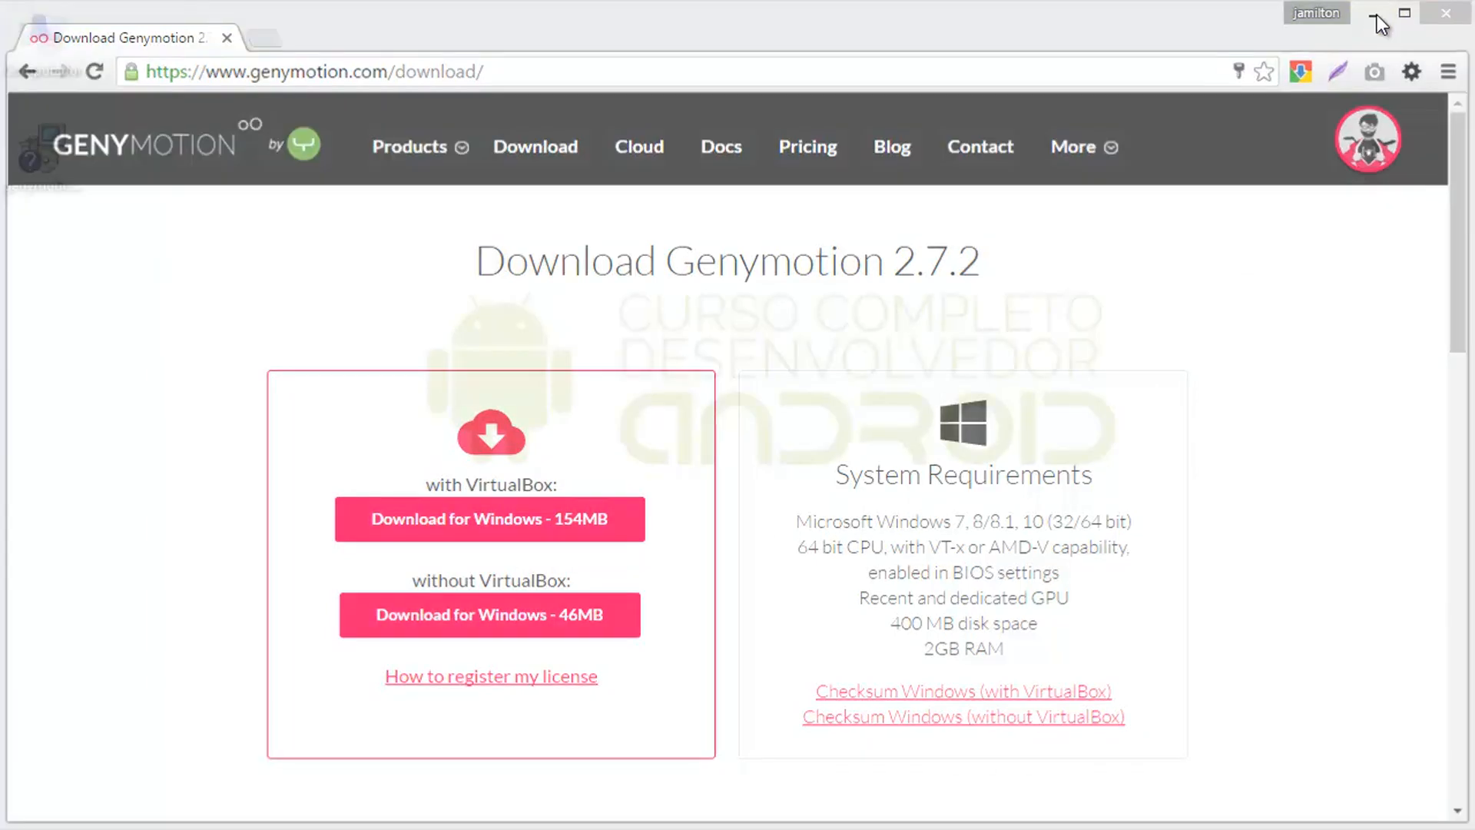
Step: Run the downloaded genymotion-2.7.2-vbox.exe installer from the desktop as administrator and allow it to make changes
{"action": "left_click", "coordinate": [1372, 17]}
{"action": "left_click", "coordinate": [46, 169]}
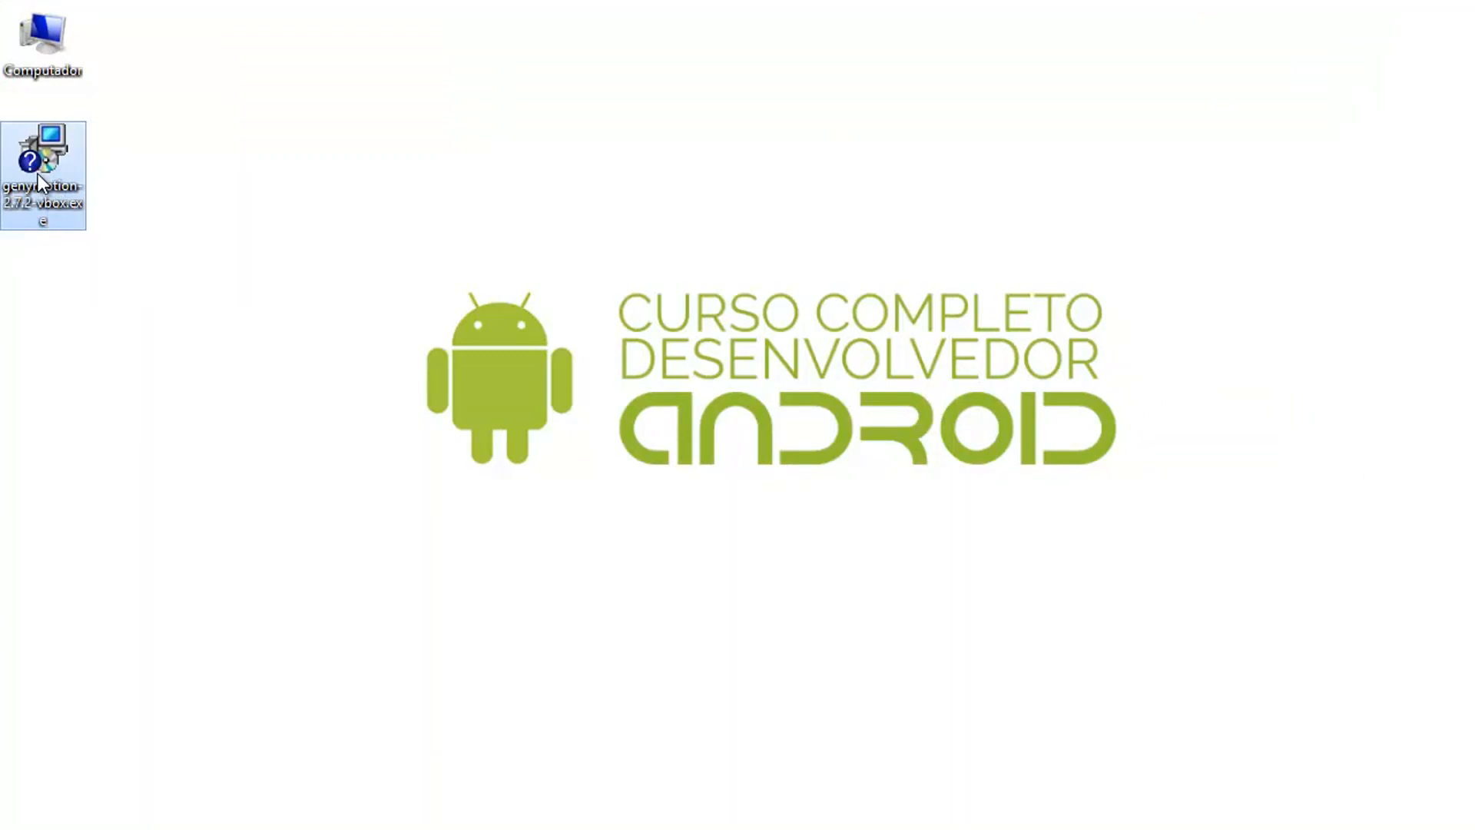
{"action": "right_click", "coordinate": [39, 173]}
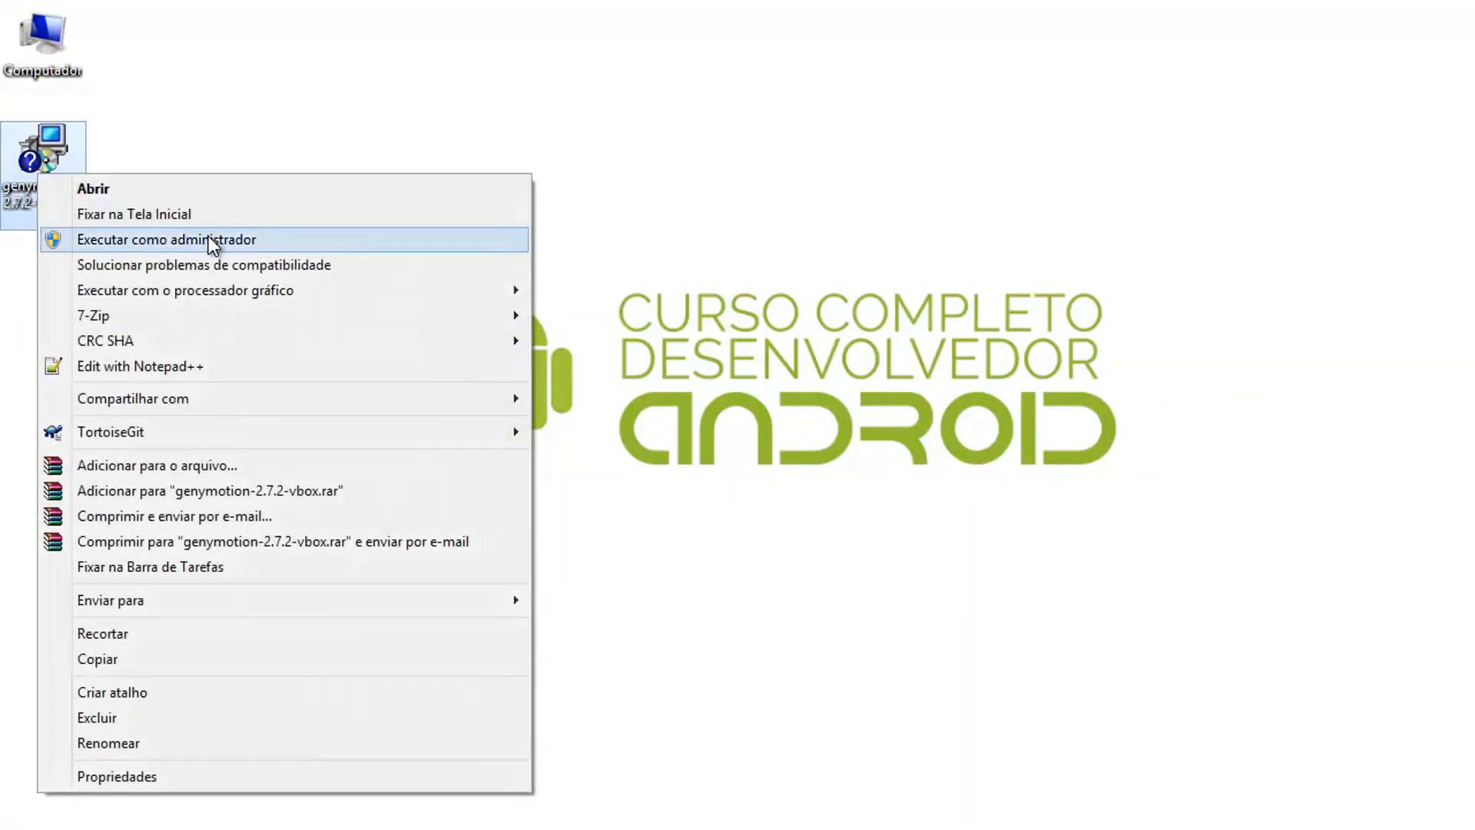
{"action": "left_click", "coordinate": [209, 239]}
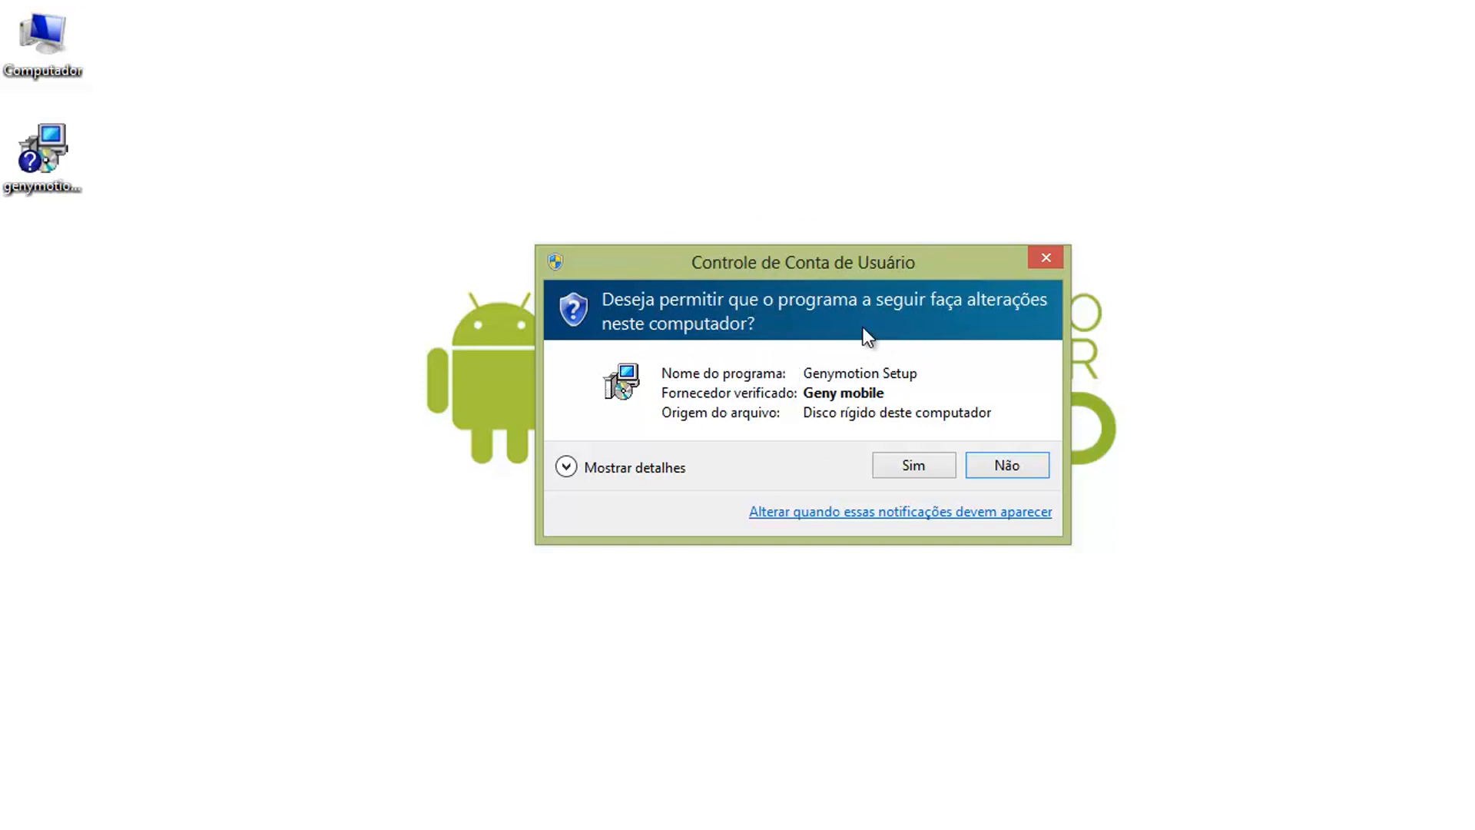
{"action": "left_click", "coordinate": [913, 466]}
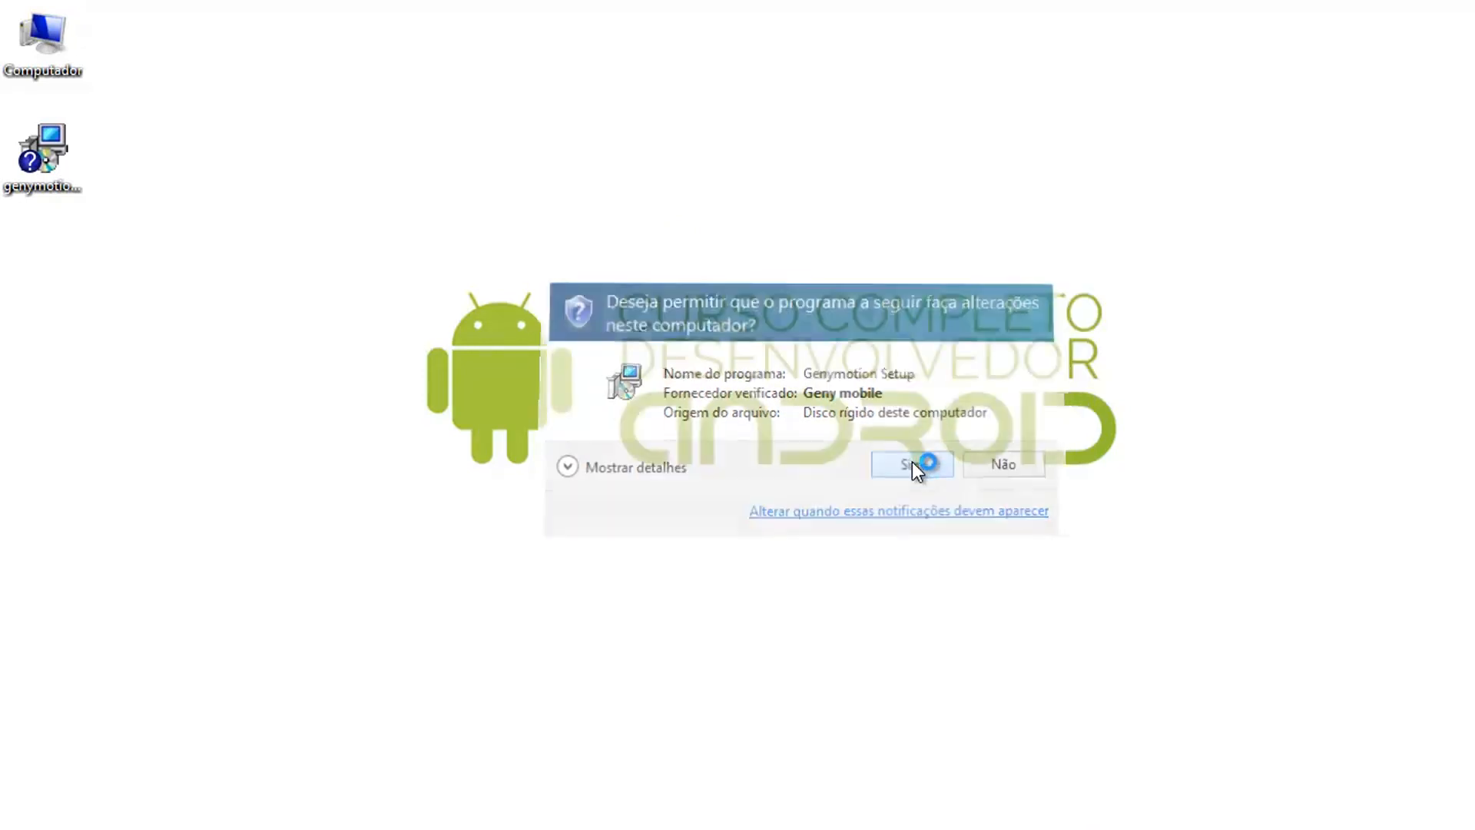
Step: Choose English as the setup language for the Genymotion installation
{"action": "left_click_drag", "start_coordinate": [879, 446], "coordinate": [754, 272]}
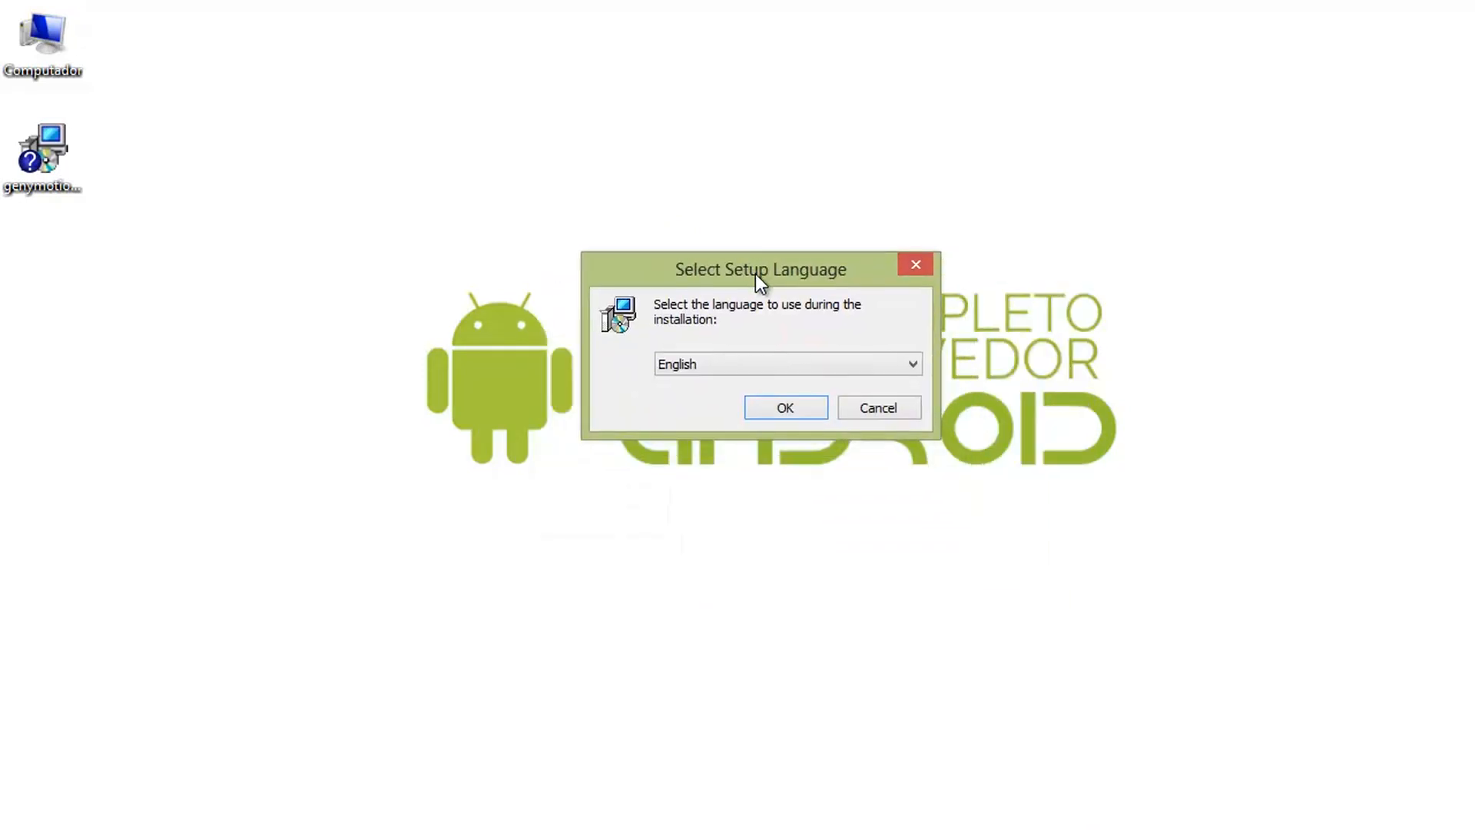
{"action": "left_click", "coordinate": [808, 365]}
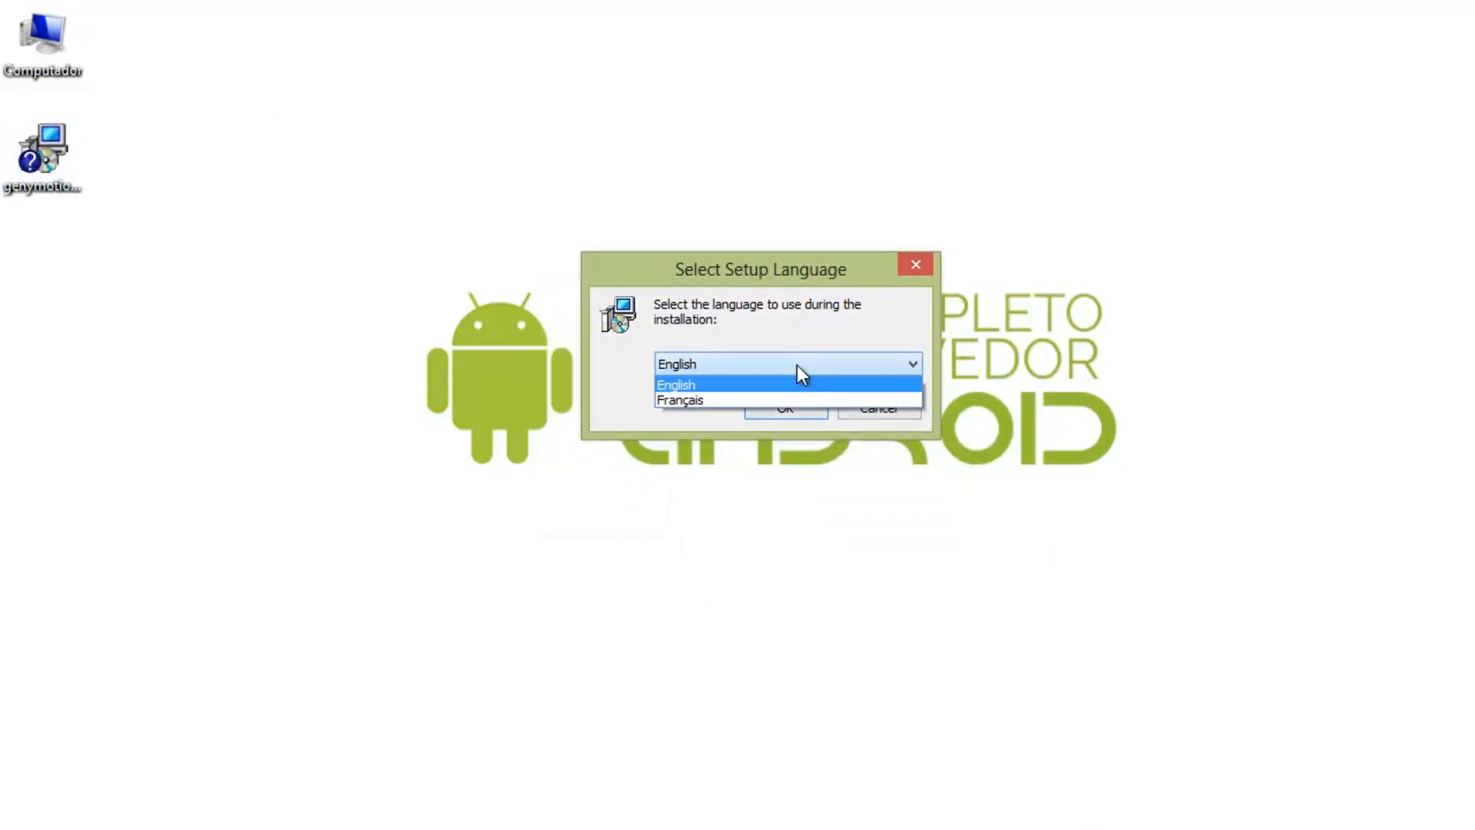
{"action": "left_click", "coordinate": [644, 384]}
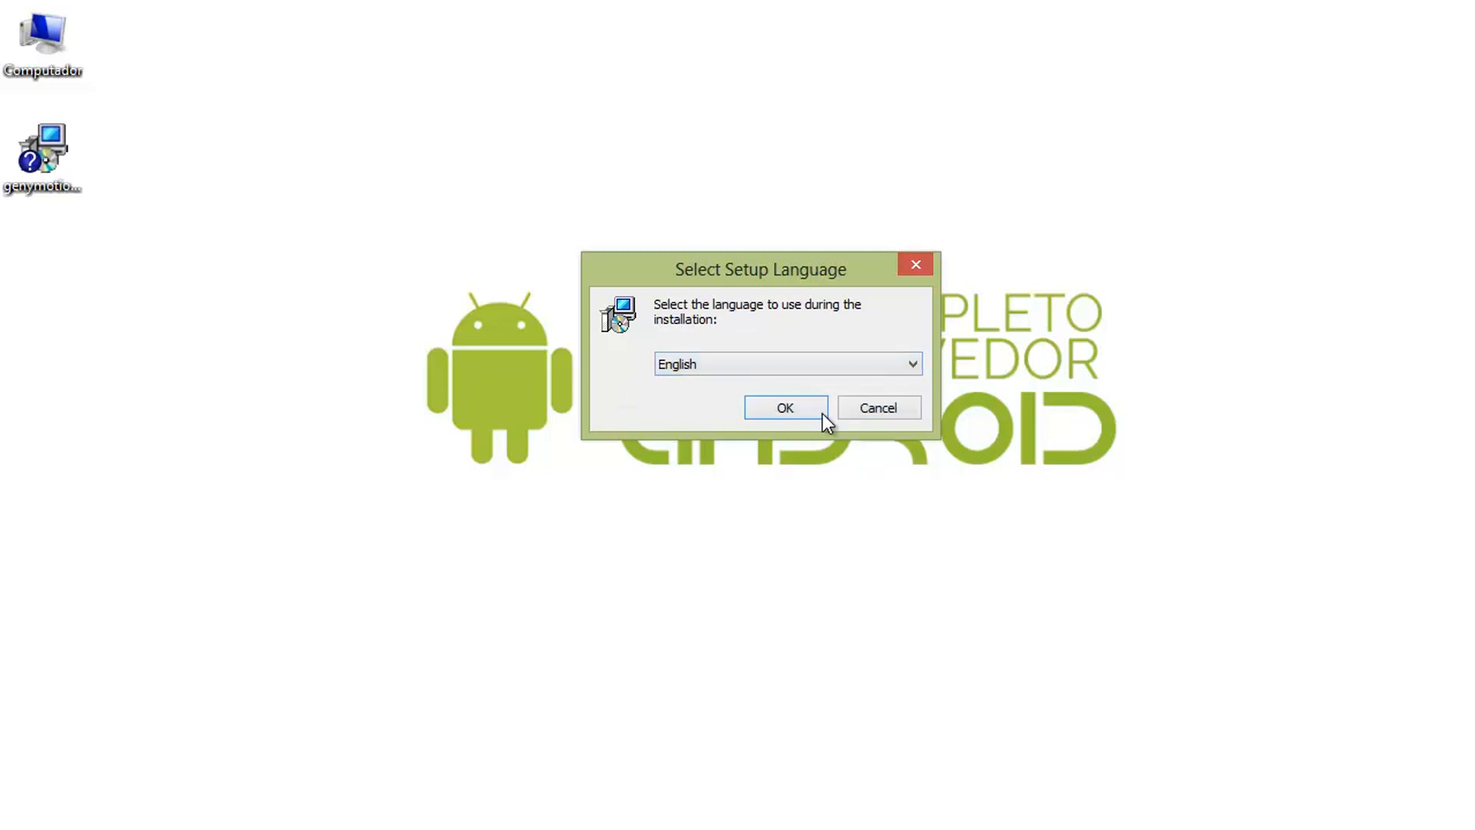
{"action": "left_click", "coordinate": [784, 407]}
Step: Install Genymotion in the default destination and Start Menu folders, without creating a desktop shortcut
{"action": "left_click_drag", "start_coordinate": [791, 324], "coordinate": [654, 155]}
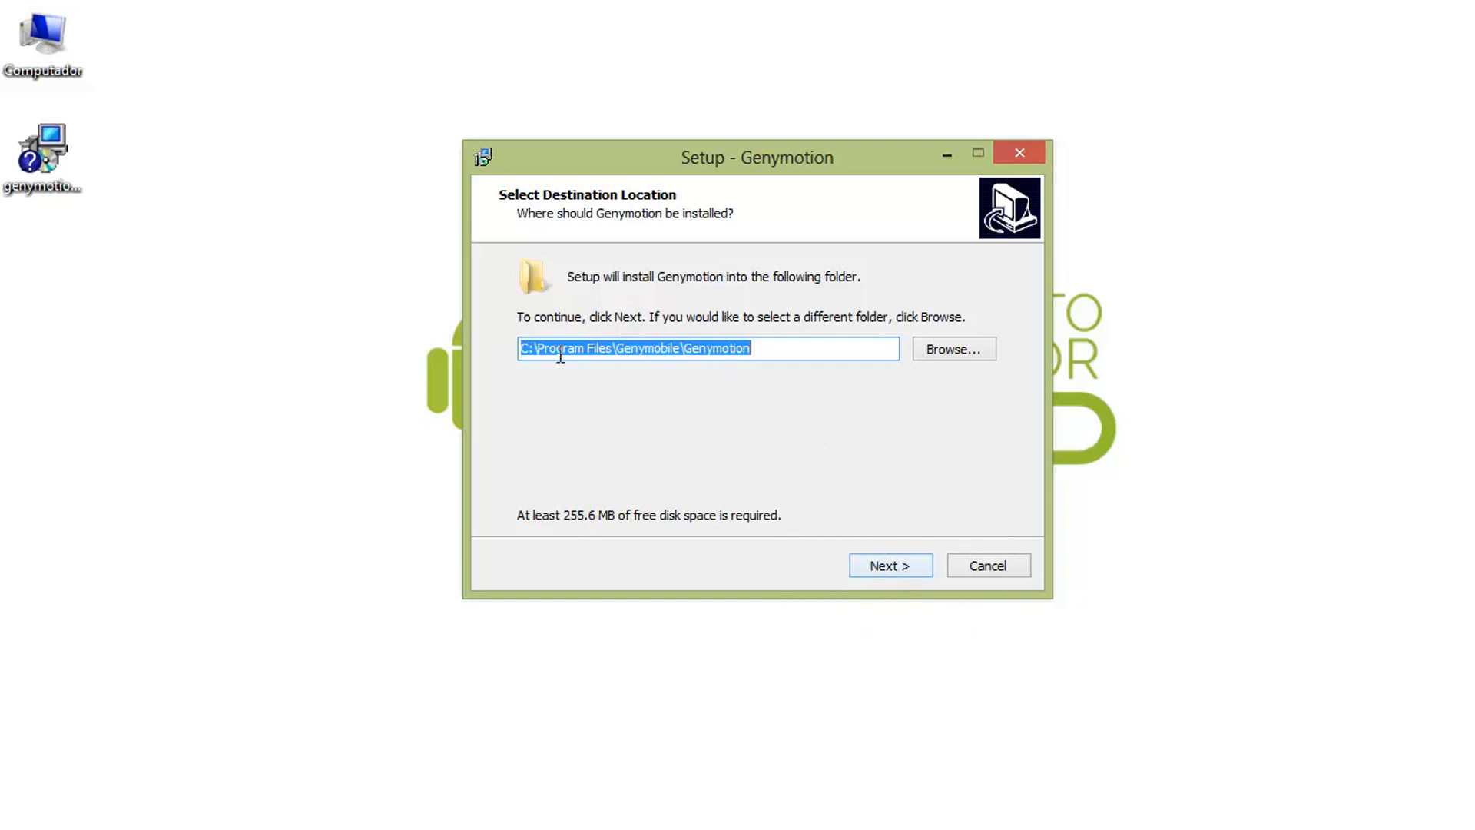
{"action": "left_click", "coordinate": [768, 348]}
{"action": "left_click", "coordinate": [902, 573]}
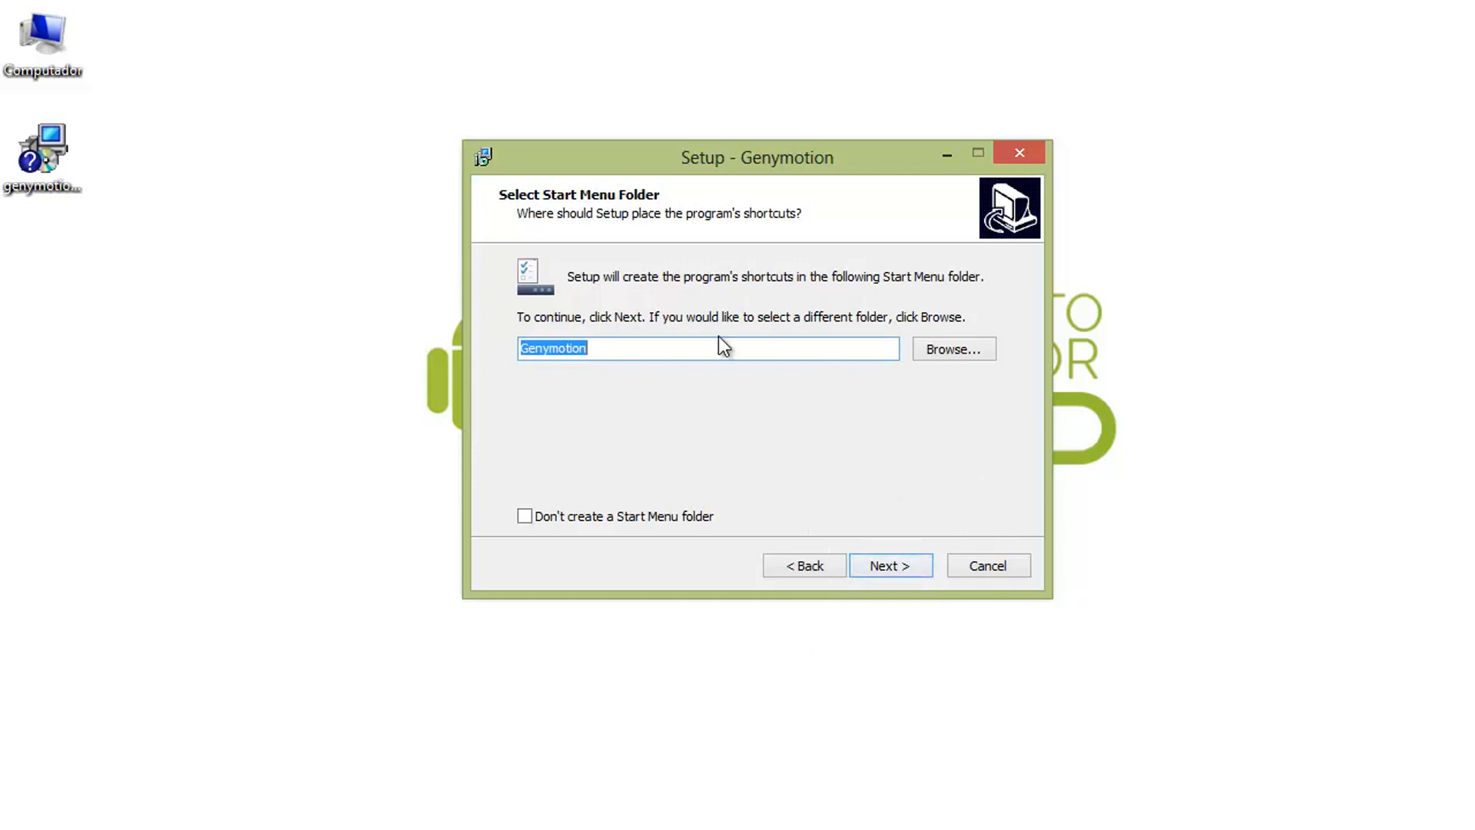
{"action": "left_click", "coordinate": [892, 565]}
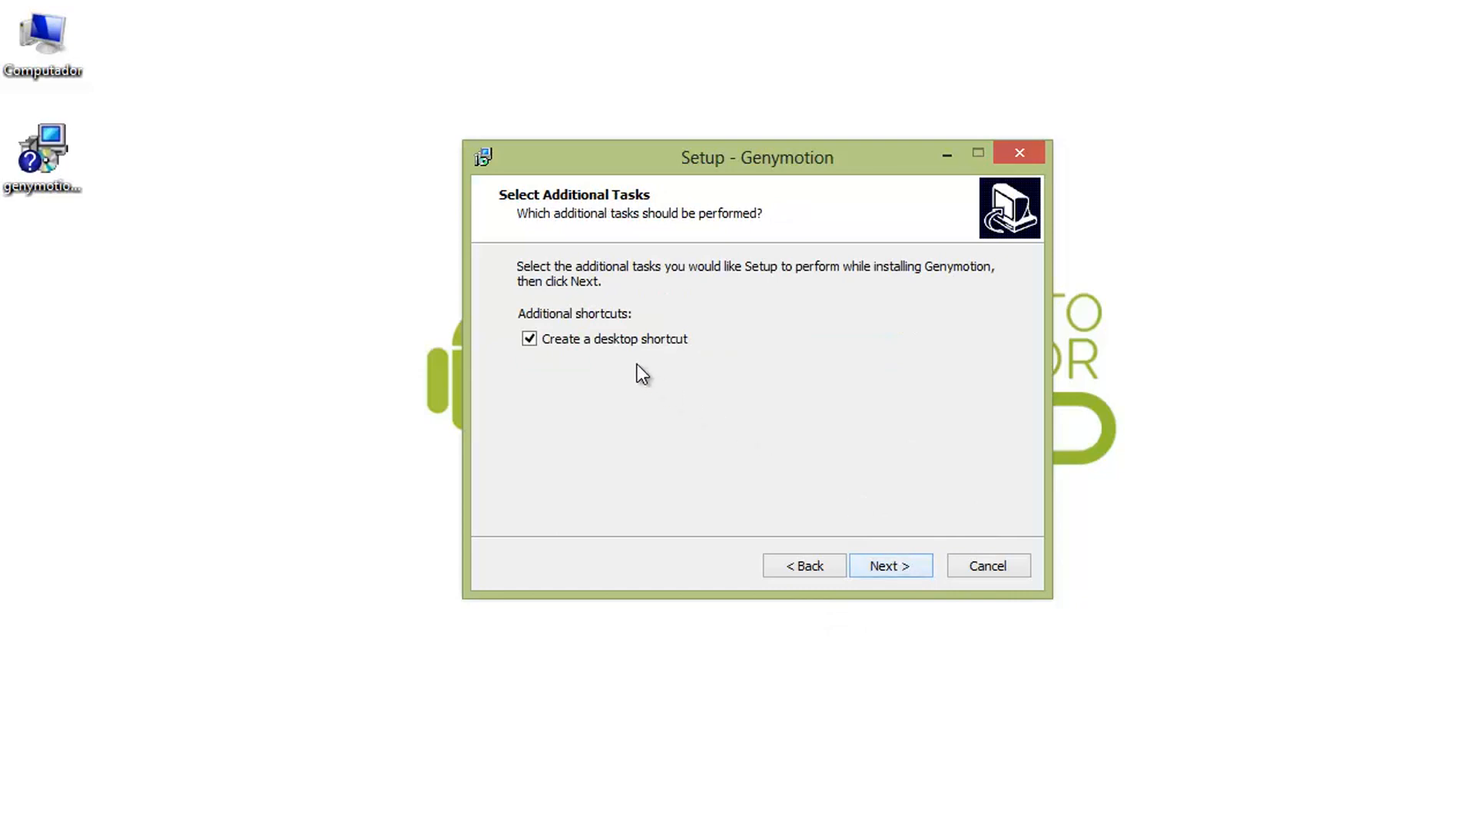
{"action": "left_click", "coordinate": [551, 342]}
{"action": "left_click", "coordinate": [891, 567]}
{"action": "left_click", "coordinate": [891, 565]}
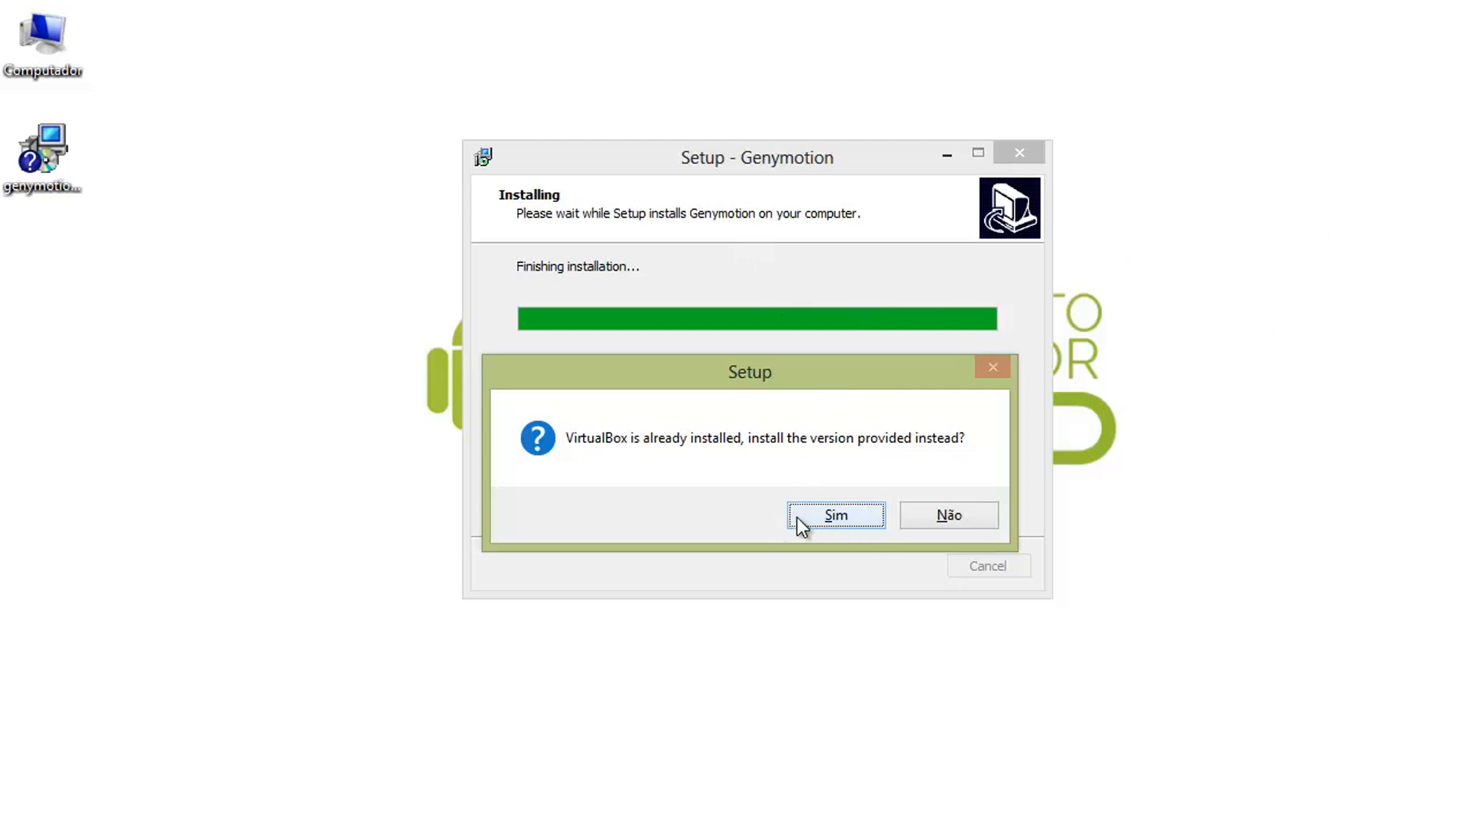
Step: Agree to install the provided VirtualBox 5.0.4 version, keeping its default features and installation location
{"action": "left_click", "coordinate": [837, 516]}
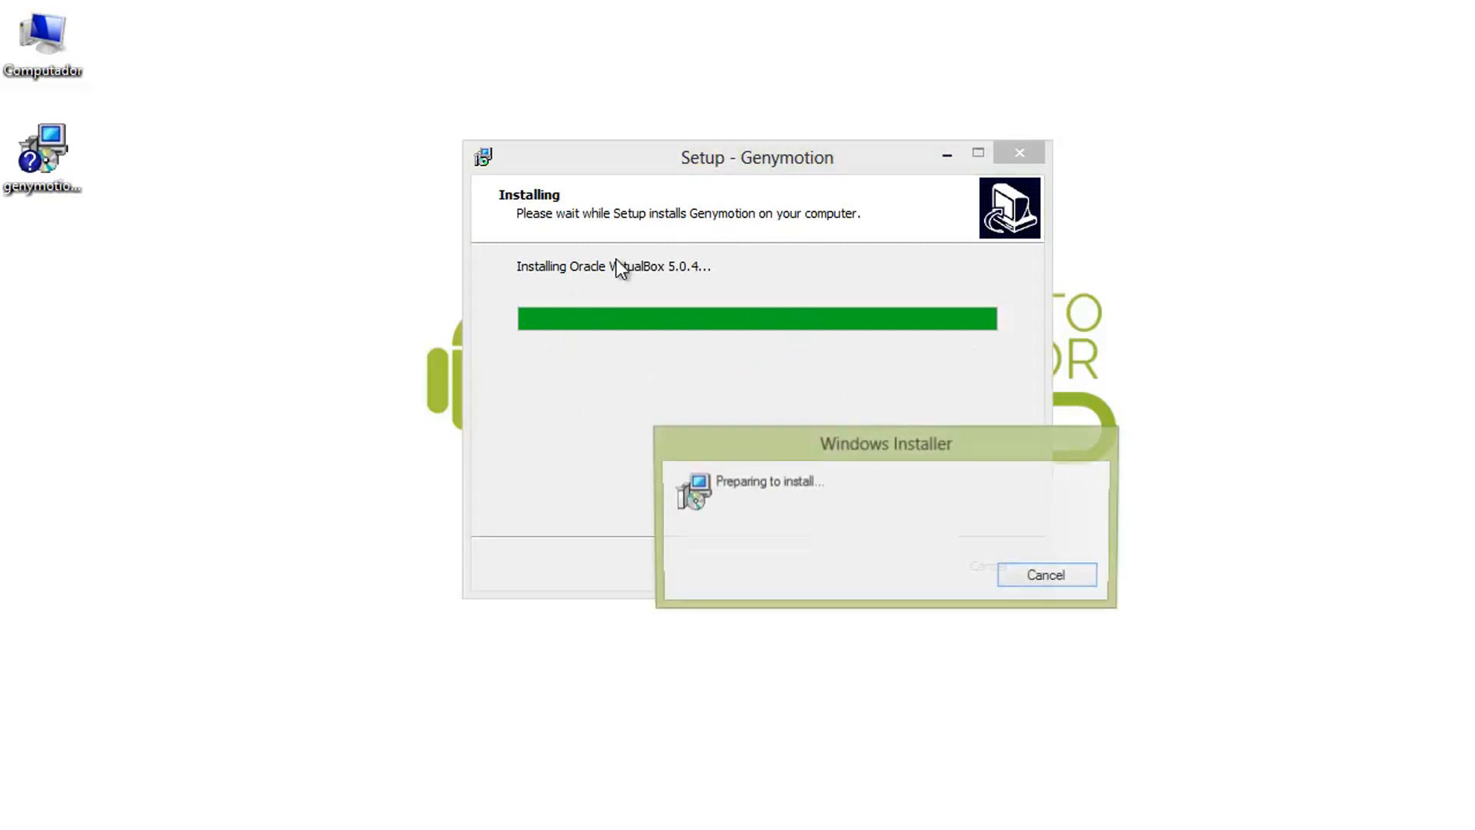
{"action": "left_click_drag", "start_coordinate": [911, 316], "coordinate": [779, 159]}
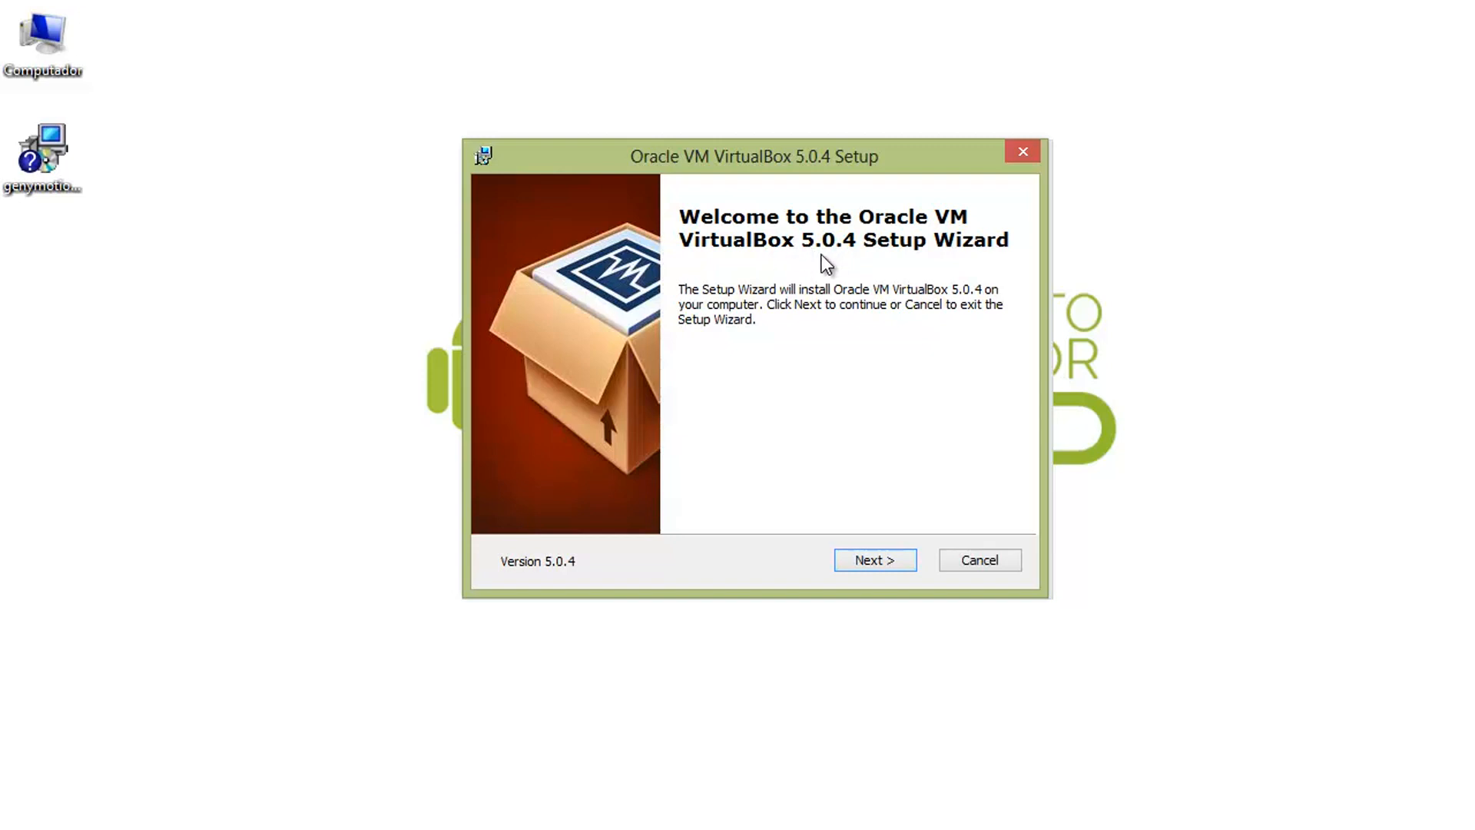
{"action": "left_click", "coordinate": [873, 560]}
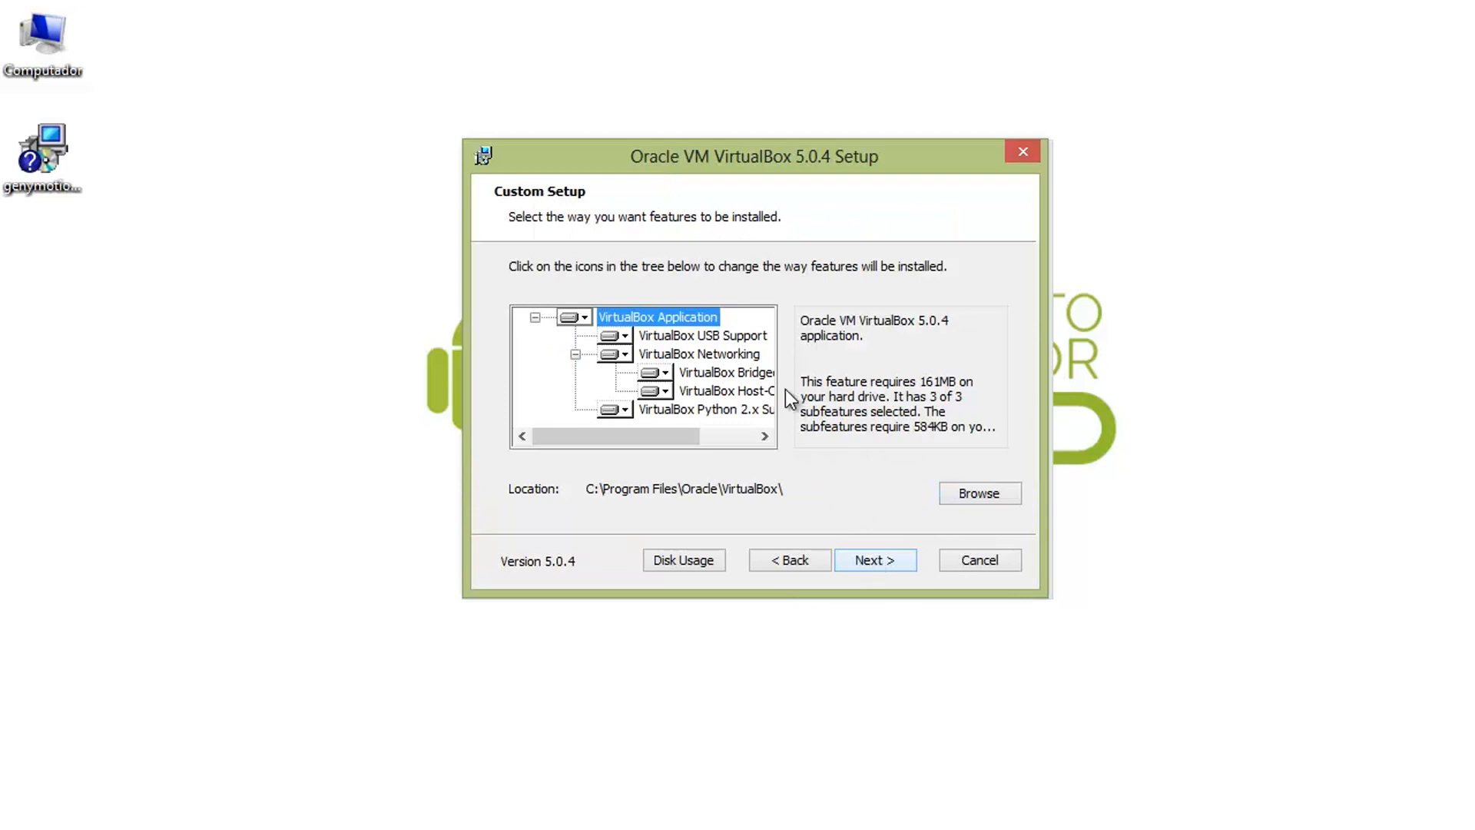
{"action": "left_click", "coordinate": [884, 556]}
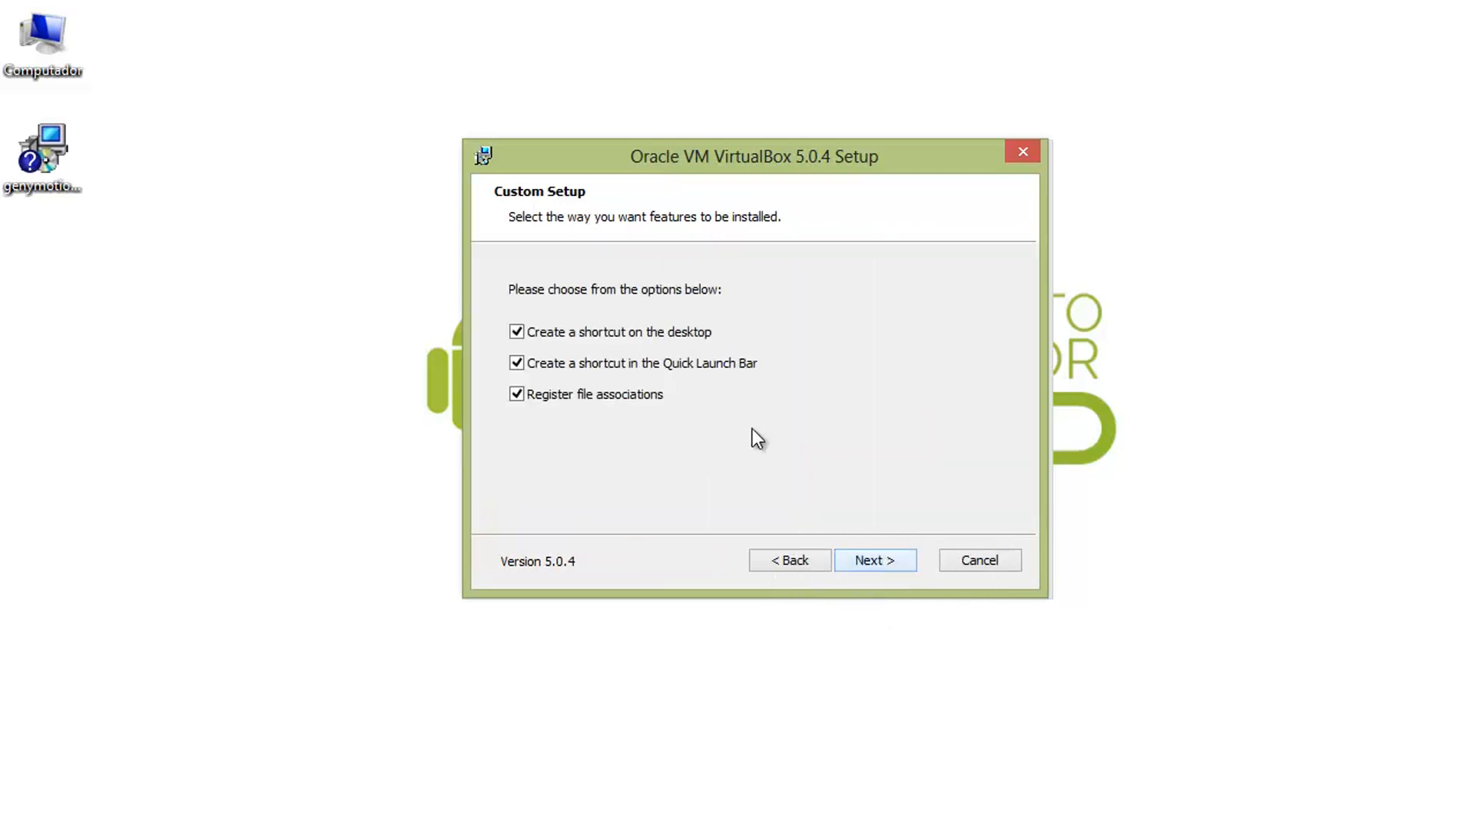
Step: Turn off the VirtualBox desktop and Quick Launch shortcuts and install it, accepting the network interface reset
{"action": "left_click", "coordinate": [571, 337]}
{"action": "left_click", "coordinate": [607, 362]}
{"action": "left_click", "coordinate": [864, 556]}
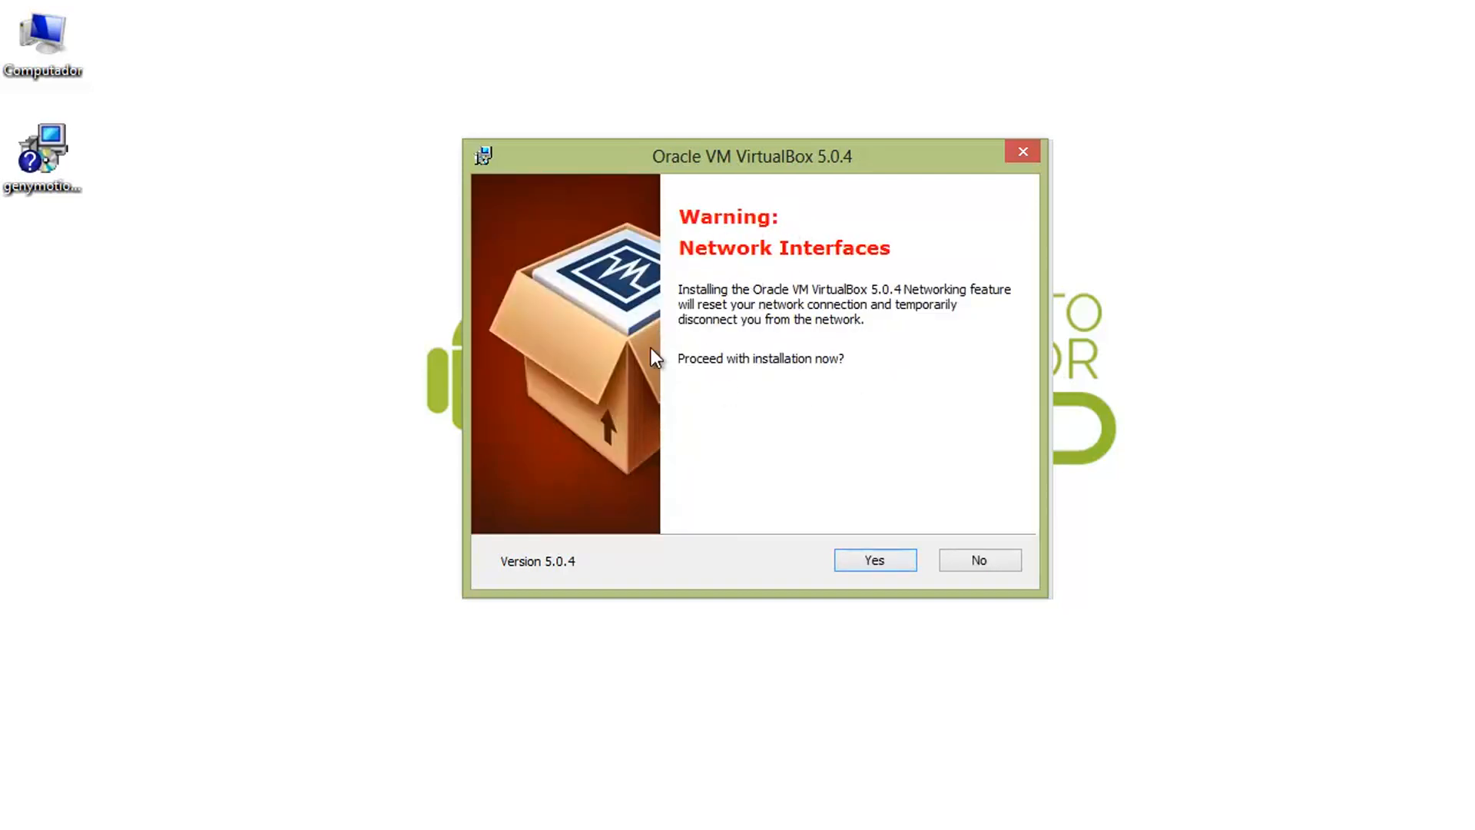
{"action": "left_click", "coordinate": [887, 557]}
{"action": "left_click", "coordinate": [886, 558]}
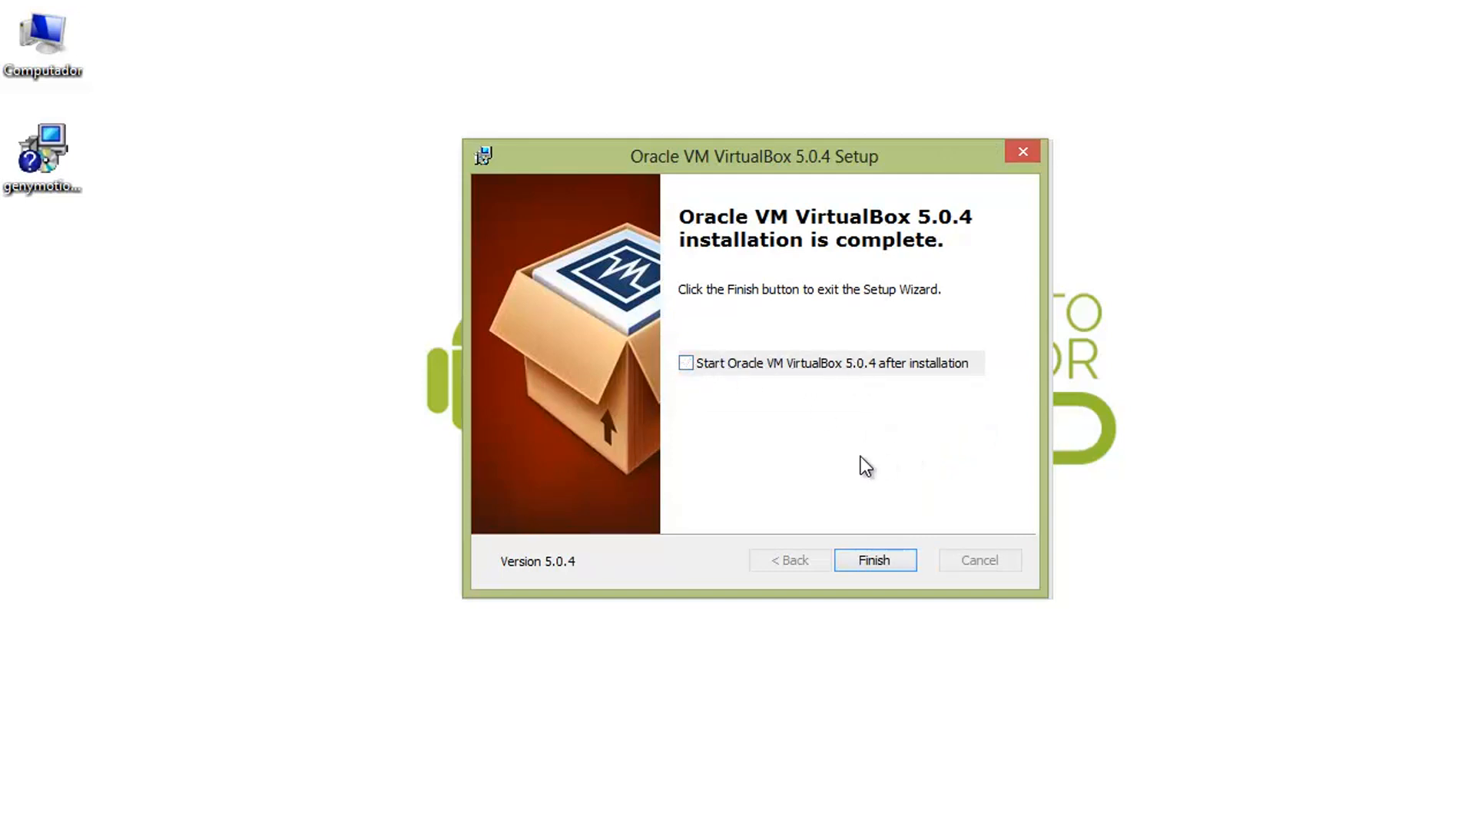
Step: Finish the VirtualBox setup without restarting the system, and close the Genymotion setup without launching the program
{"action": "left_click", "coordinate": [888, 556]}
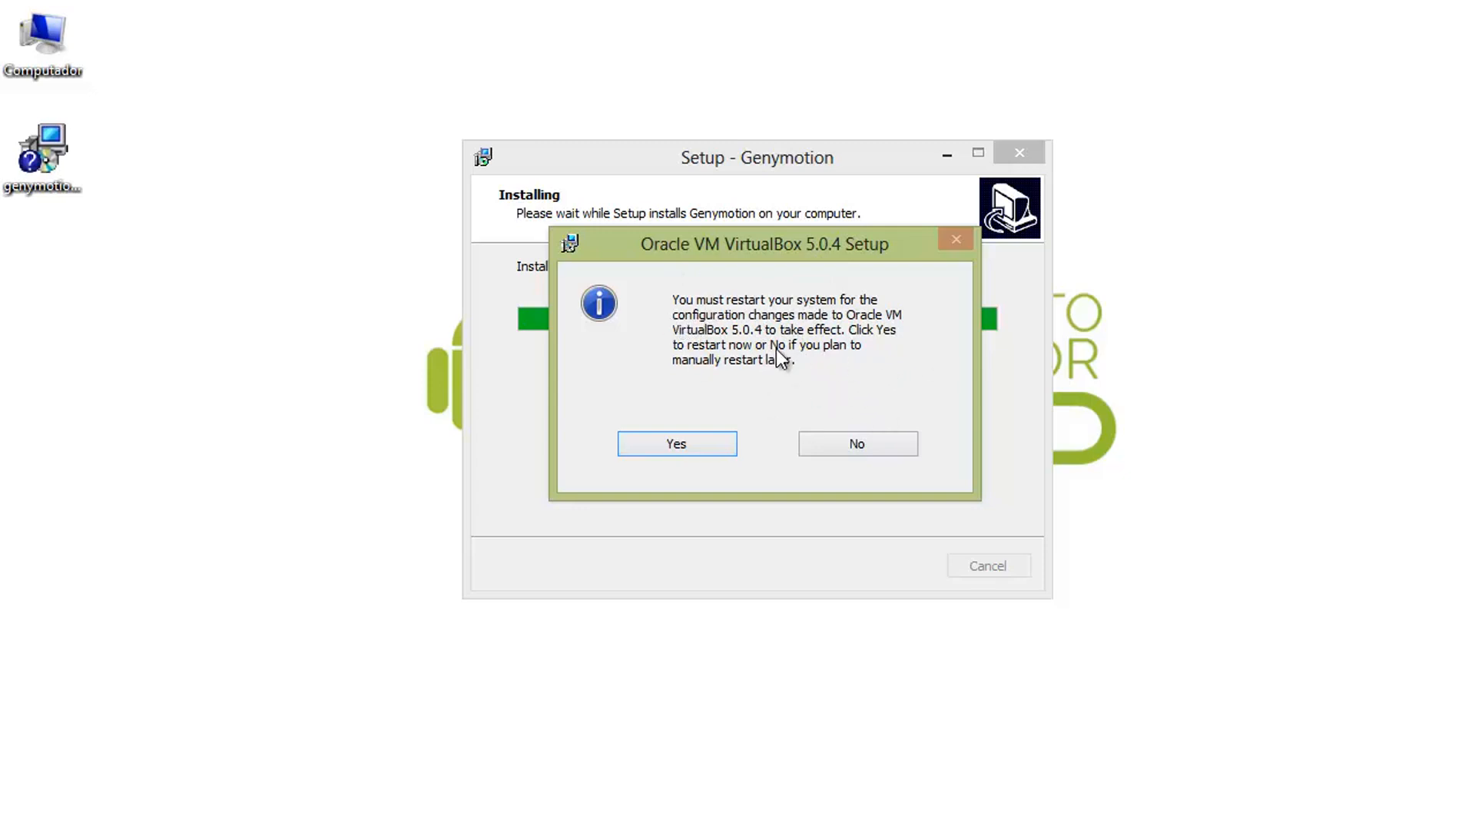
{"action": "left_click", "coordinate": [868, 445]}
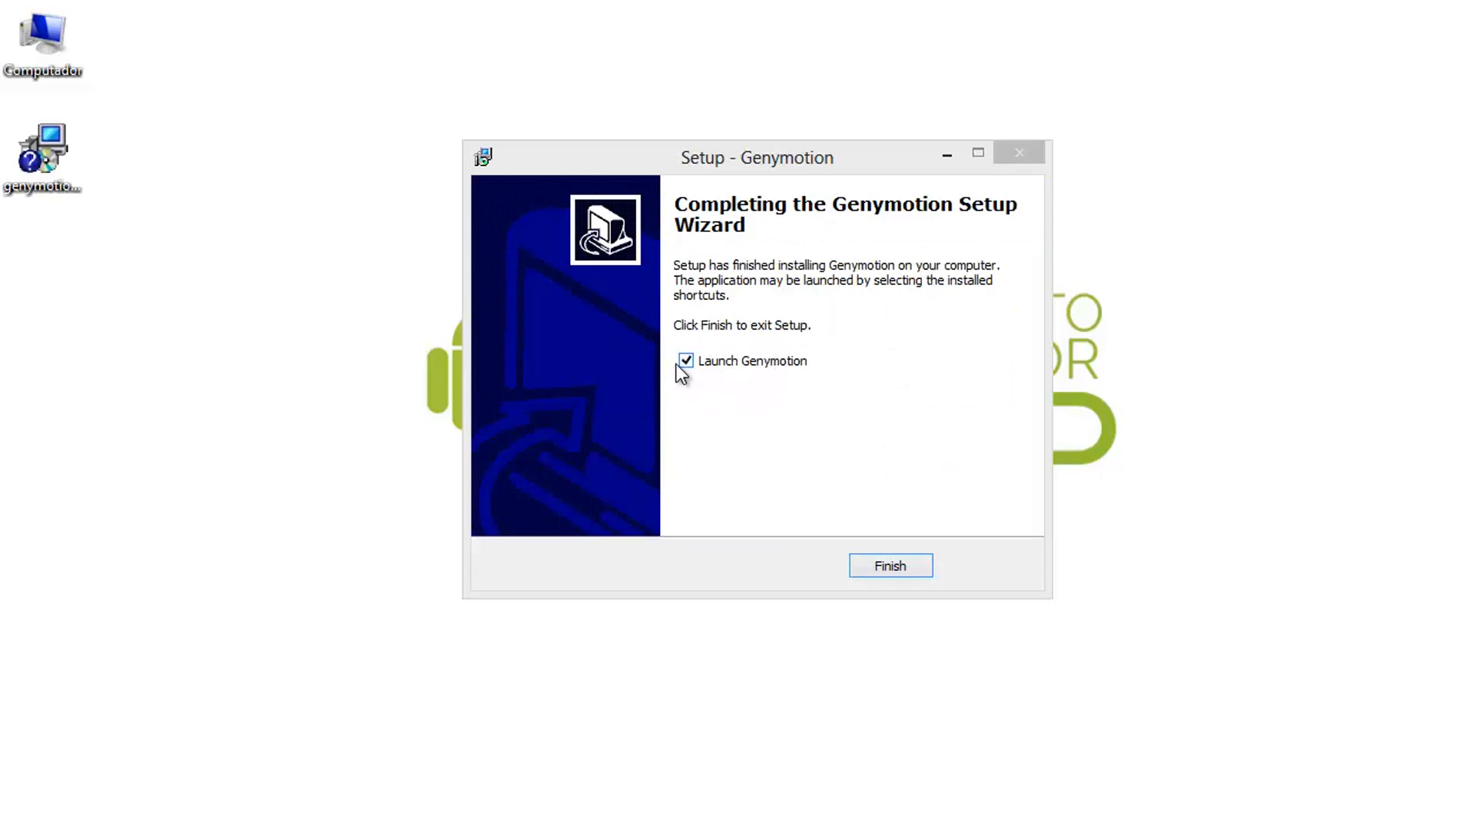
{"action": "left_click", "coordinate": [714, 365]}
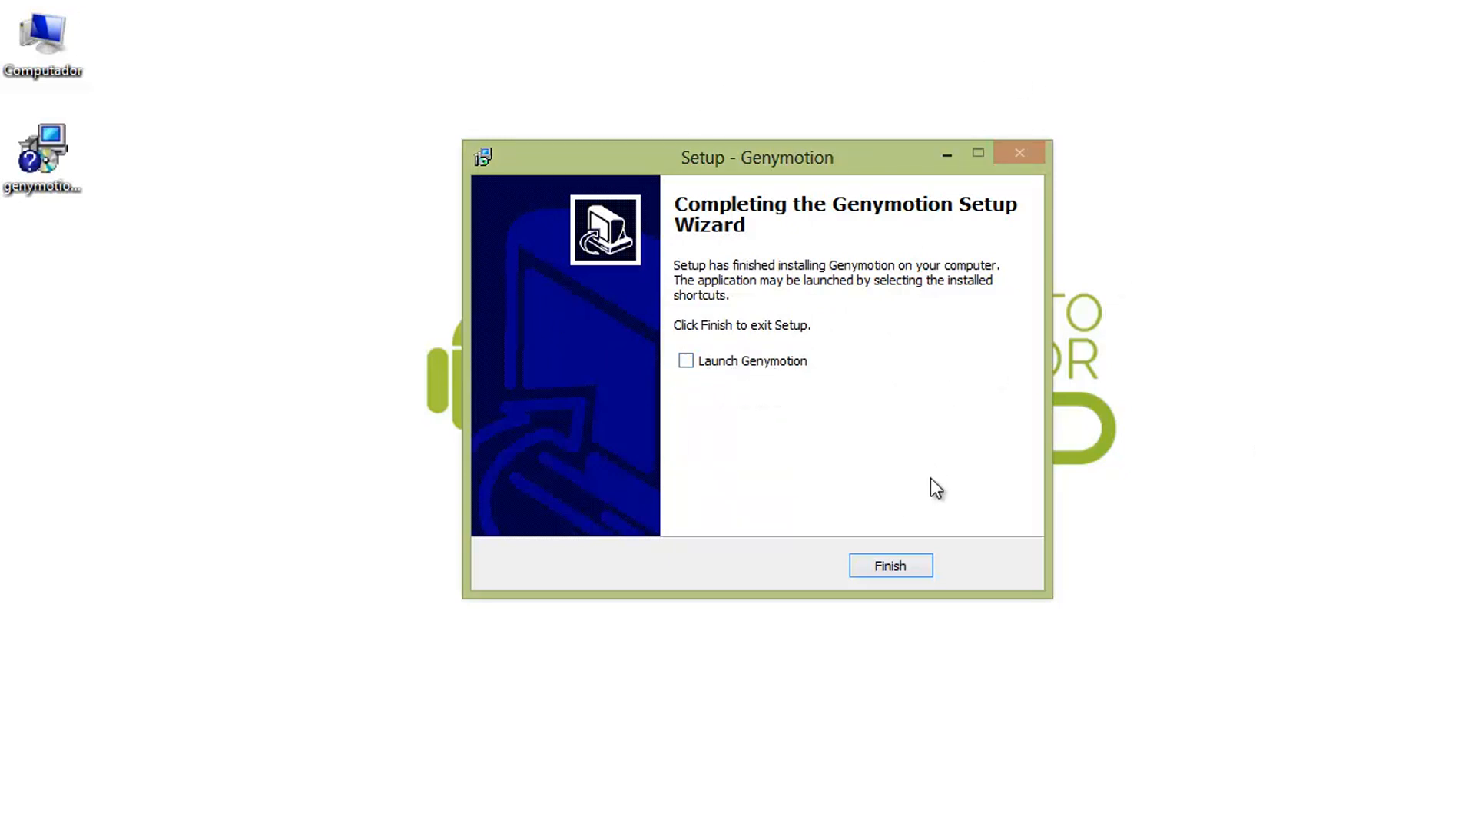
{"action": "left_click", "coordinate": [897, 566]}
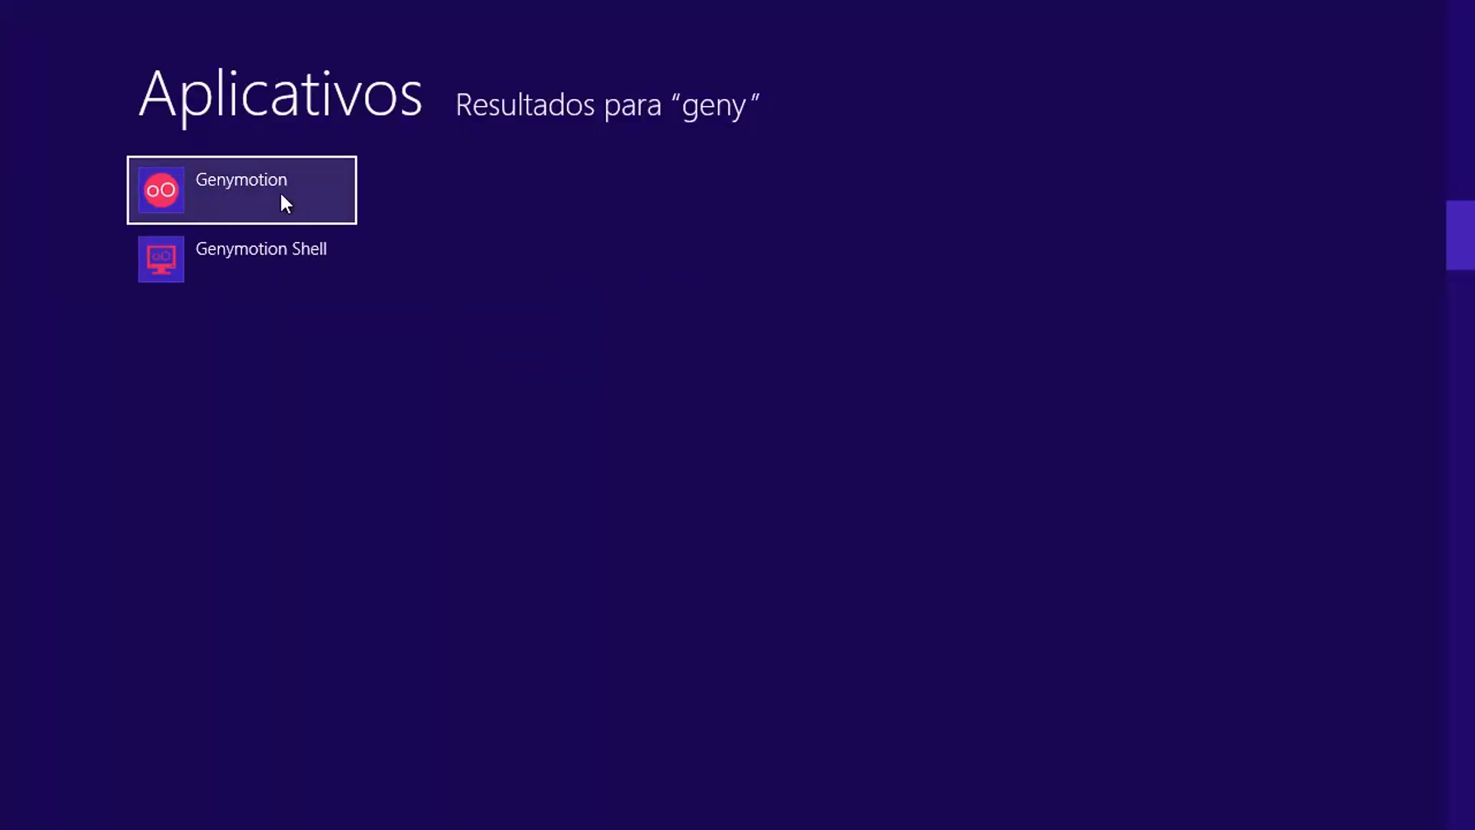
Step: Launch Genymotion from the system's application search for "geny" and accept the personal use notice
{"action": "left_click", "coordinate": [214, 196]}
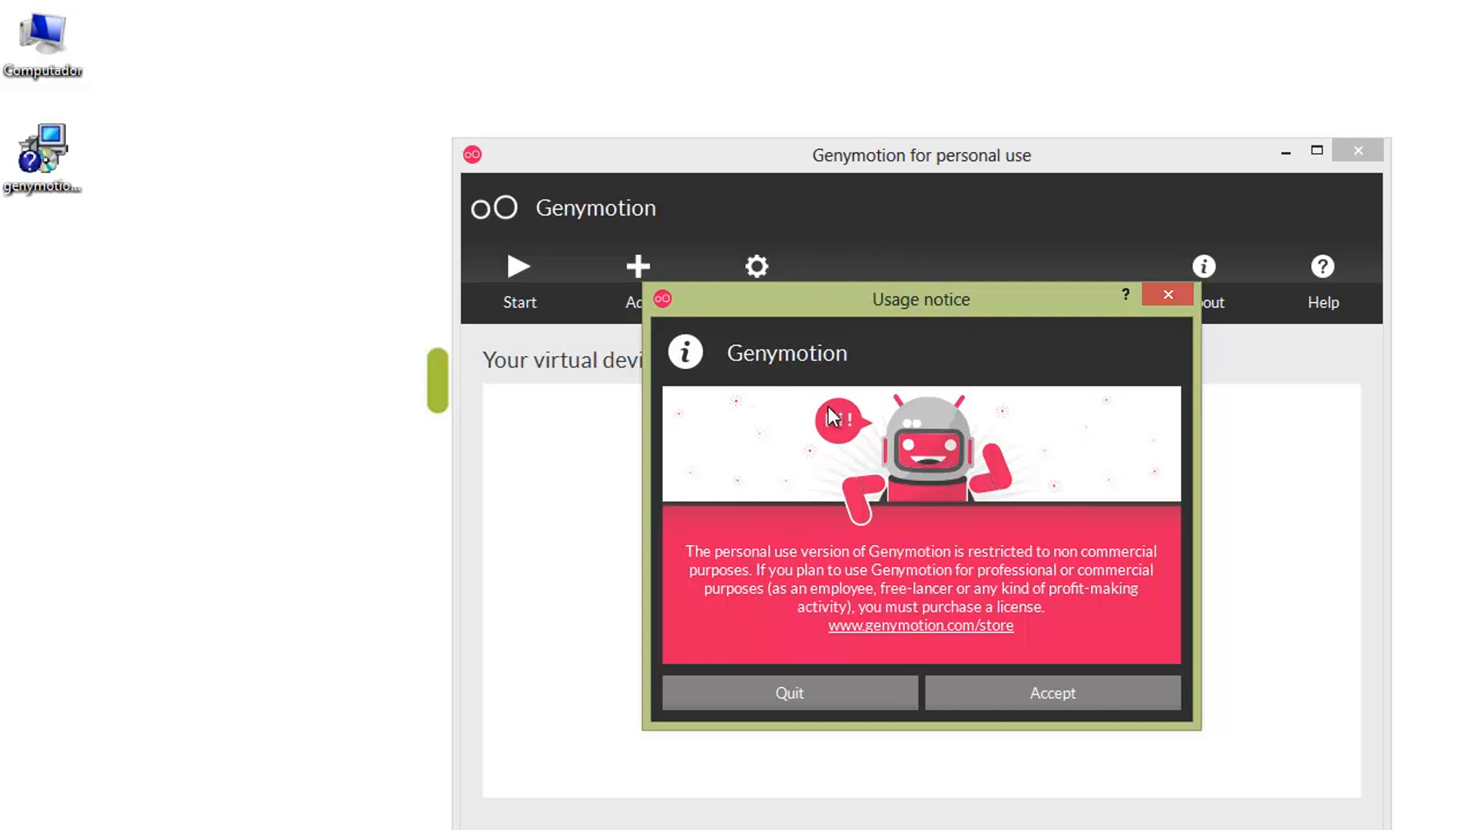
{"action": "left_click", "coordinate": [1068, 690]}
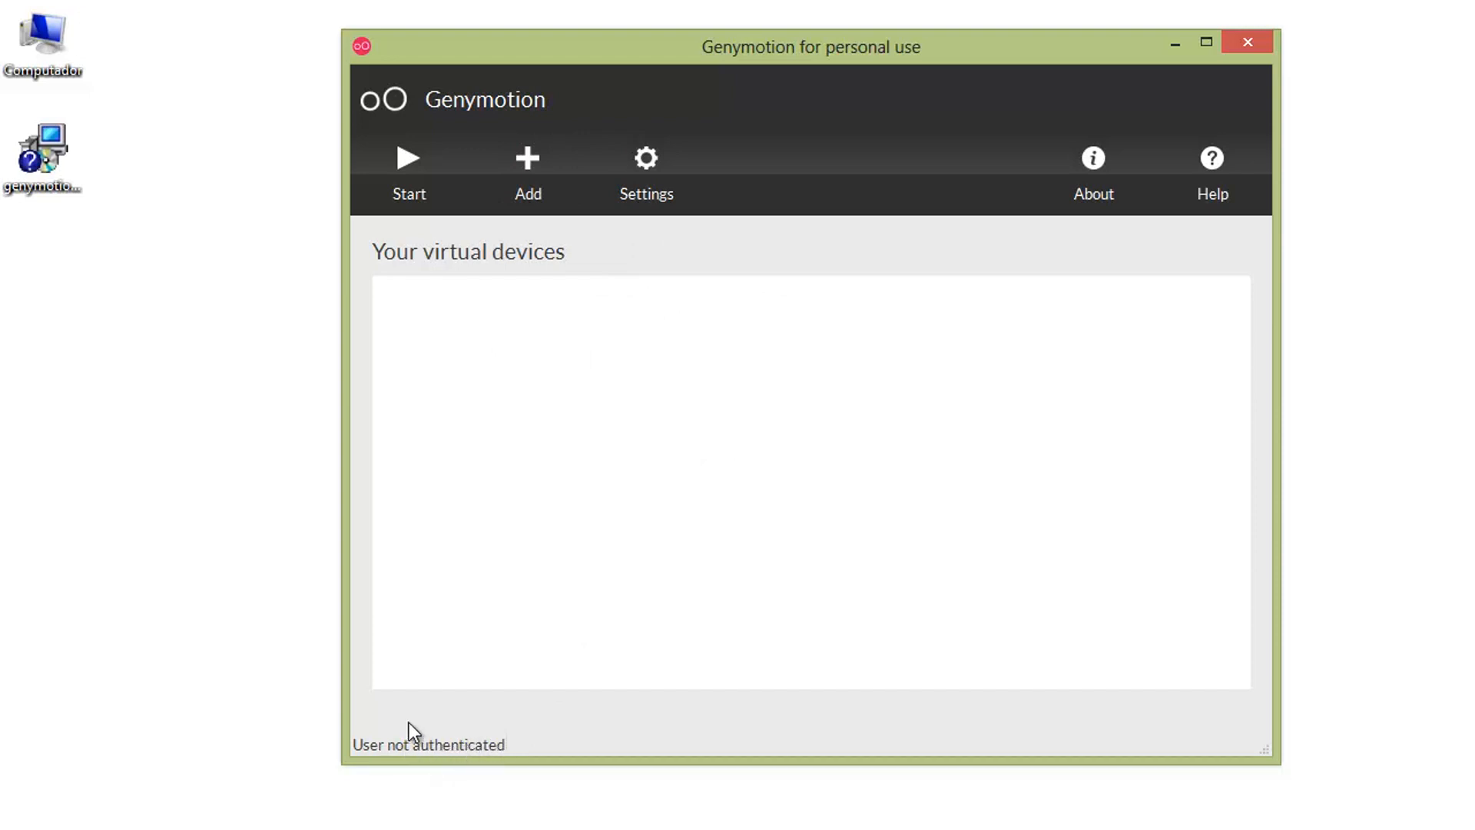
Step: Sign in to the Genymotion account from the account settings with the filled-in credentials, and close the settings
{"action": "left_click", "coordinate": [642, 178]}
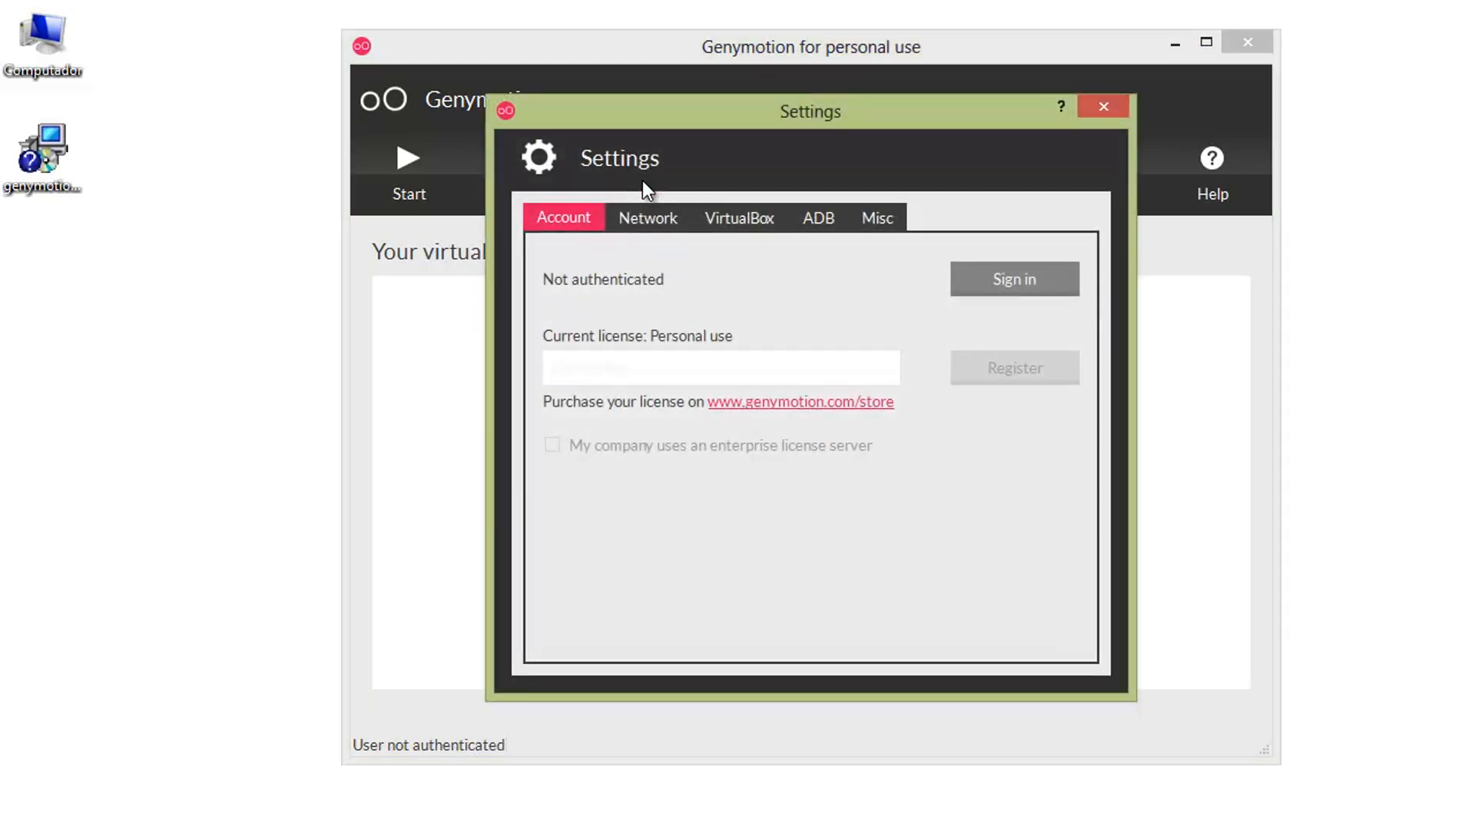
{"action": "left_click", "coordinate": [1008, 280]}
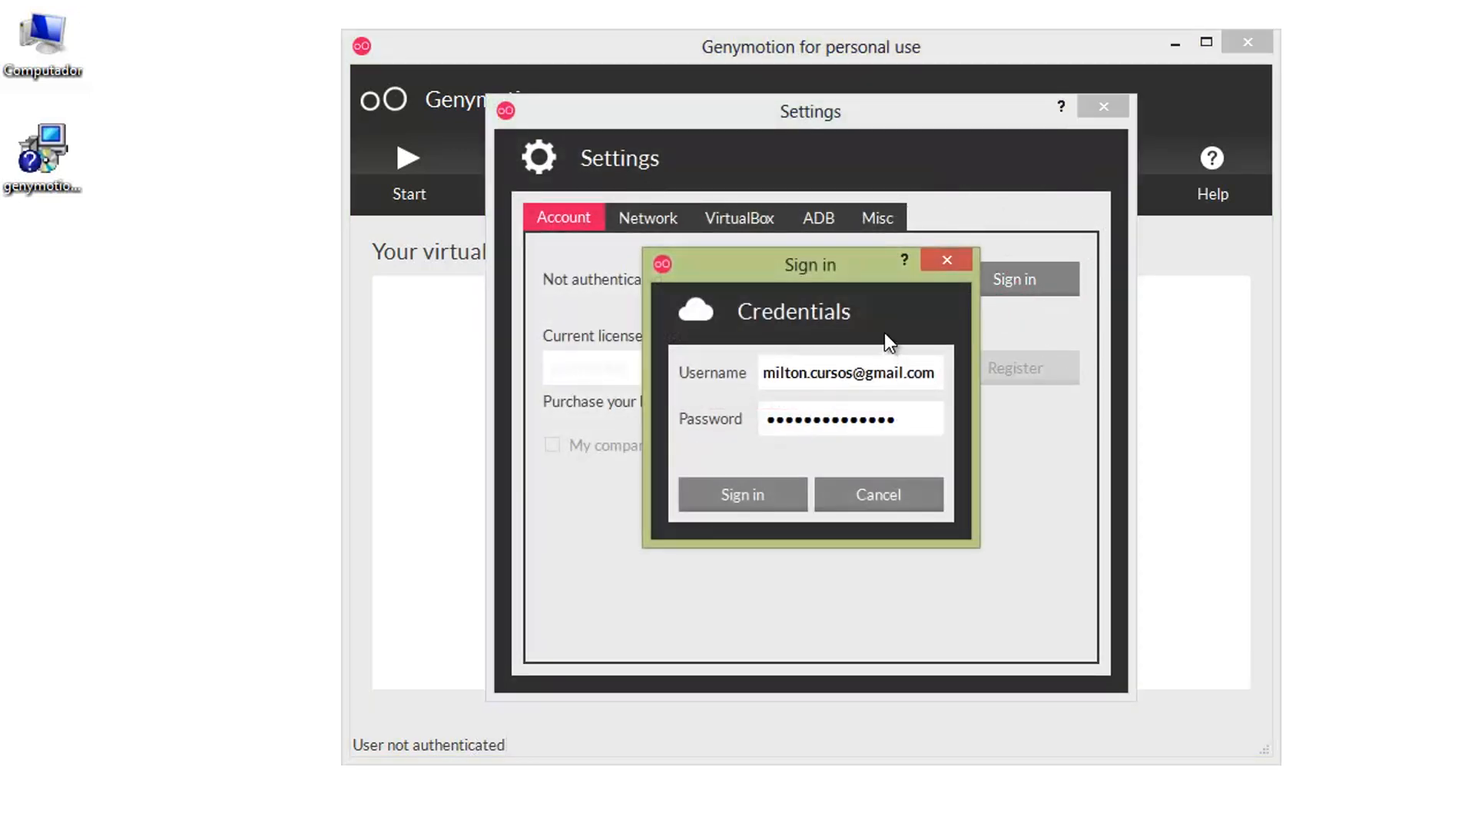
{"action": "left_click", "coordinate": [938, 372]}
{"action": "left_click_drag", "start_coordinate": [907, 382], "coordinate": [685, 395]}
{"action": "left_click", "coordinate": [842, 370]}
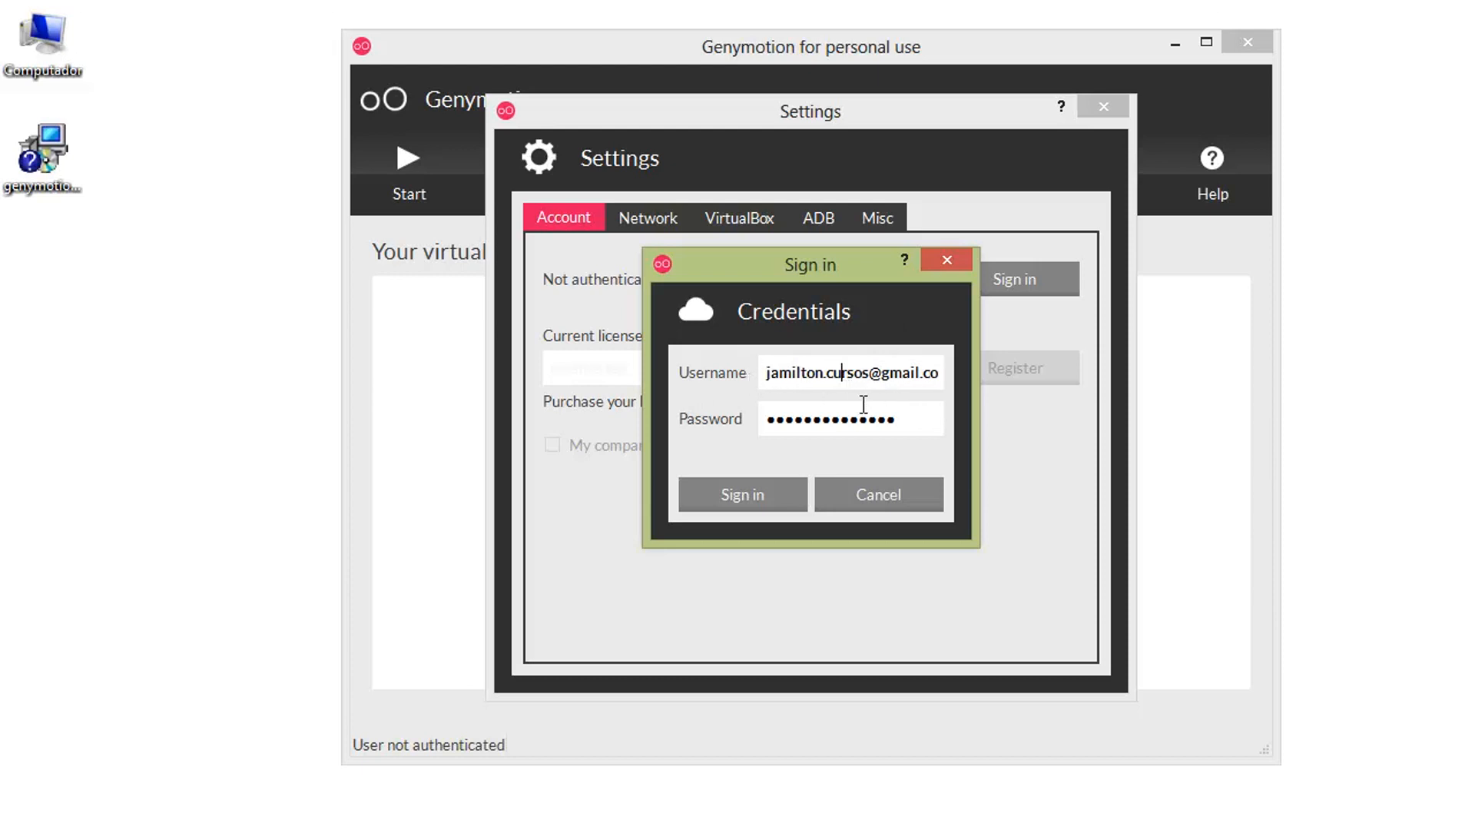
{"action": "left_click", "coordinate": [750, 499]}
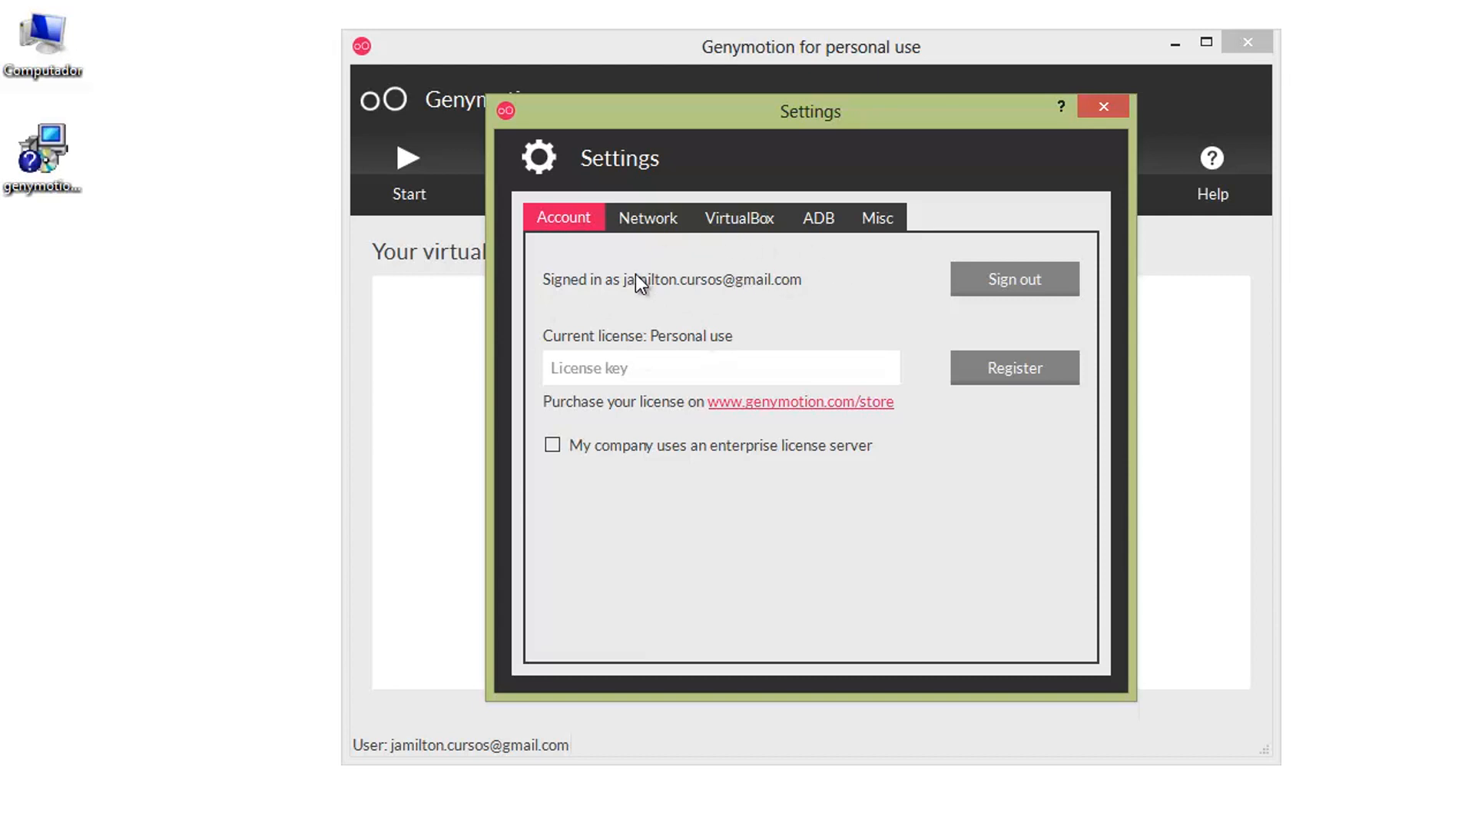
{"action": "left_click", "coordinate": [1113, 107]}
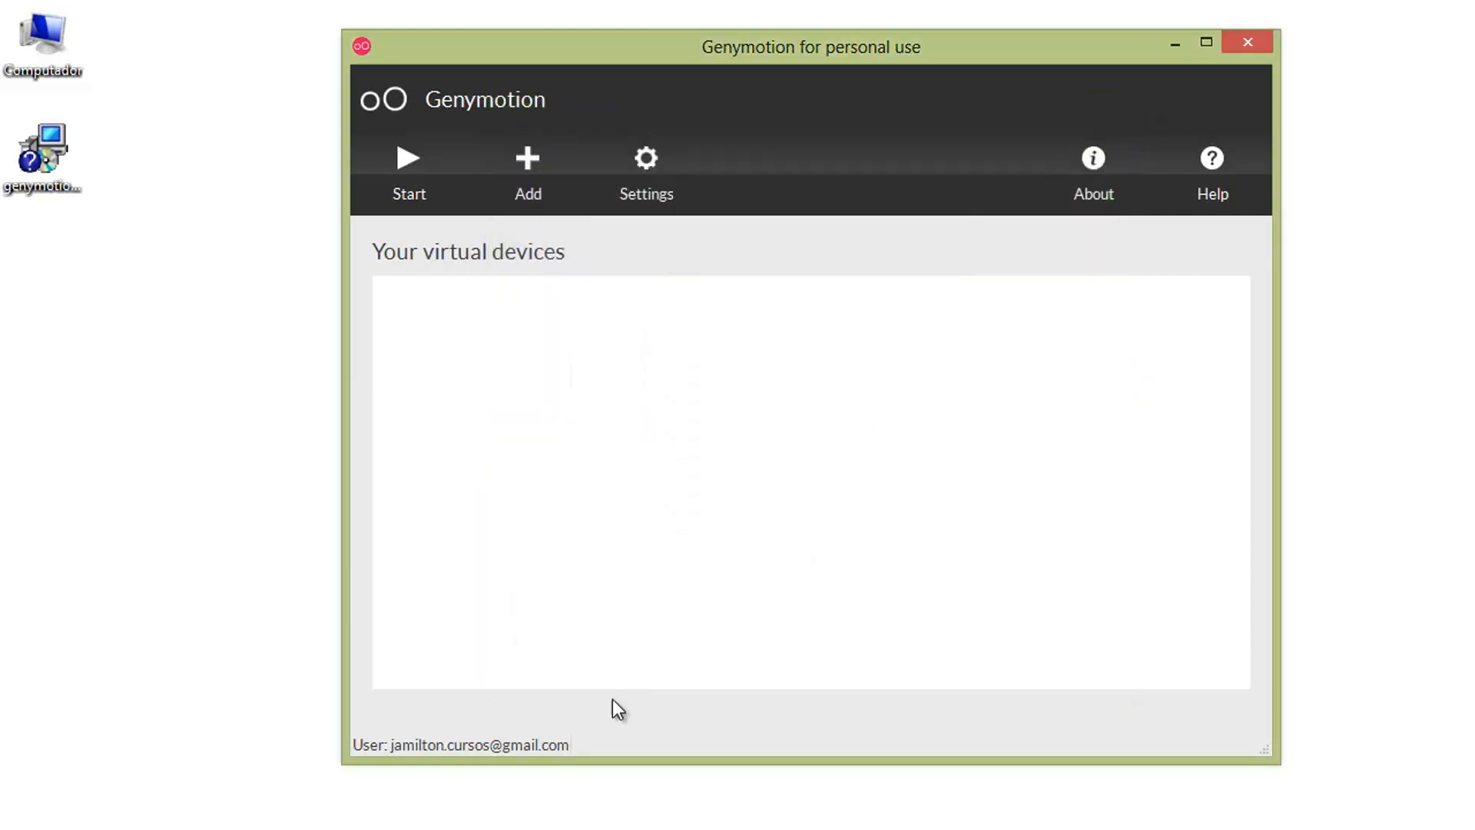
{"action": "left_click", "coordinate": [441, 753]}
Step: Start adding a new virtual device and filter the available devices to Android version 6.0.0
{"action": "left_click_drag", "start_coordinate": [933, 54], "coordinate": [901, 30]}
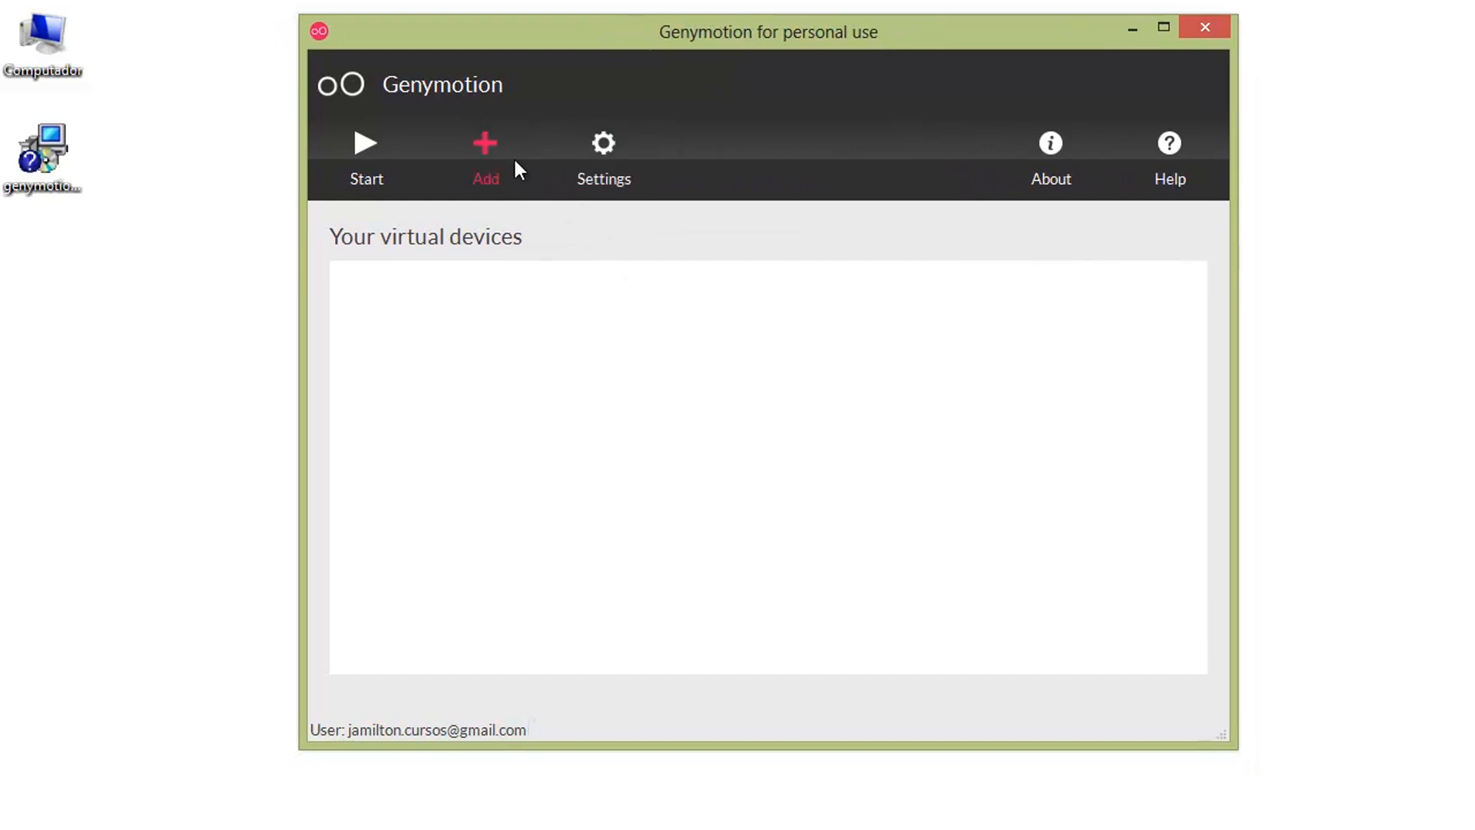
{"action": "left_click", "coordinate": [498, 145]}
{"action": "left_click", "coordinate": [496, 146]}
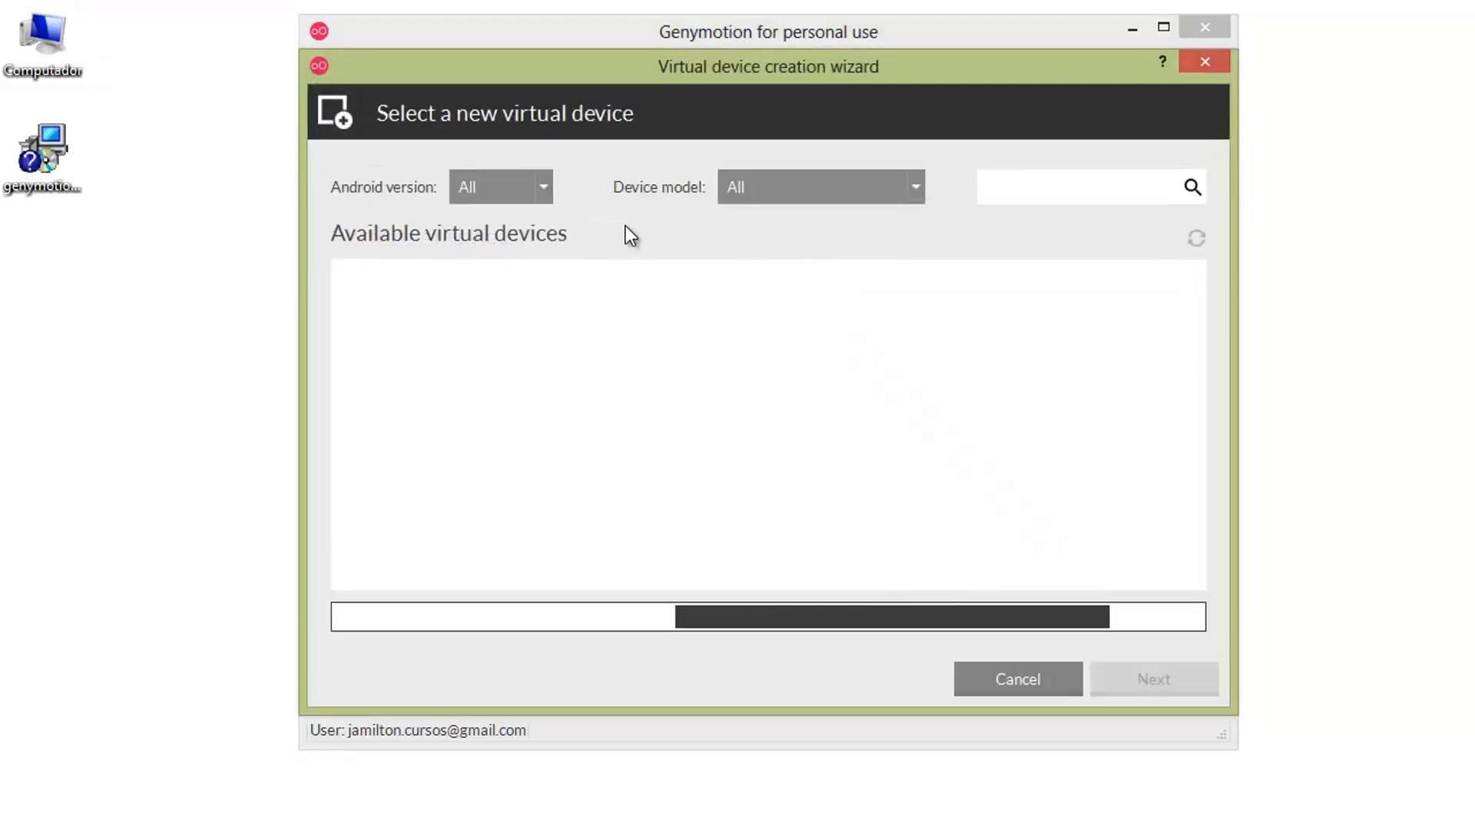
{"action": "left_click", "coordinate": [546, 184]}
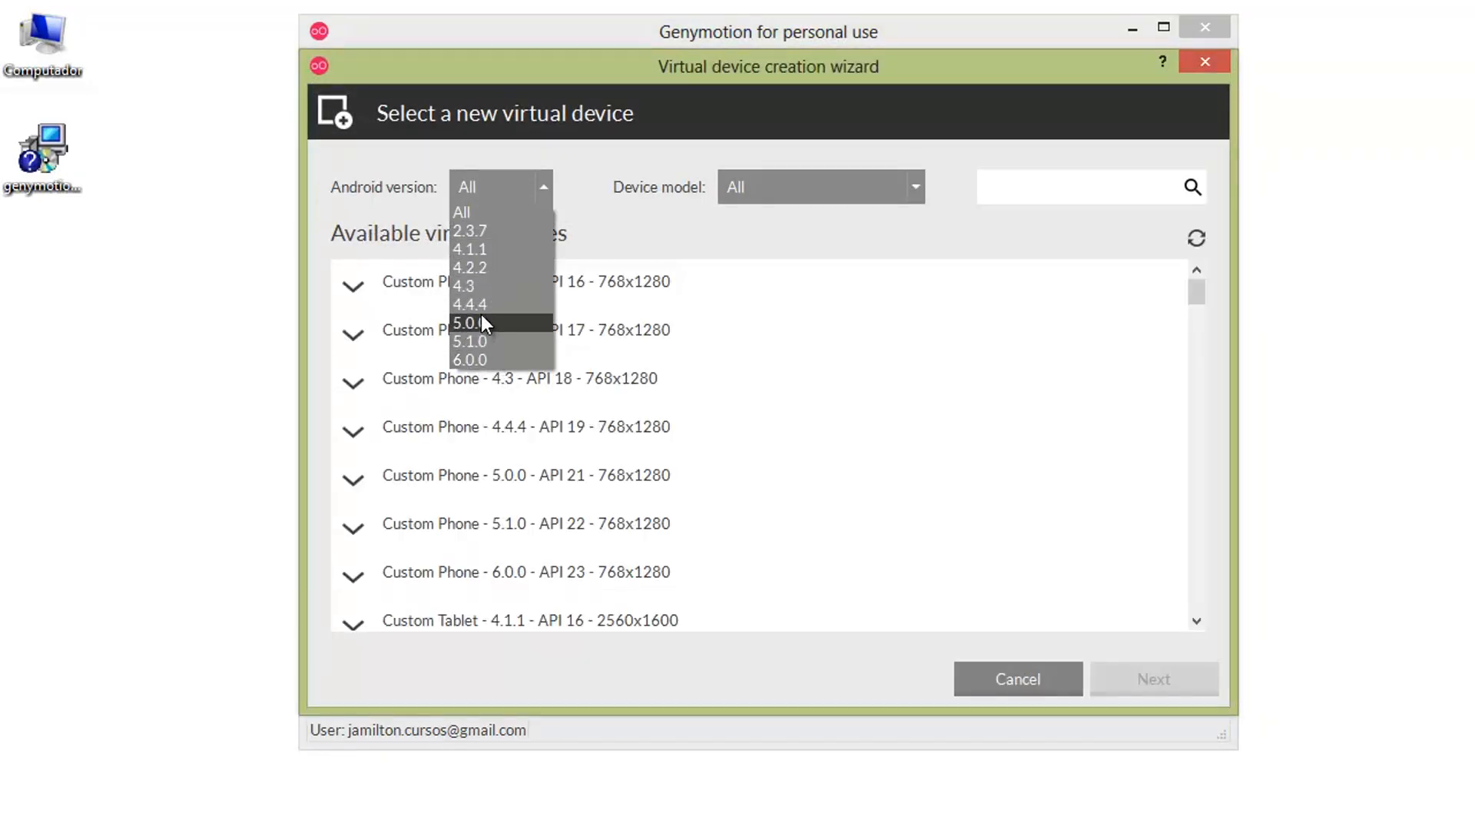
{"action": "left_click", "coordinate": [476, 357]}
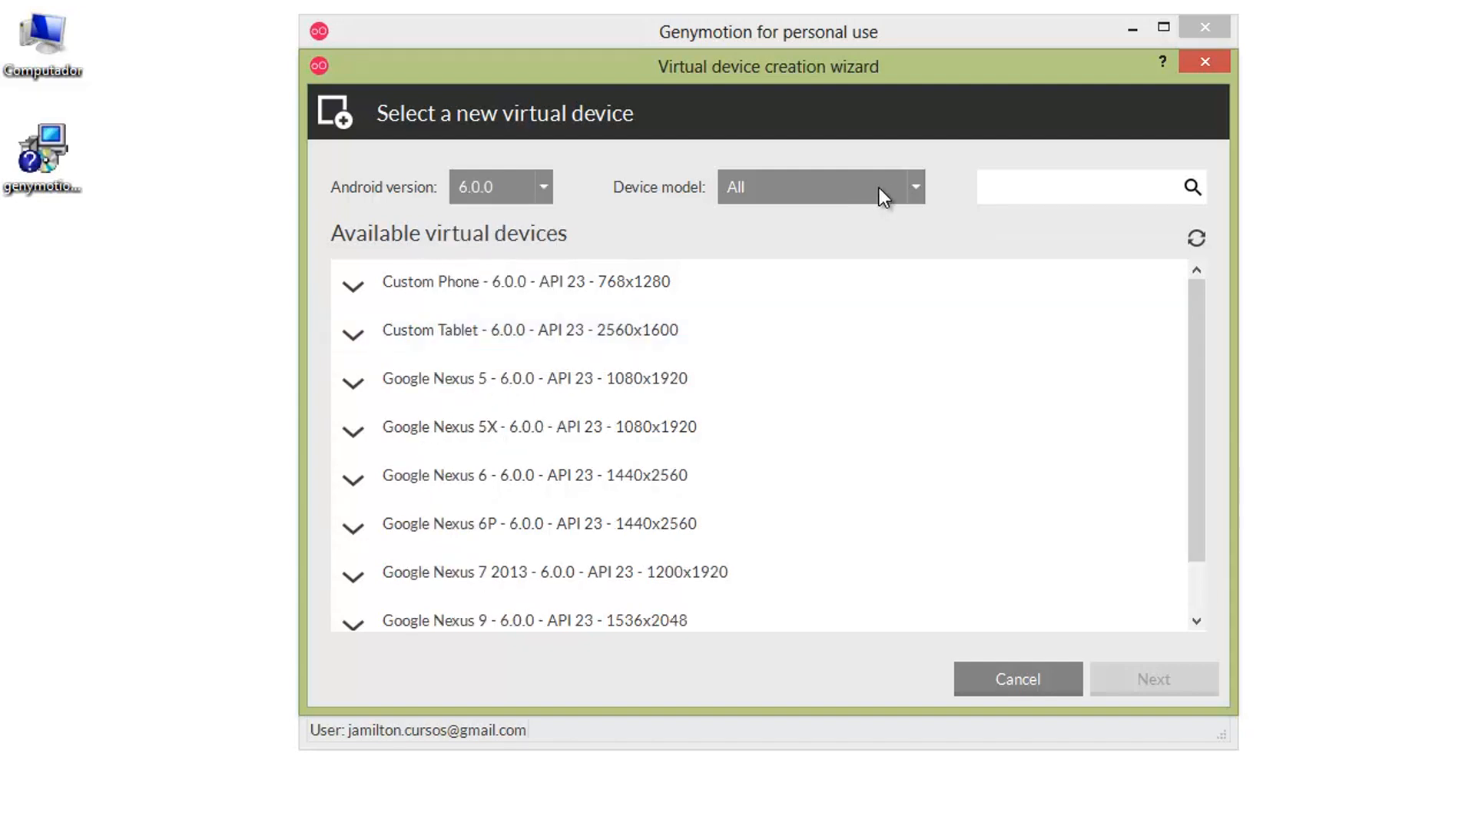
Step: Keep all device models selected and search the available virtual devices for "nexus"
{"action": "left_click", "coordinate": [917, 186]}
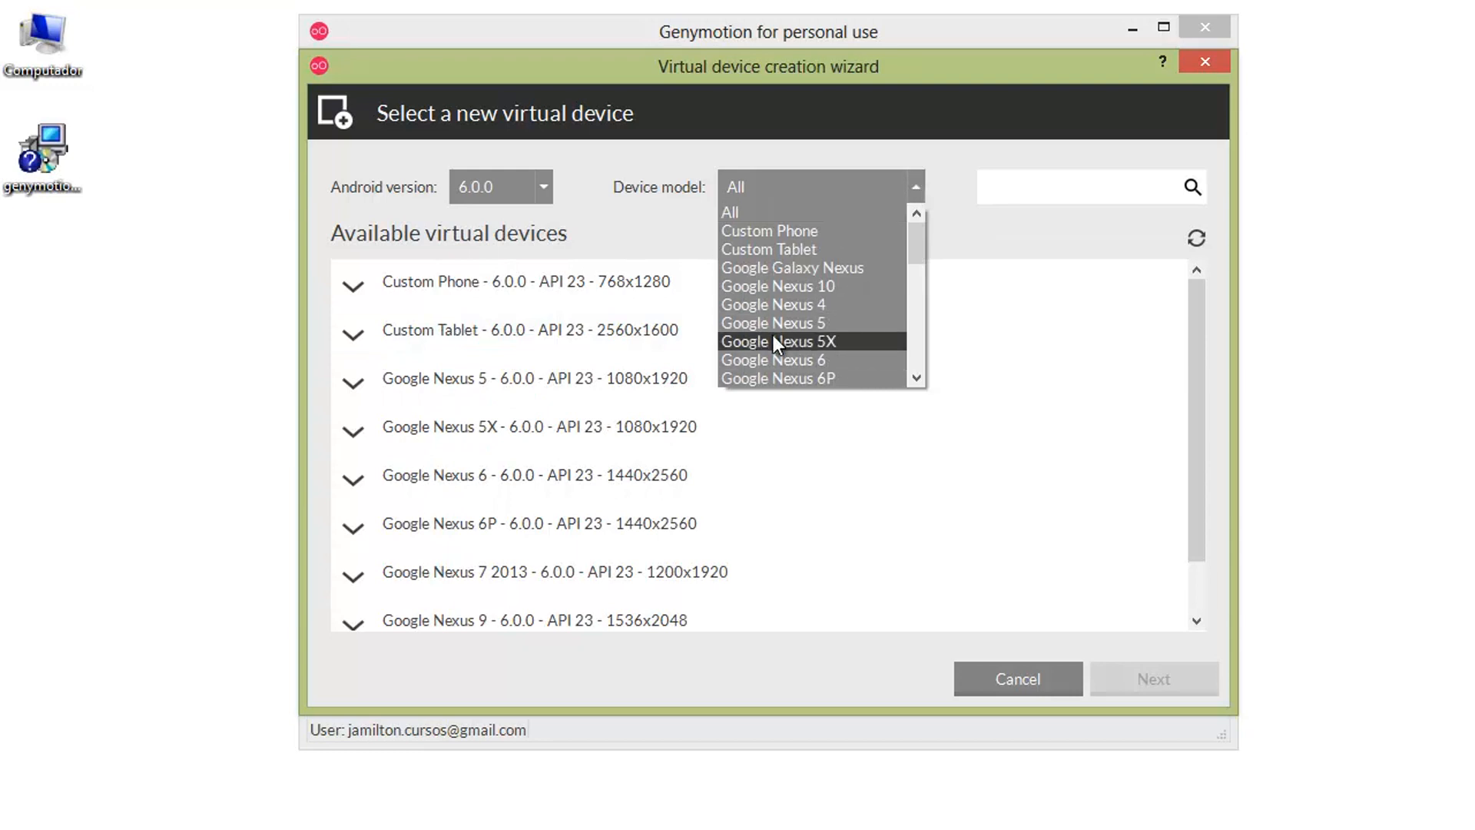
{"action": "left_click", "coordinate": [1079, 188]}
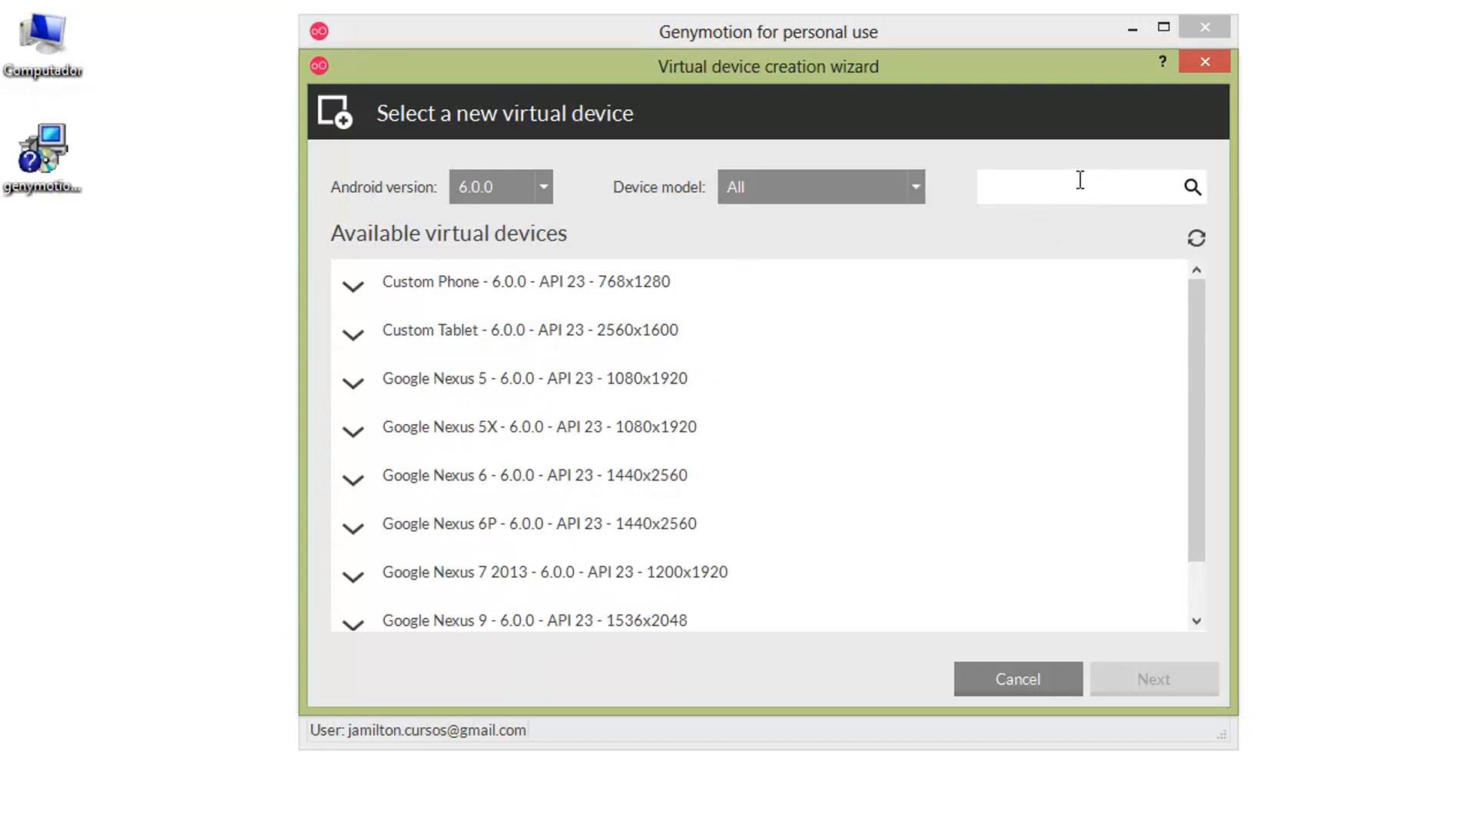
{"action": "type", "text": "nexus"}
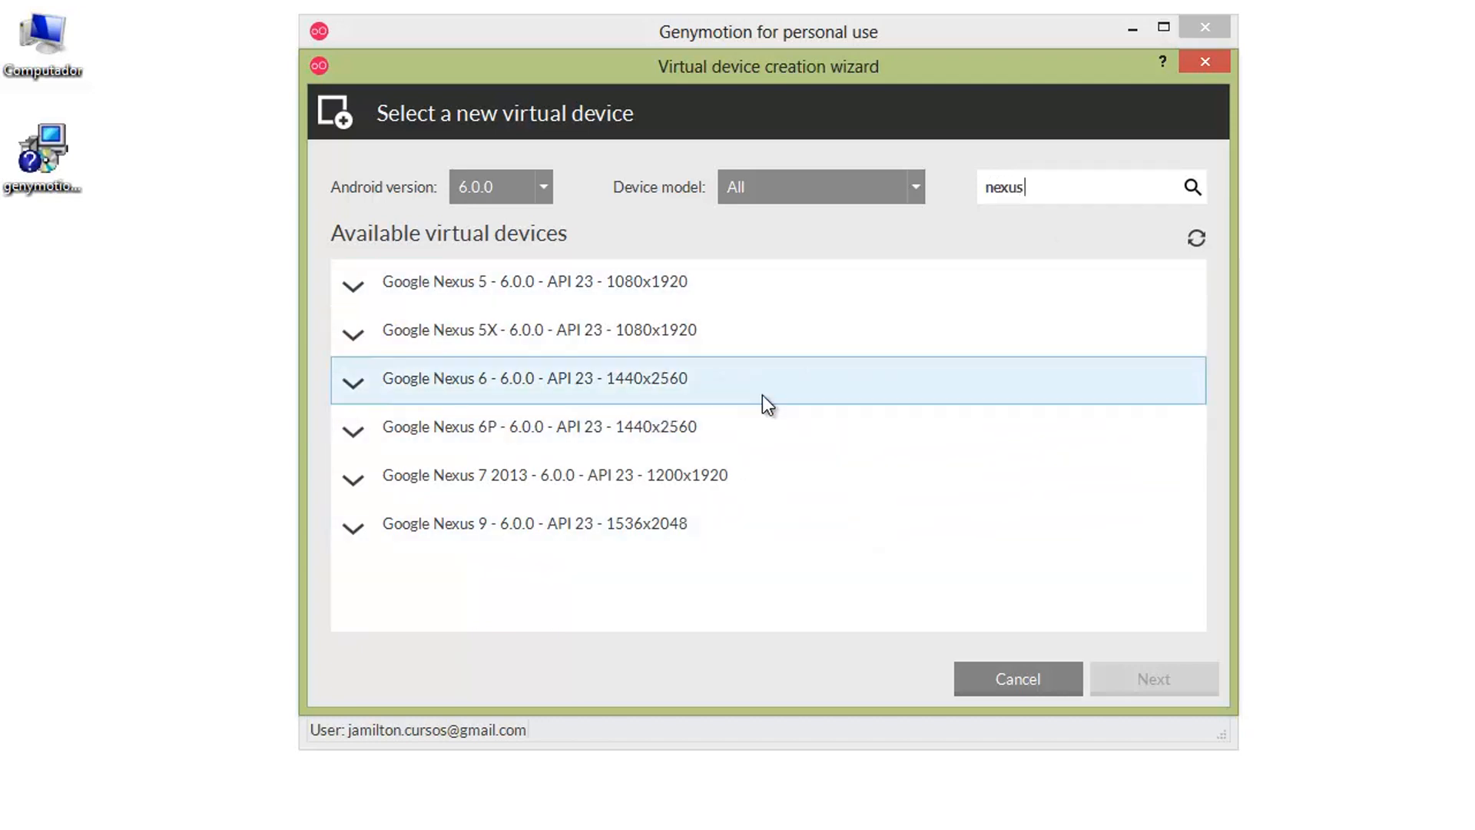
Step: Keep all device models listed and choose Google Nexus 5 - 6.0.0 - API 23 - 1080x1920 as the new virtual device
{"action": "left_click", "coordinate": [911, 184]}
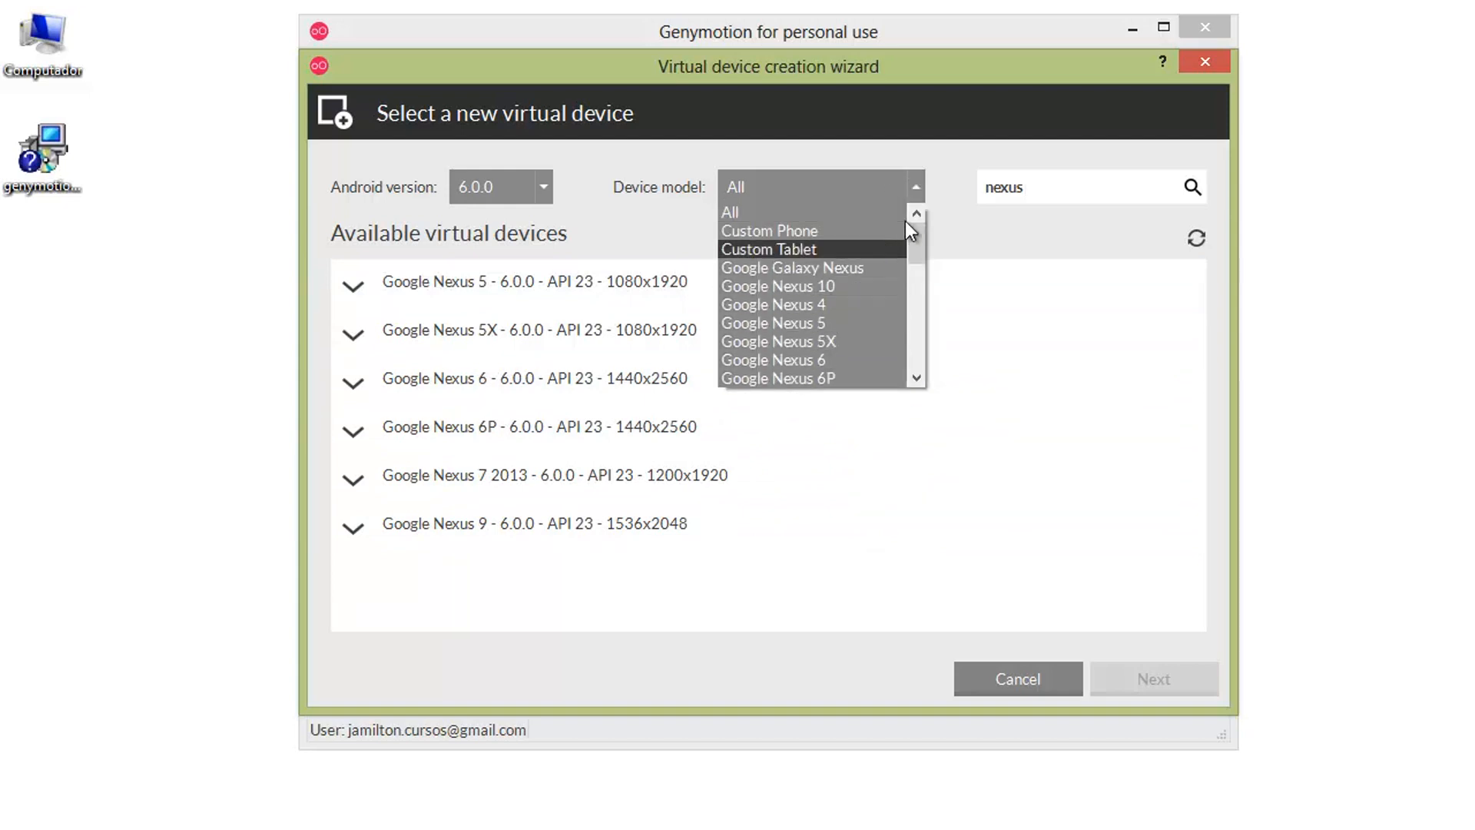
{"action": "left_click", "coordinate": [895, 213]}
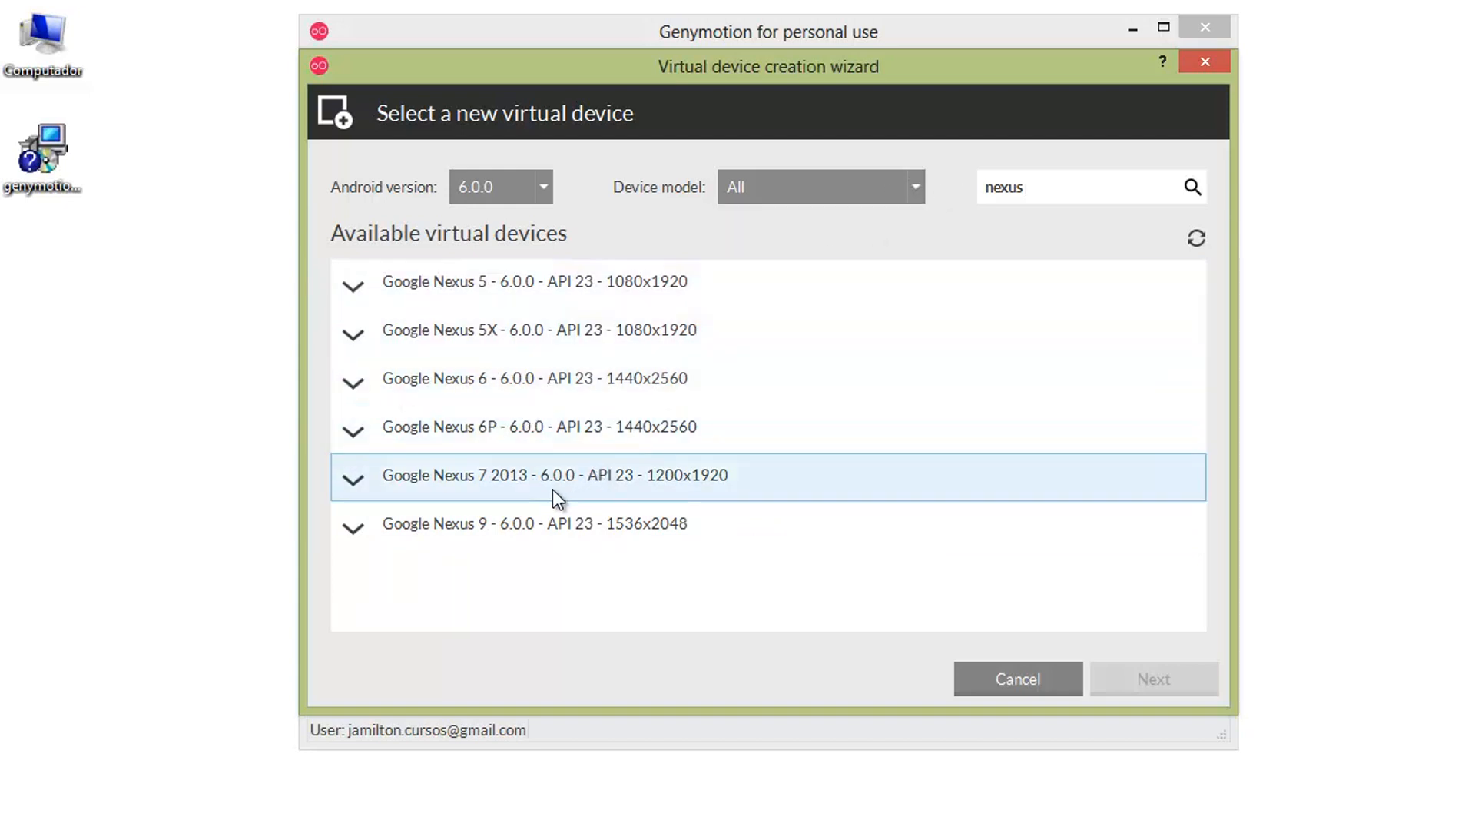
{"action": "left_click", "coordinate": [668, 330]}
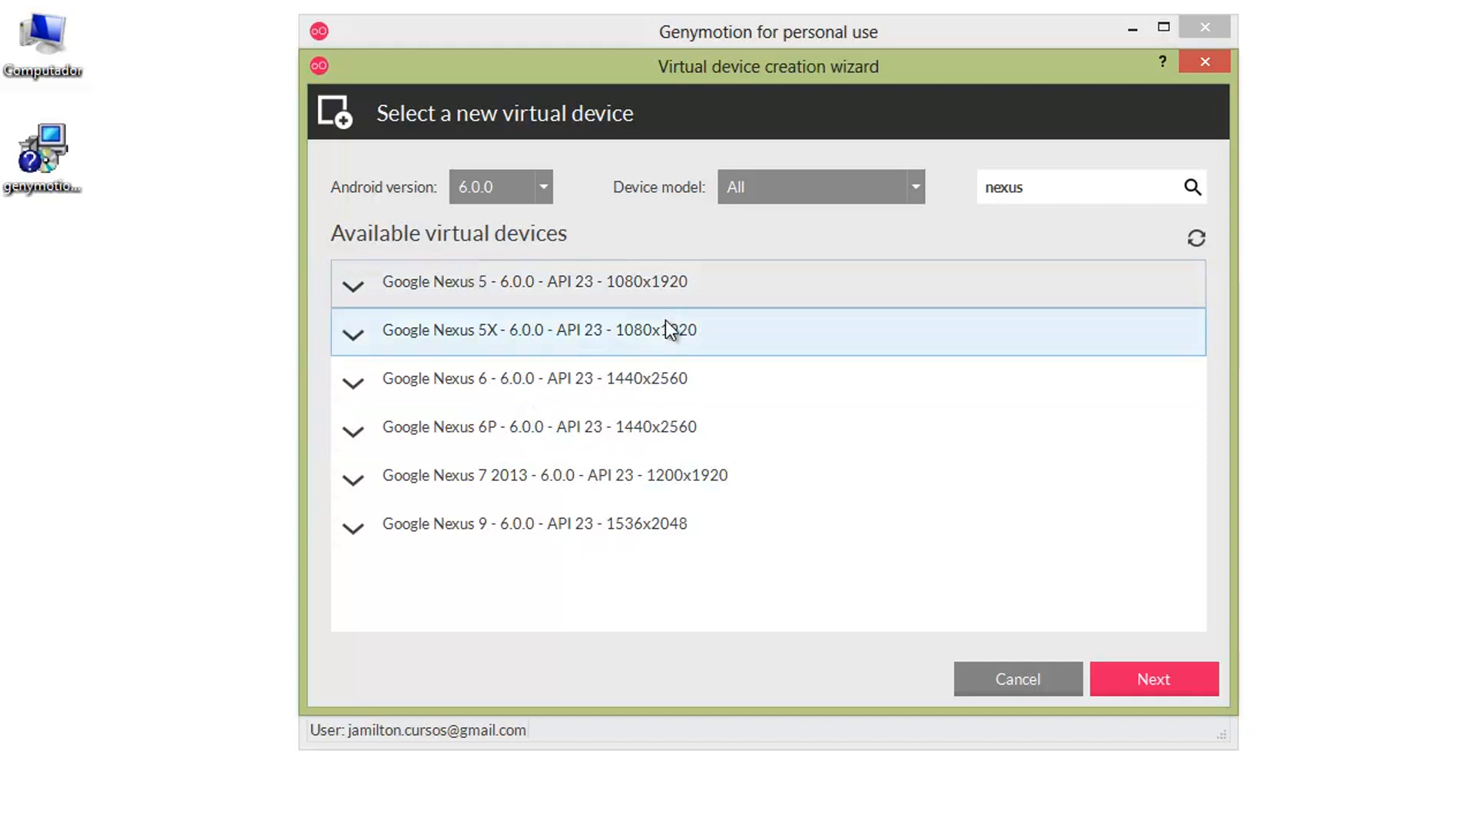
{"action": "left_click", "coordinate": [1151, 679]}
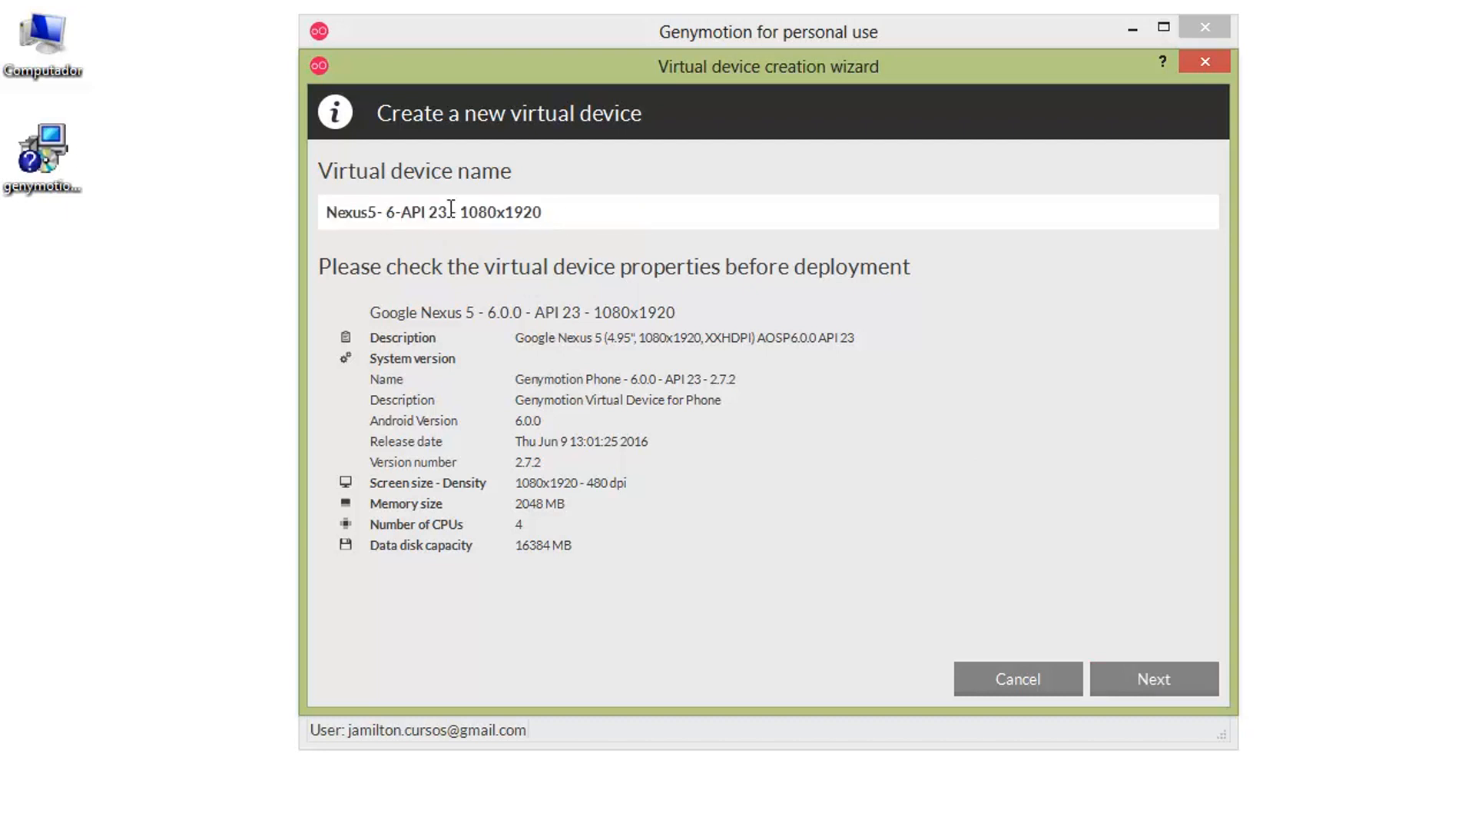
Step: Name the virtual device "Nexus5-6-API 23 - 1080x1920" and complete its deployment
{"action": "left_click", "coordinate": [403, 213]}
{"action": "key", "text": "Left"}
{"action": "key", "text": "Left"}
{"action": "key", "text": "BackSpace"}
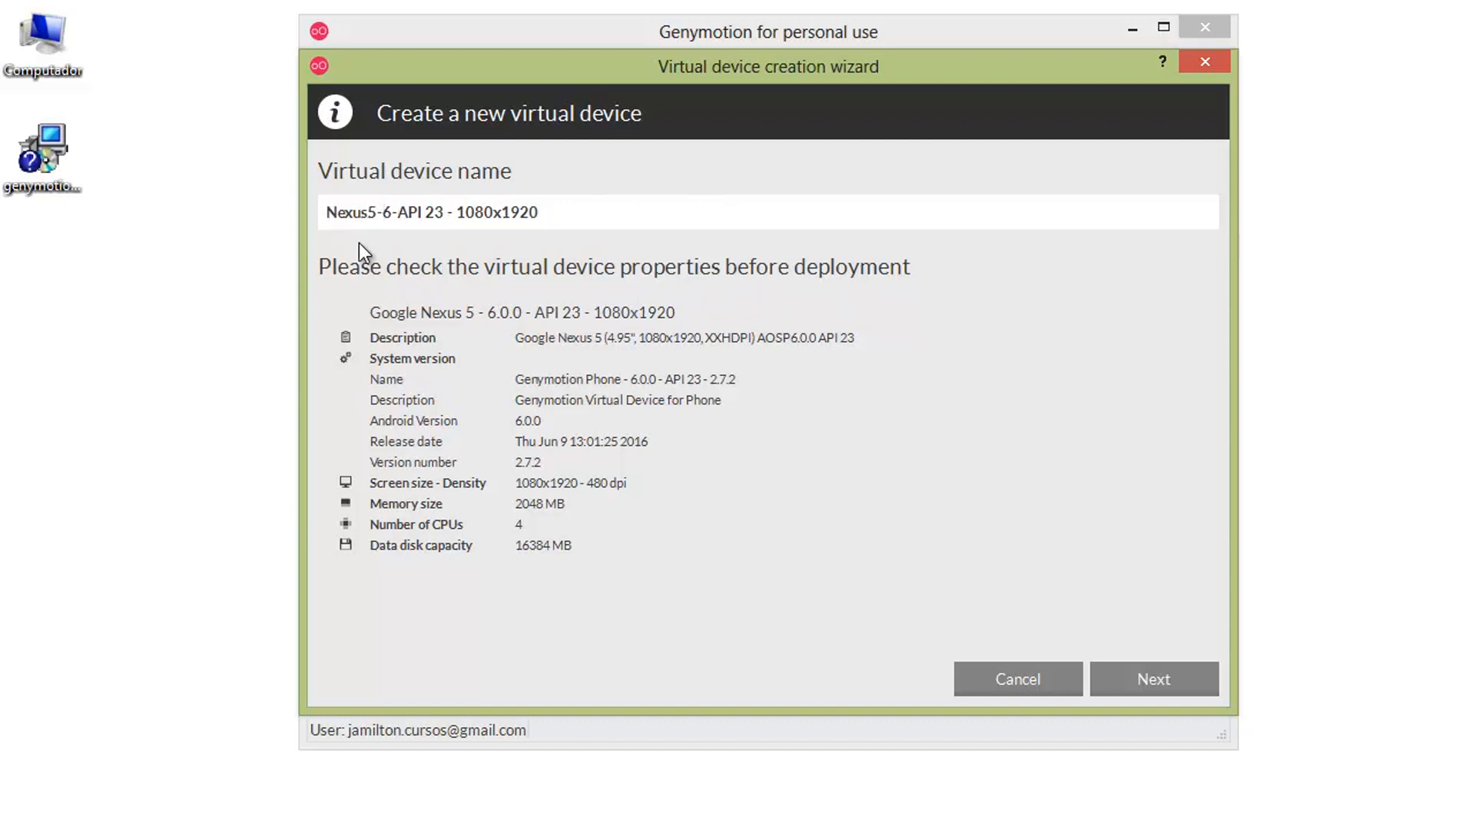
{"action": "left_click_drag", "start_coordinate": [382, 212], "coordinate": [449, 214]}
{"action": "left_click", "coordinate": [394, 213]}
{"action": "left_click", "coordinate": [459, 212]}
{"action": "left_click_drag", "start_coordinate": [459, 213], "coordinate": [606, 213]}
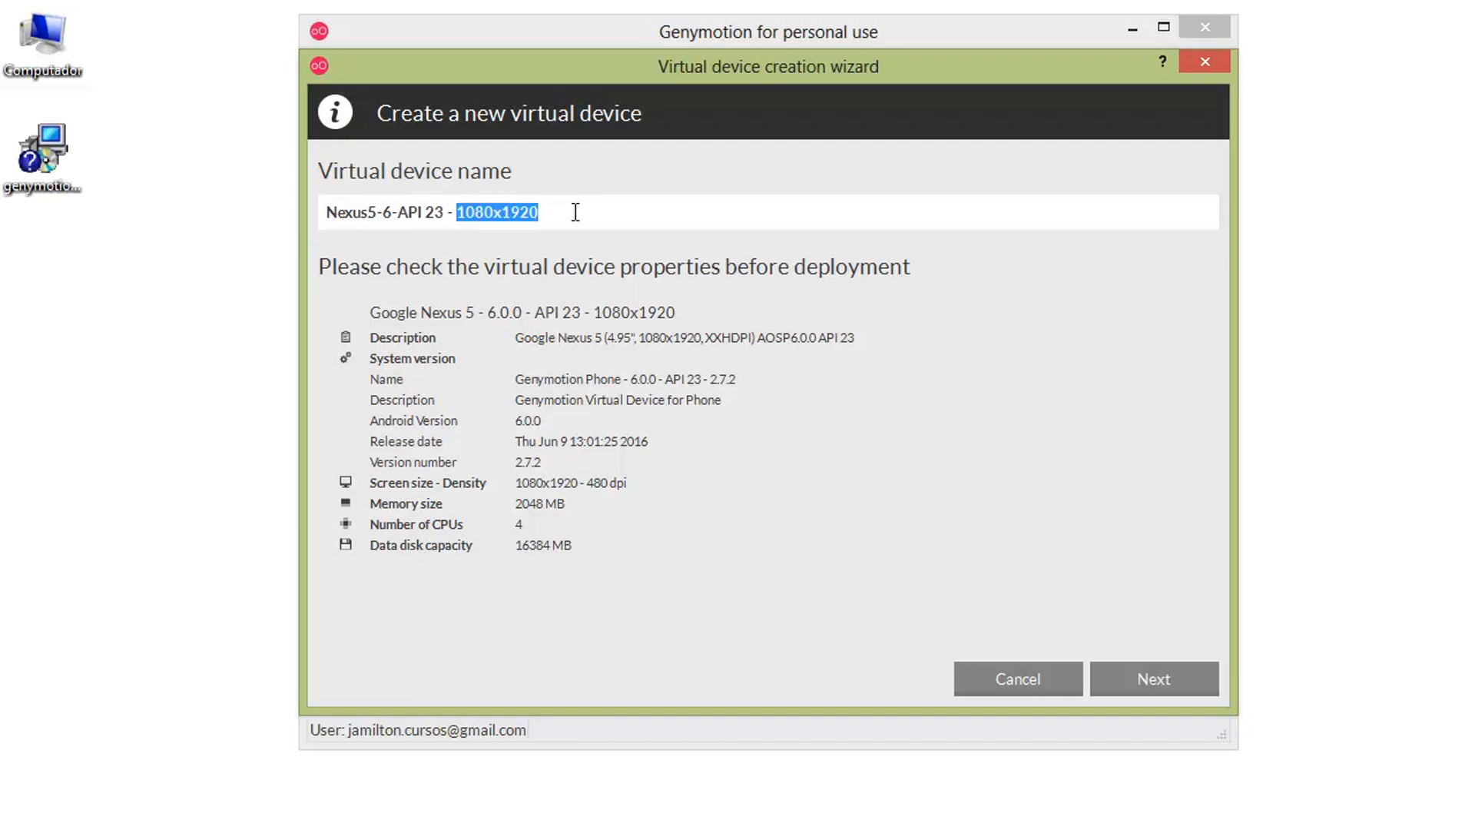
{"action": "left_click", "coordinate": [575, 212]}
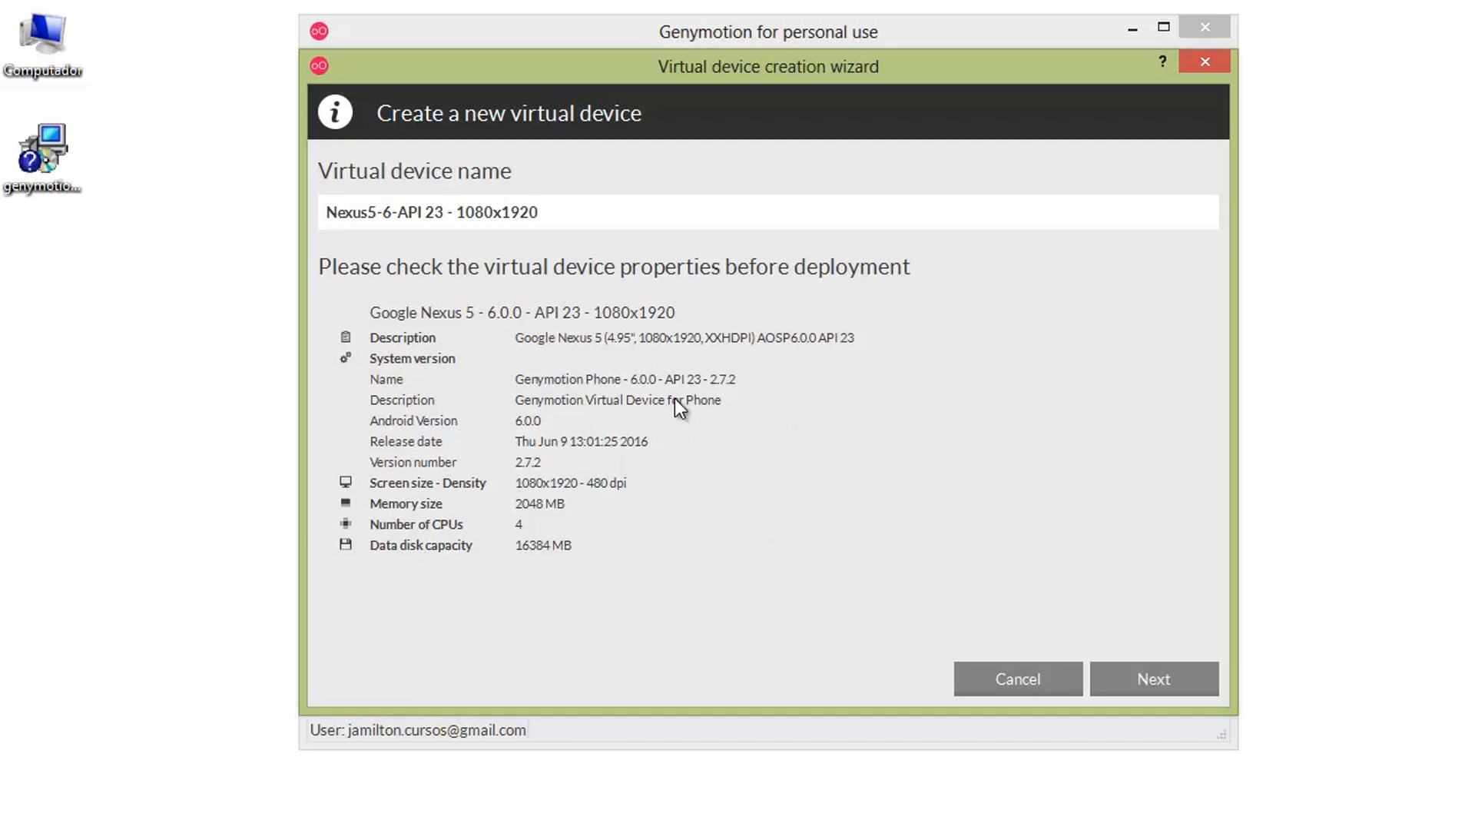
{"action": "left_click", "coordinate": [1145, 677]}
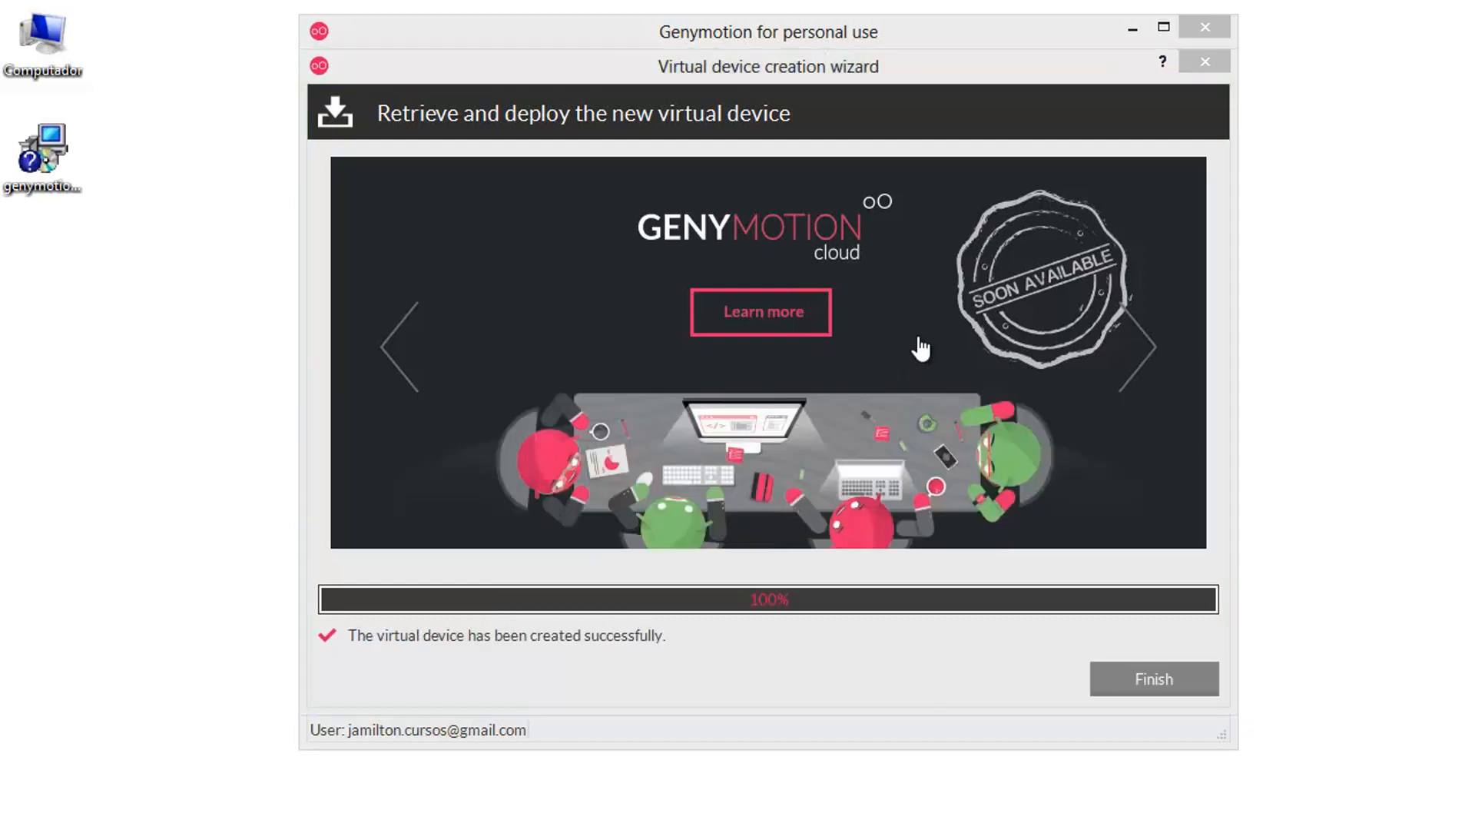
{"action": "left_click", "coordinate": [1156, 676]}
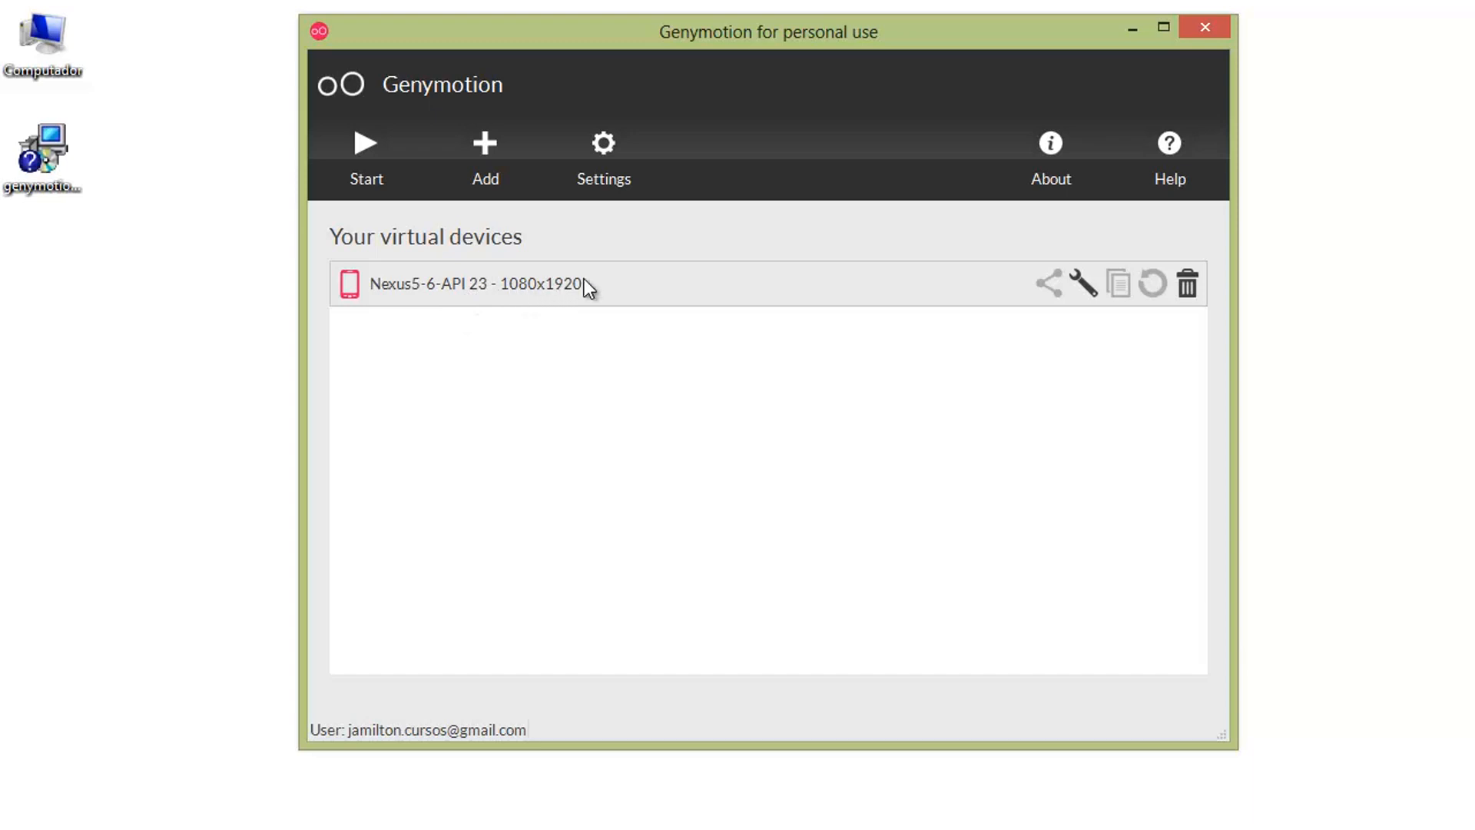
Step: Look through the available virtual devices for Android 5.1.0 and close the creation wizard without adding one
{"action": "left_click", "coordinate": [366, 158]}
{"action": "left_click", "coordinate": [490, 158]}
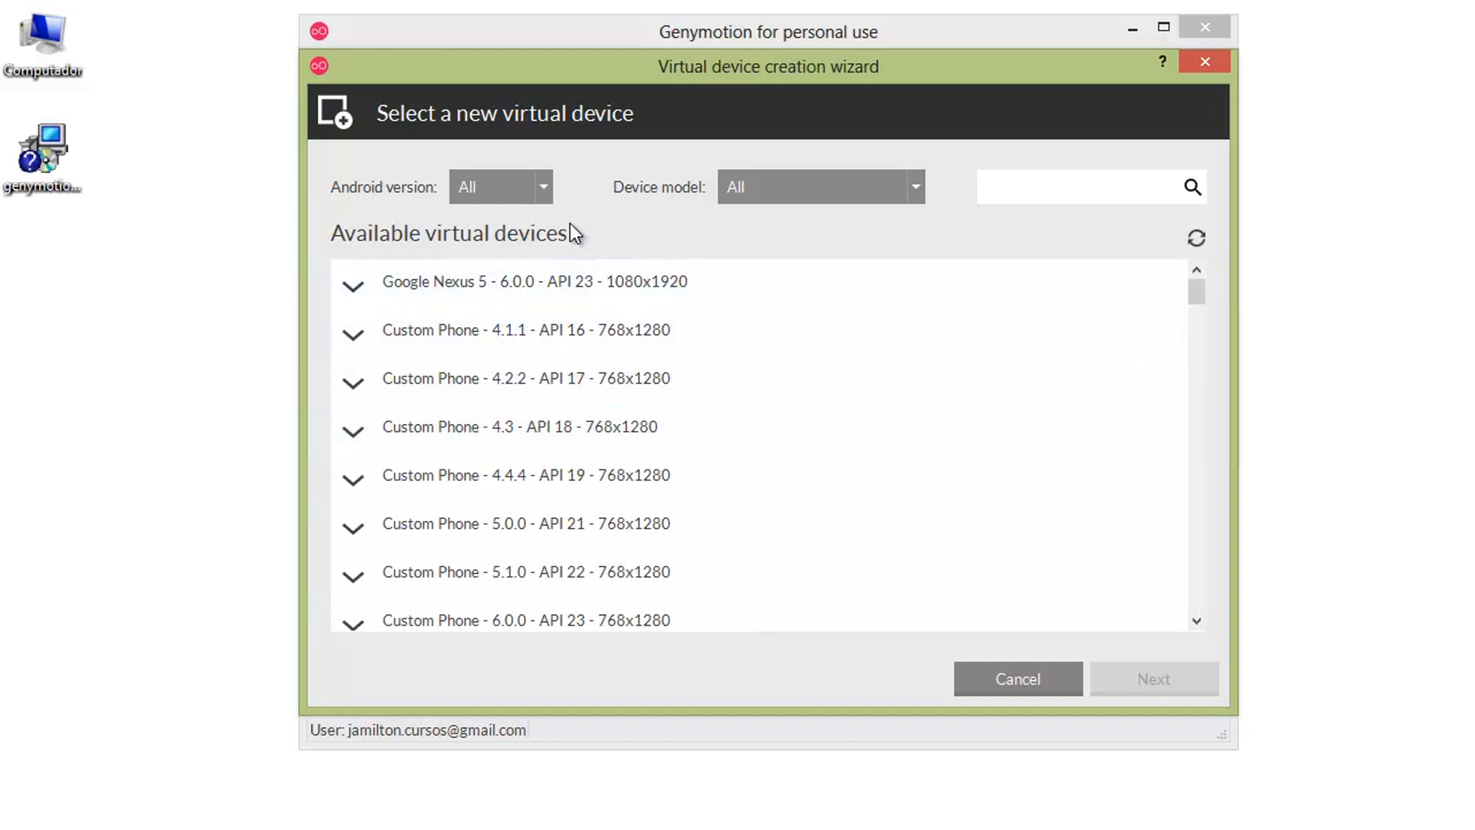
{"action": "left_click", "coordinate": [544, 186]}
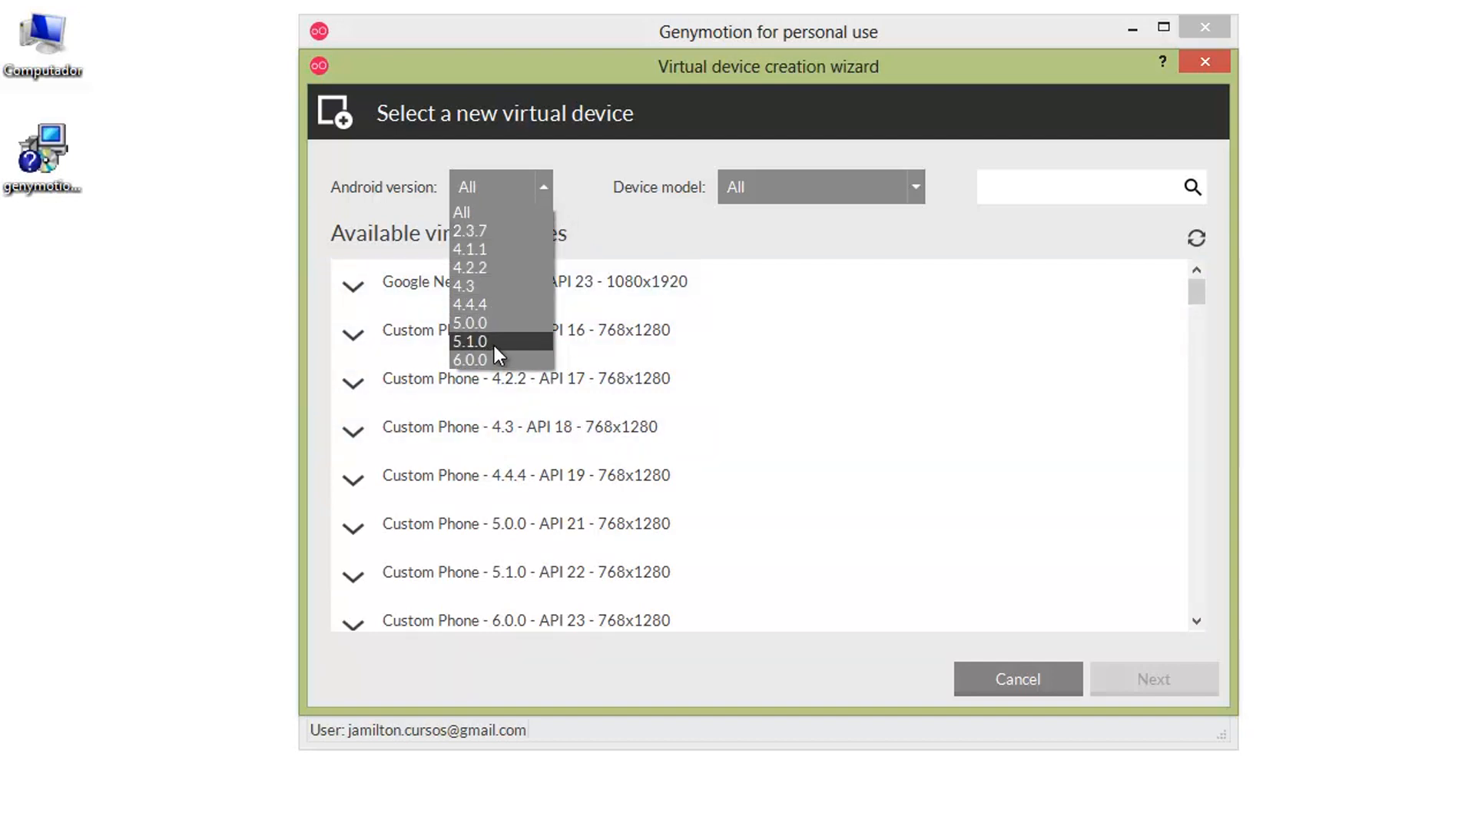
{"action": "left_click", "coordinate": [495, 342]}
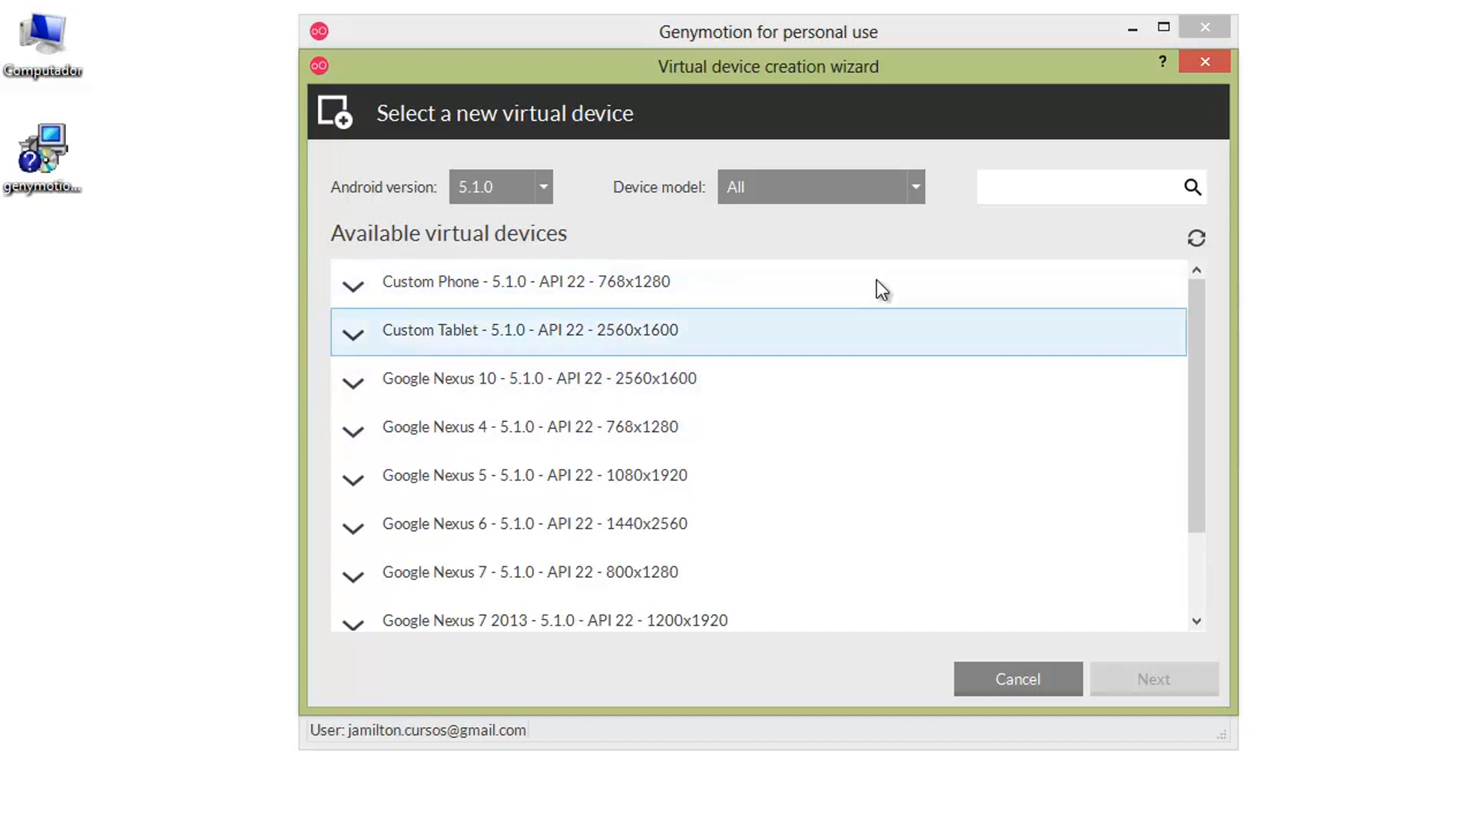
{"action": "left_click", "coordinate": [1205, 62]}
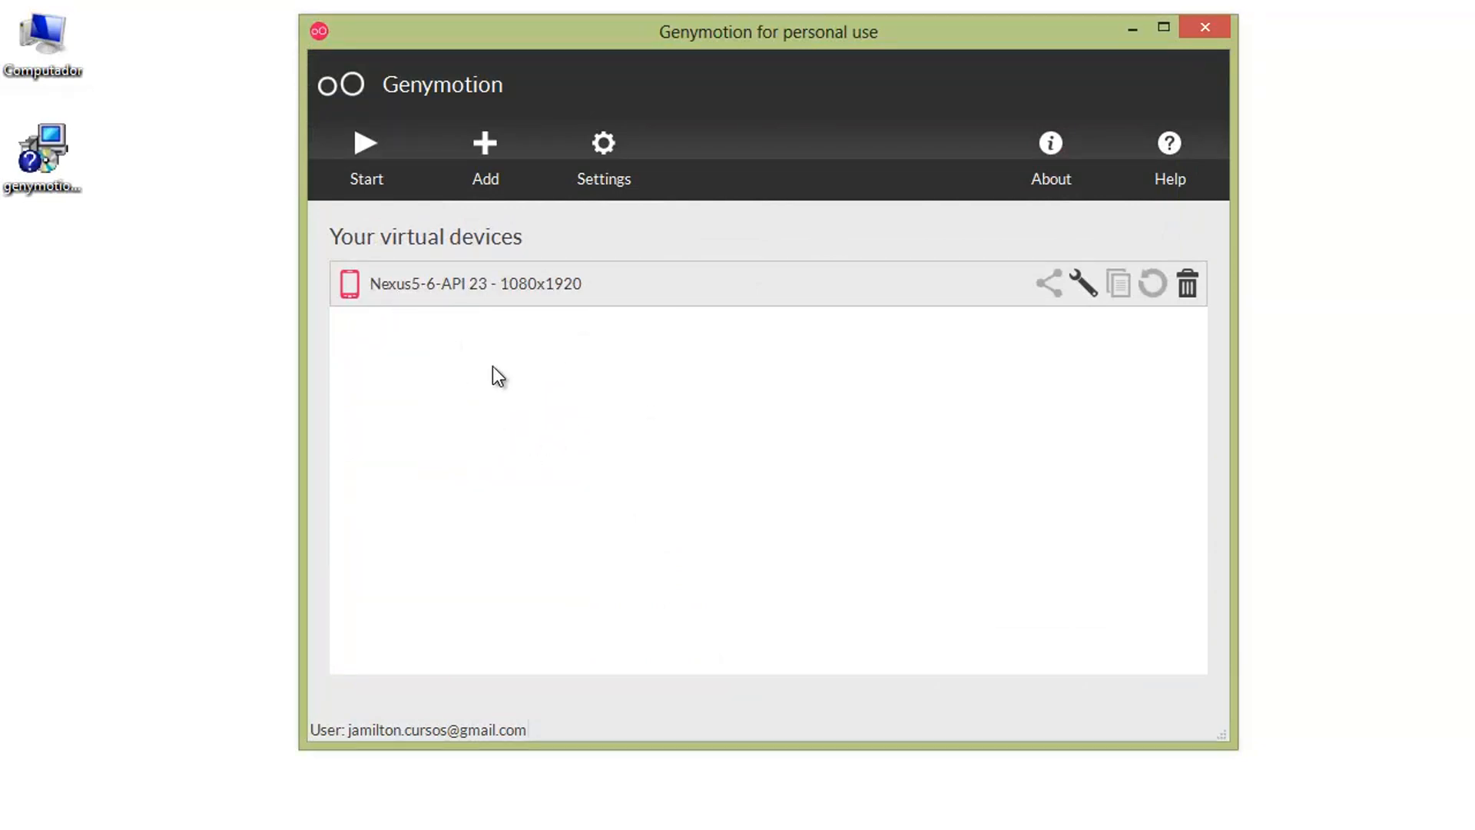
{"action": "left_click", "coordinate": [490, 152]}
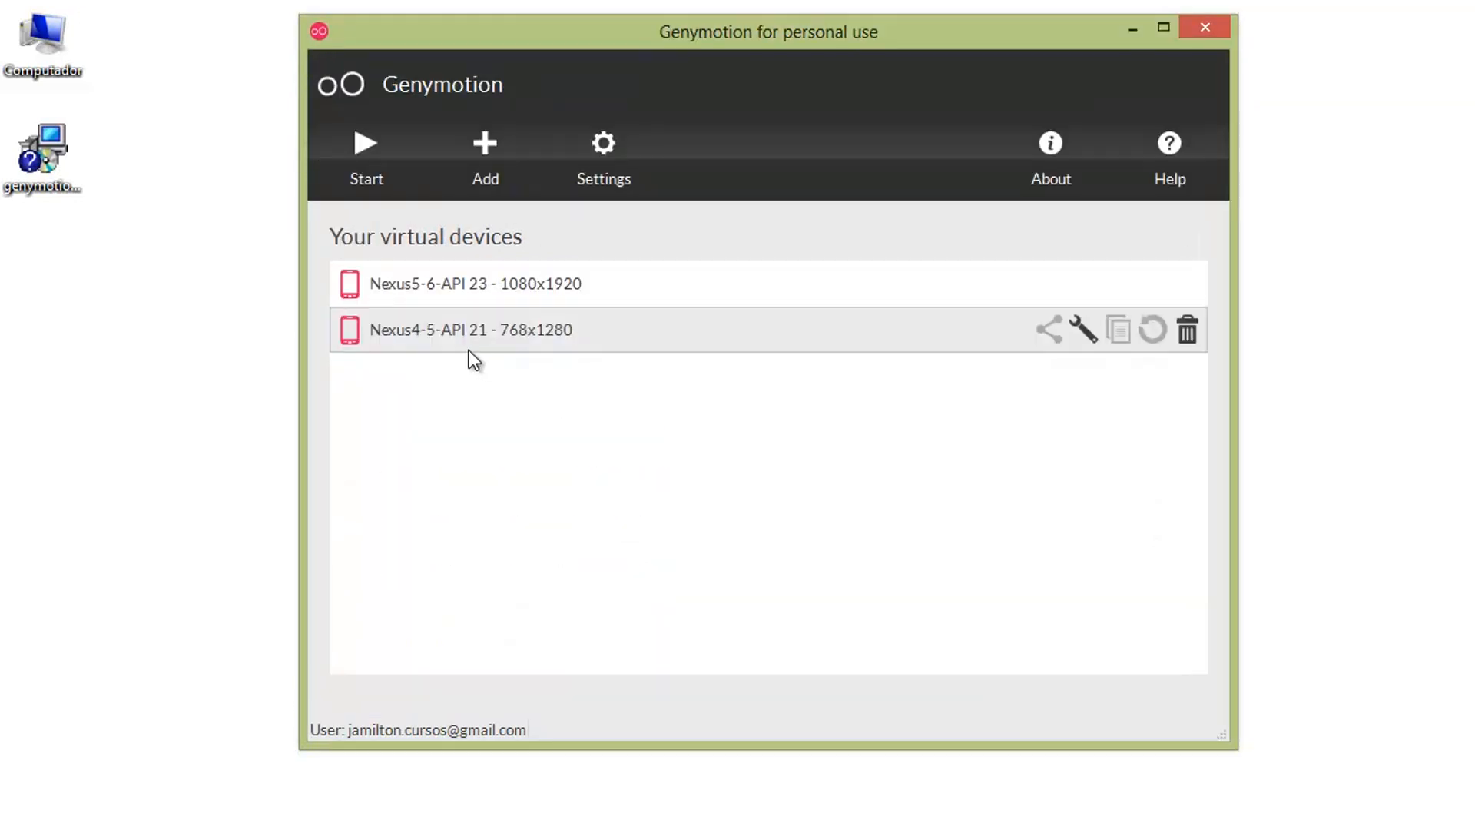
{"action": "left_click", "coordinate": [450, 284]}
{"action": "left_click", "coordinate": [449, 320]}
{"action": "left_click", "coordinate": [460, 294]}
{"action": "left_click", "coordinate": [450, 318]}
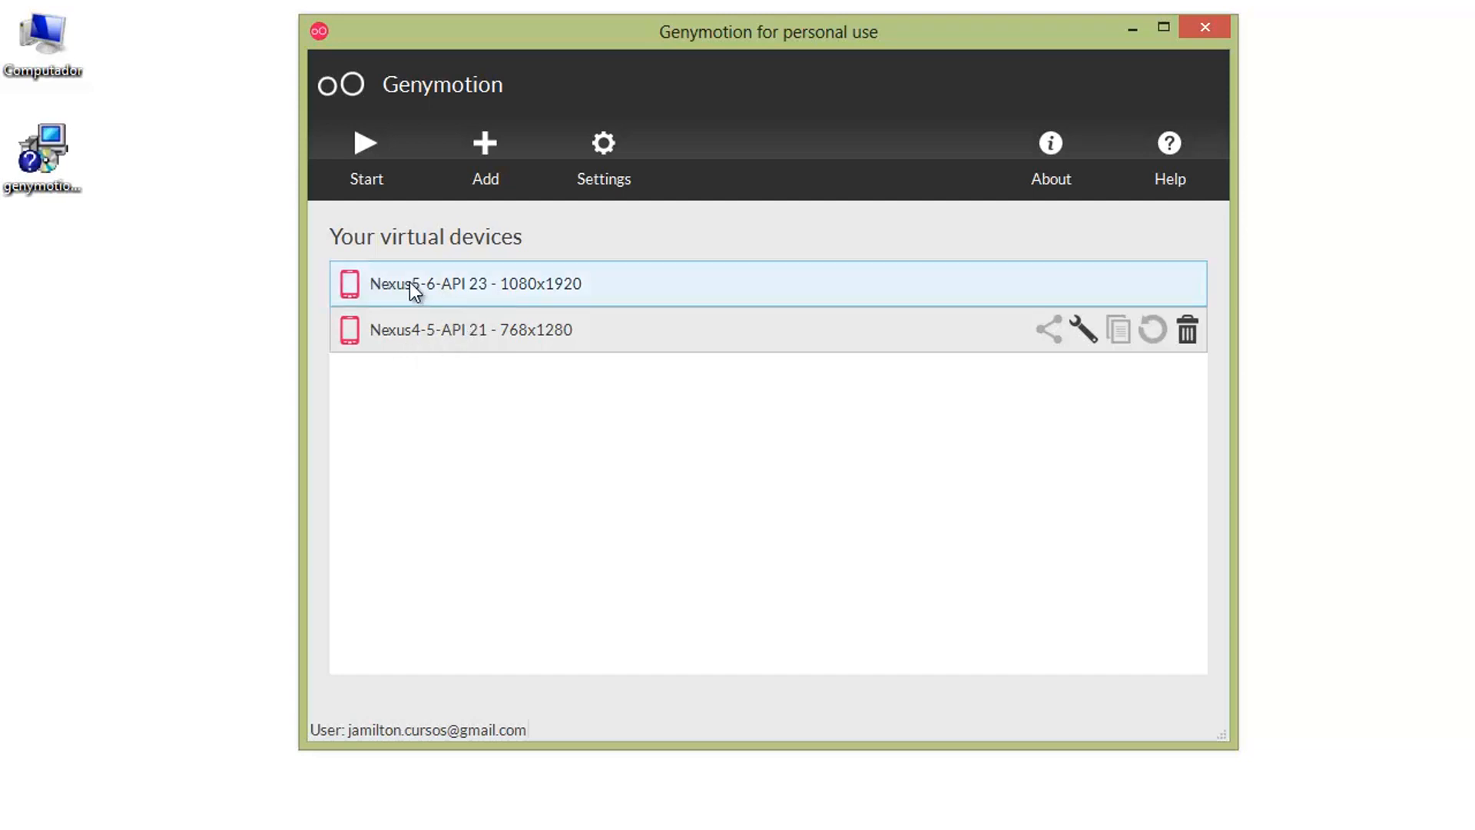
{"action": "left_click", "coordinate": [444, 289]}
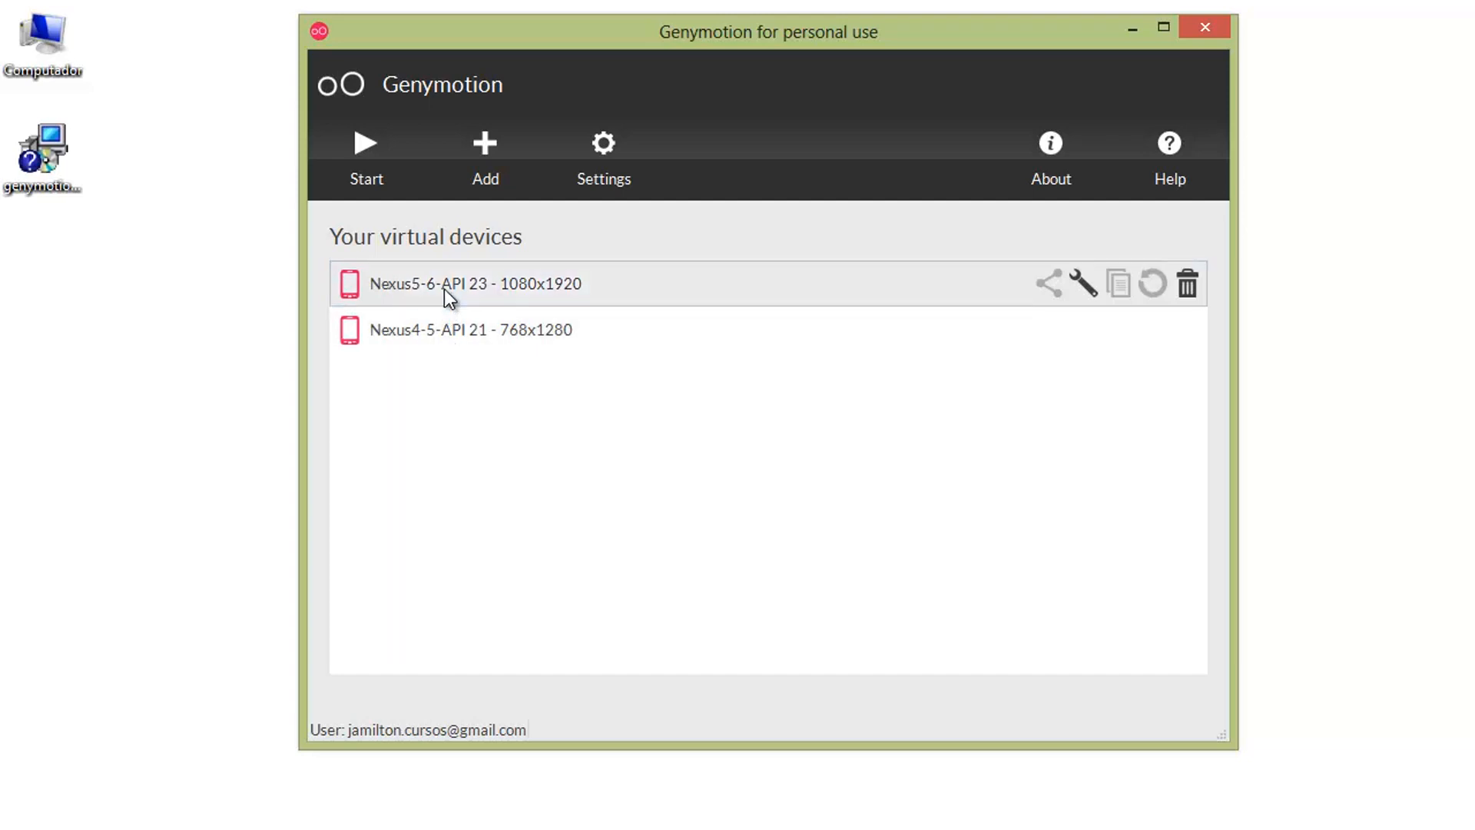
{"action": "left_click", "coordinate": [413, 331]}
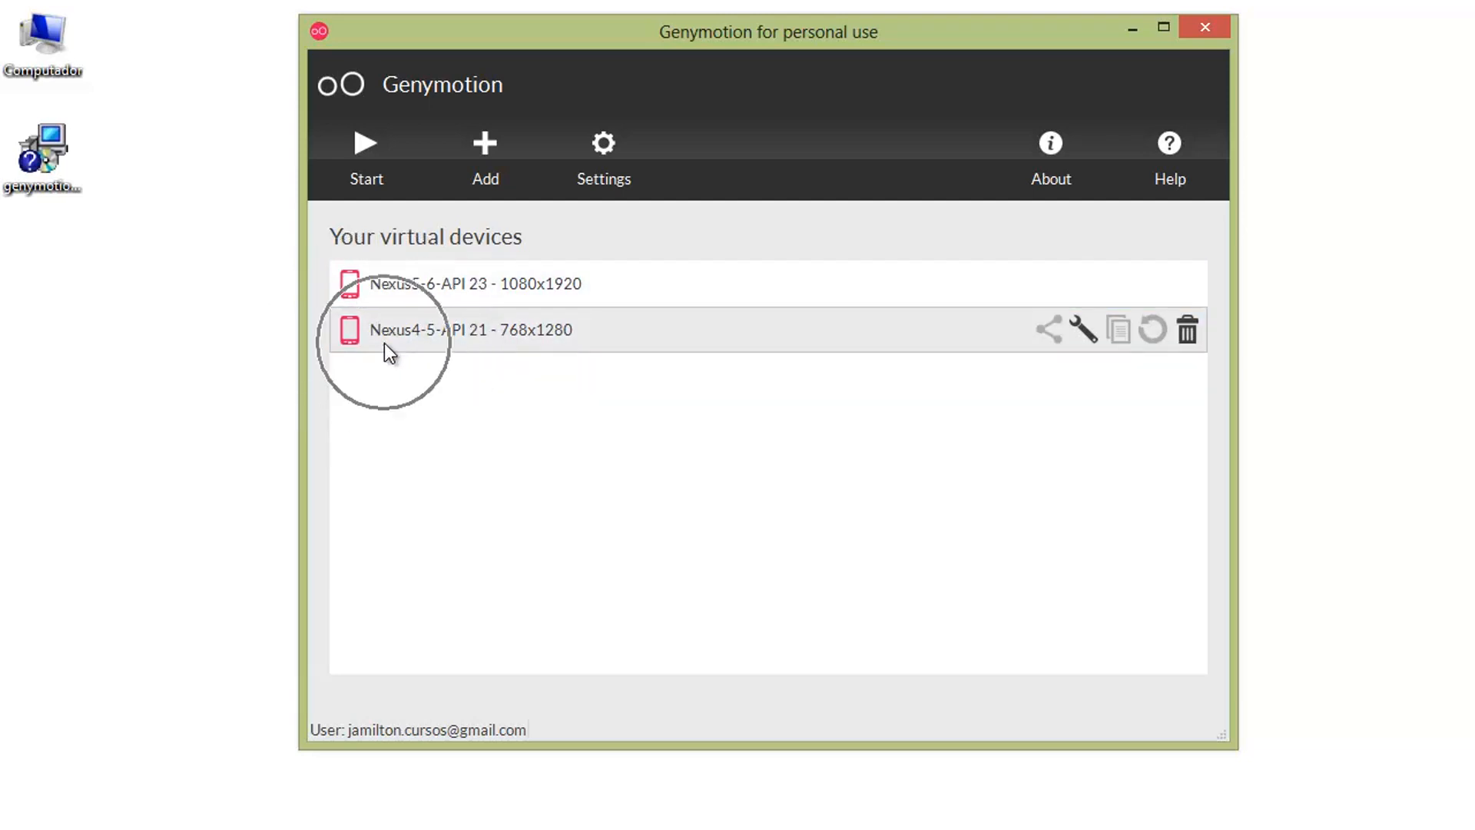
Step: Start the Nexus5-6-API 23 - 1080x1920 virtual device and shift its window slightly sideways
{"action": "left_click", "coordinate": [405, 285]}
{"action": "left_click", "coordinate": [407, 284]}
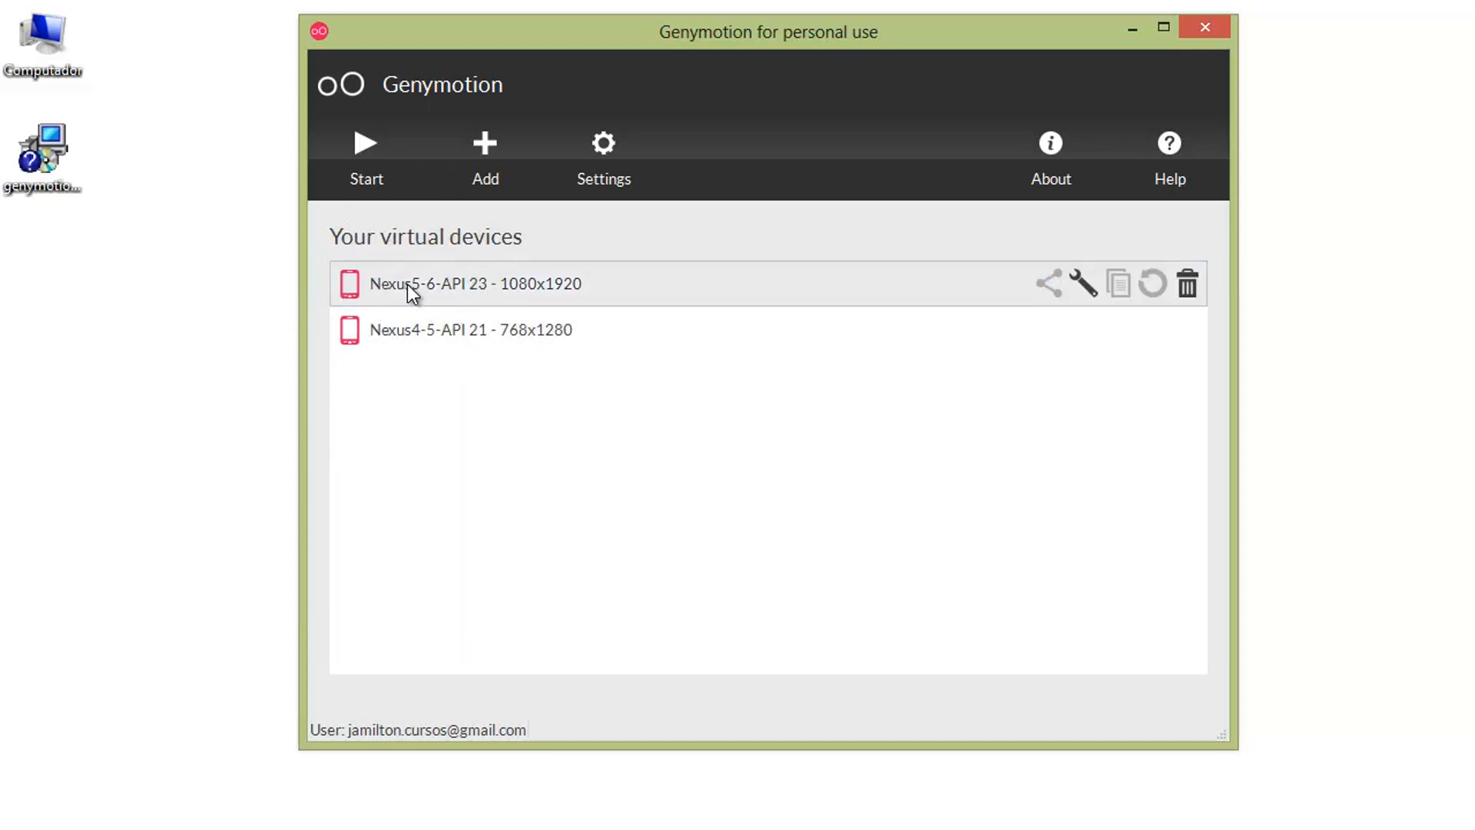
{"action": "left_click", "coordinate": [372, 136]}
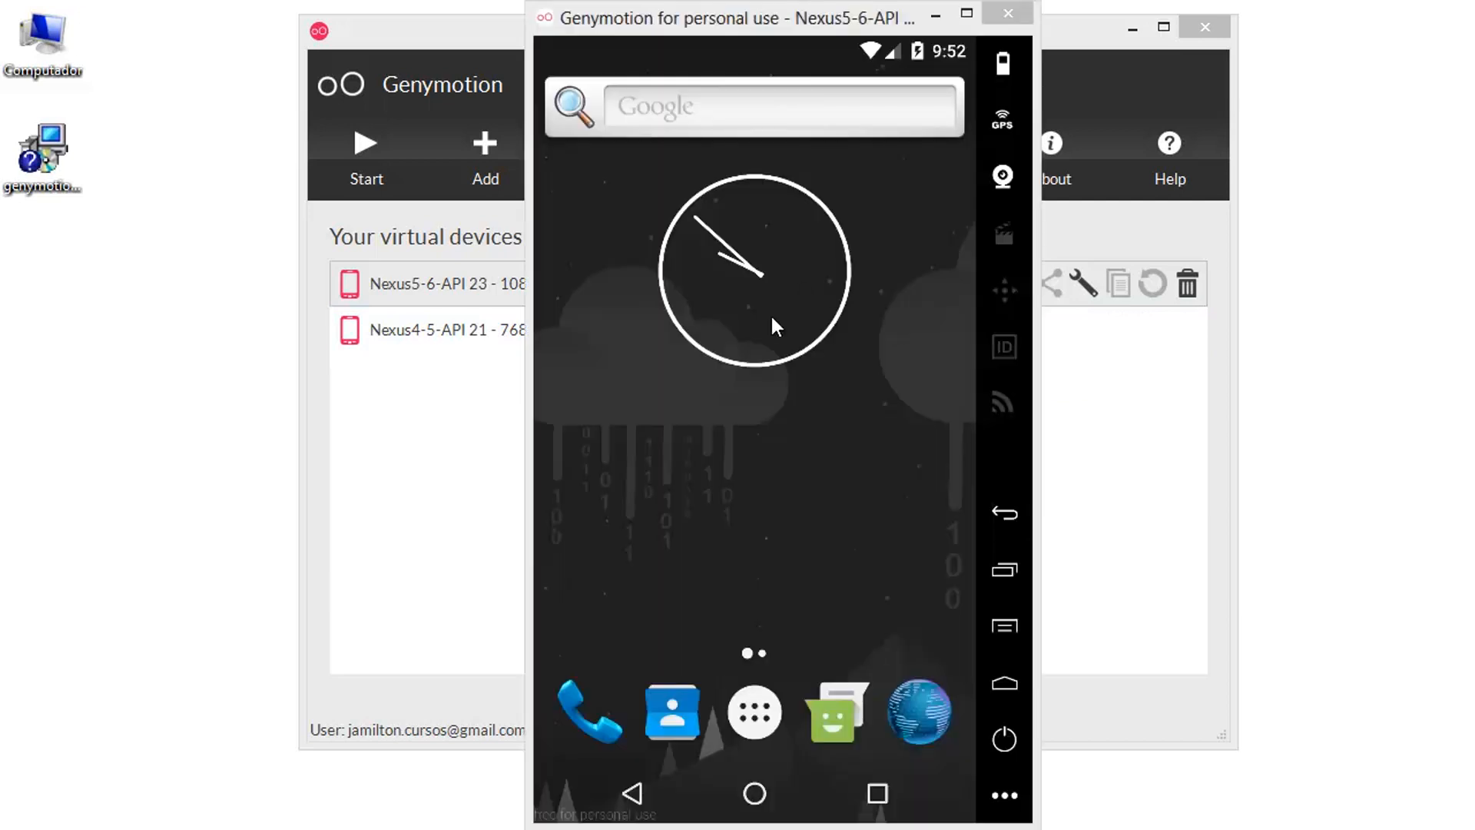
{"action": "left_click_drag", "start_coordinate": [654, 14], "coordinate": [666, 13]}
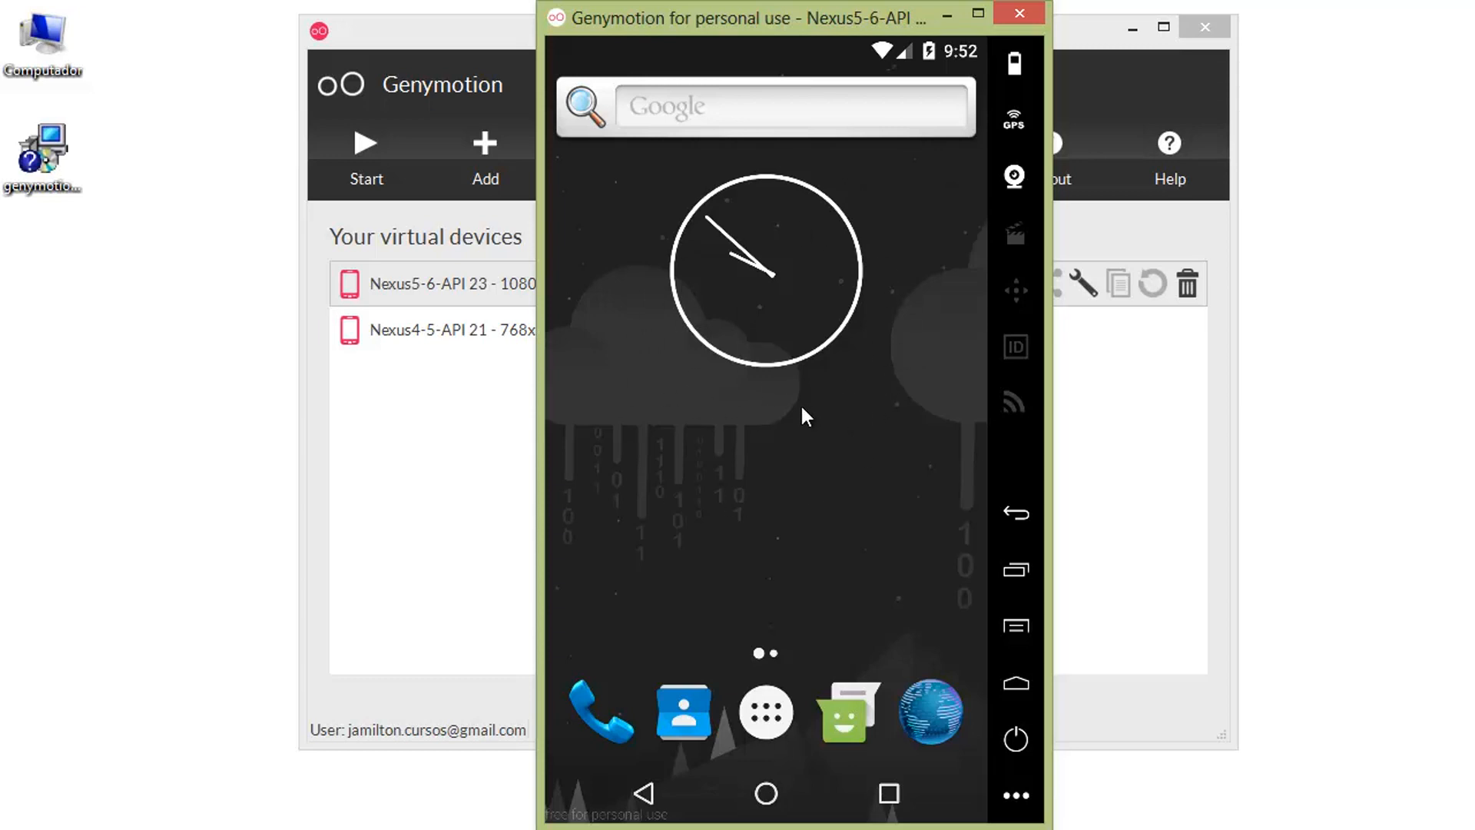
Step: Minimize the Genymotion windows and open Oracle VM VirtualBox Manager through the system's application search for "virtual"
{"action": "left_click", "coordinate": [1042, 15]}
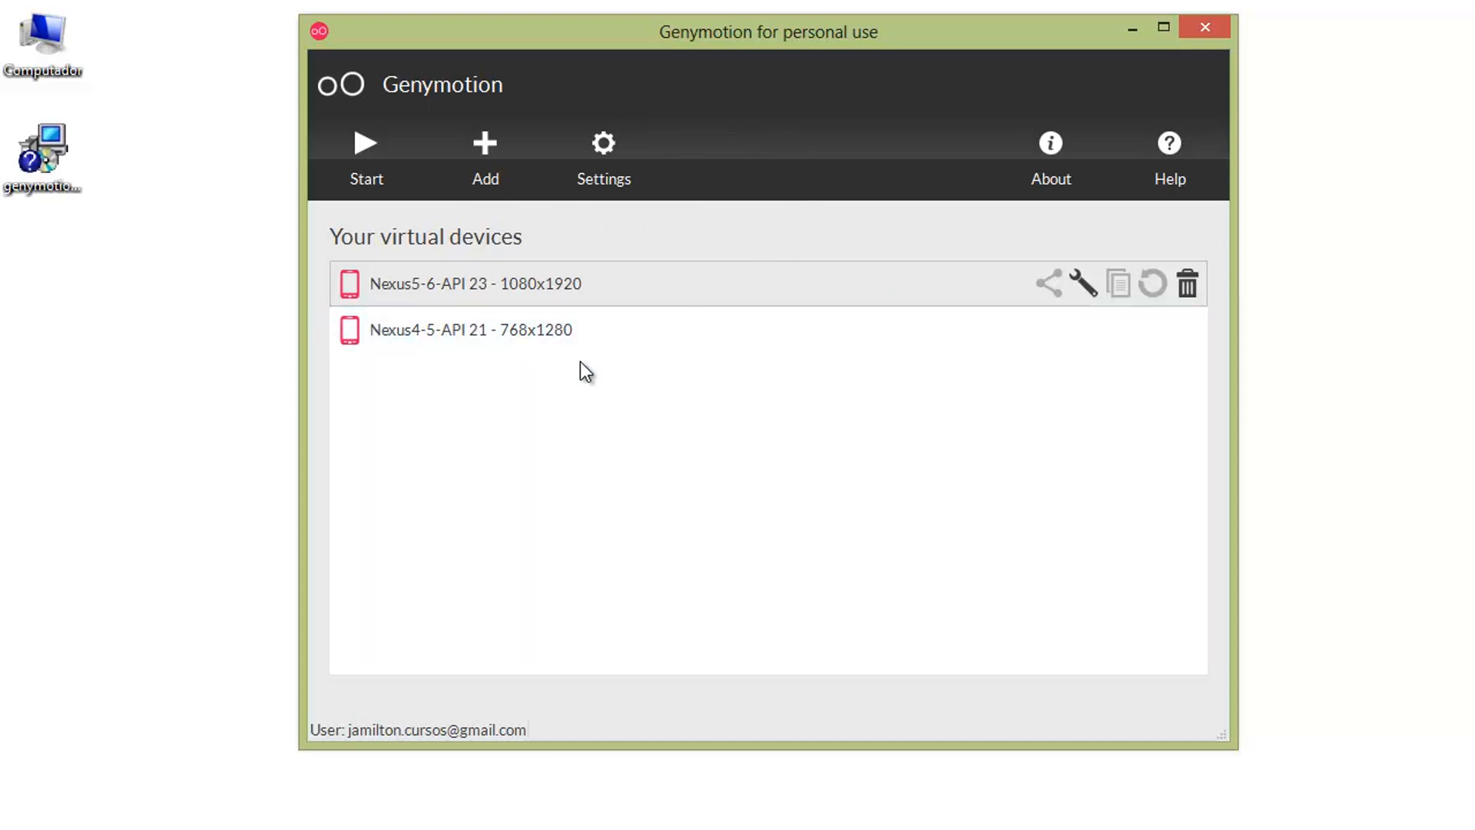
{"action": "left_click", "coordinate": [1139, 29]}
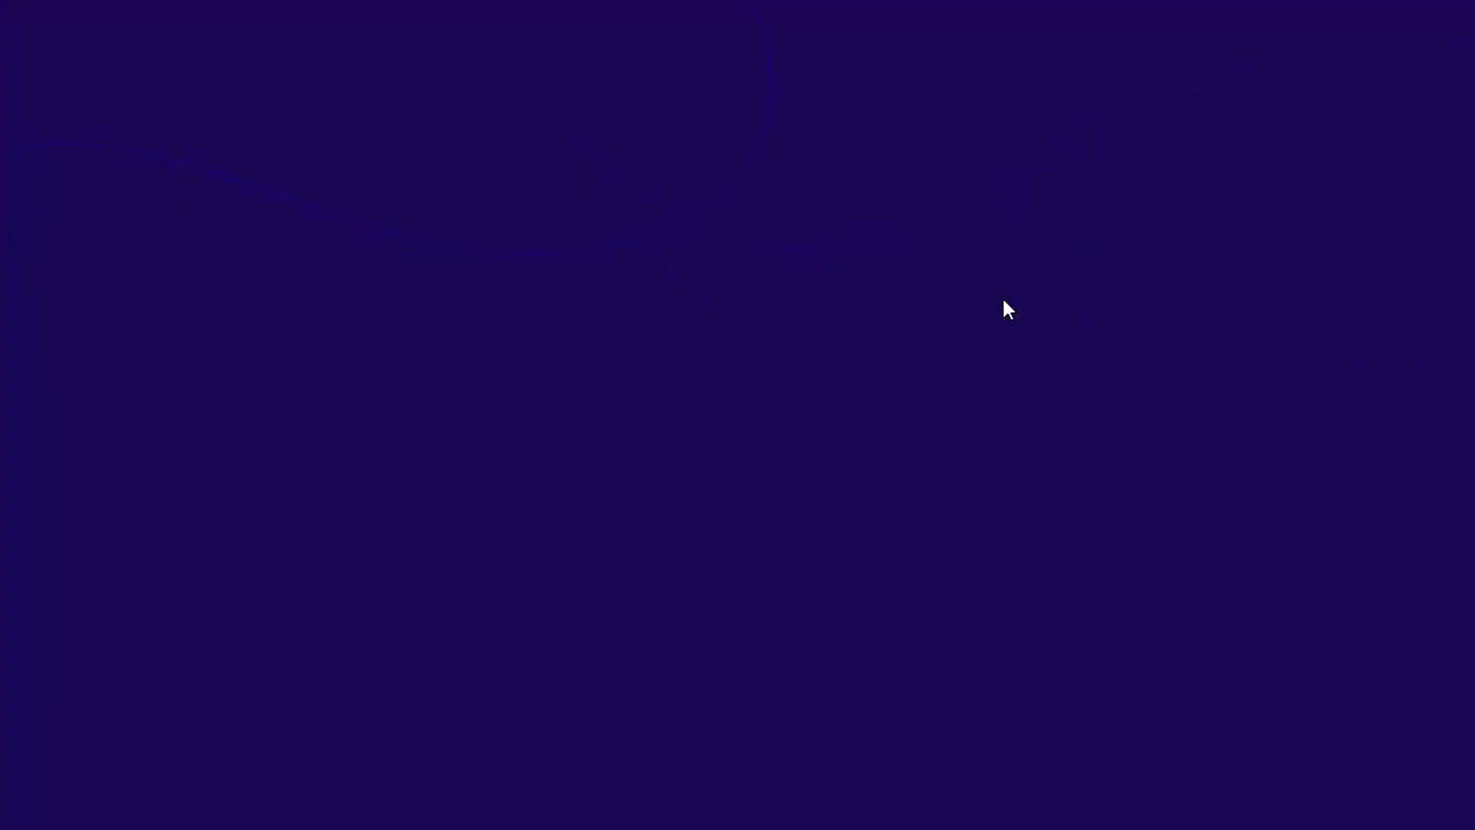
{"action": "type", "text": "virtual"}
{"action": "key", "text": "Return"}
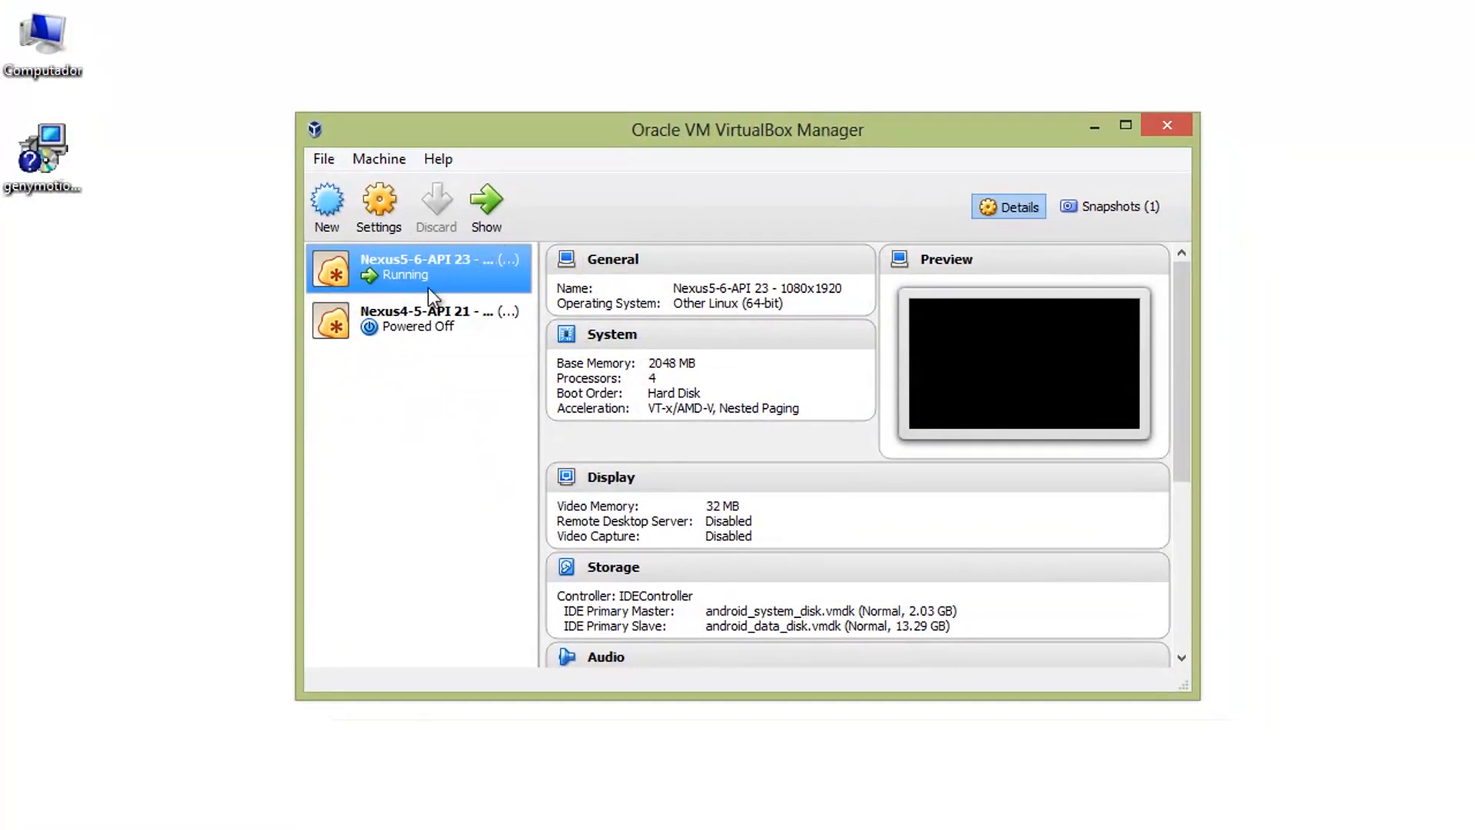
Step: Examine the details and power state of the Nexus5 and Nexus4 virtual machines in VirtualBox
{"action": "left_click", "coordinate": [422, 317]}
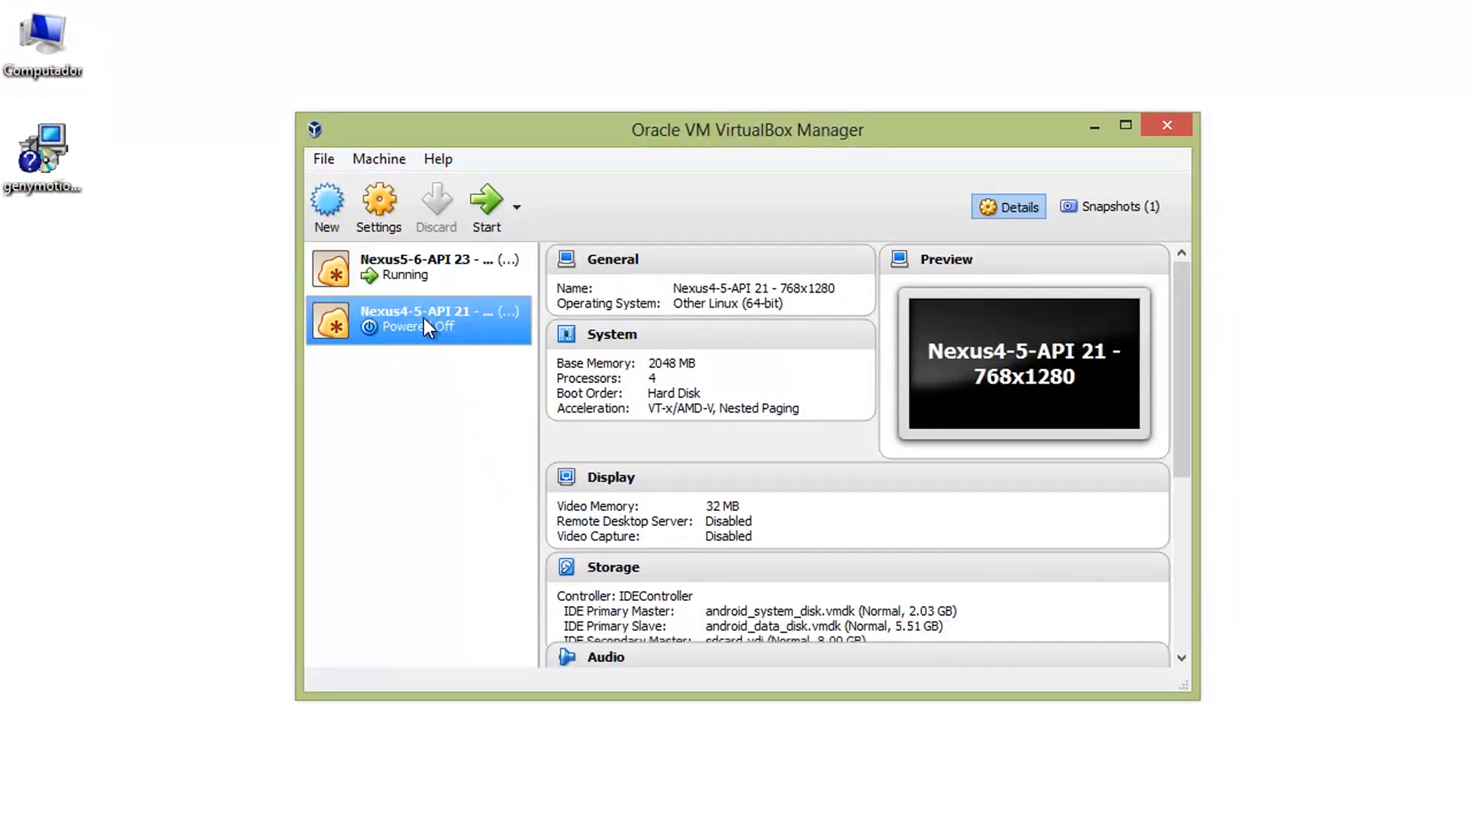
{"action": "left_click", "coordinate": [432, 275]}
{"action": "left_click", "coordinate": [431, 322]}
{"action": "left_click", "coordinate": [438, 283]}
{"action": "left_click", "coordinate": [446, 309]}
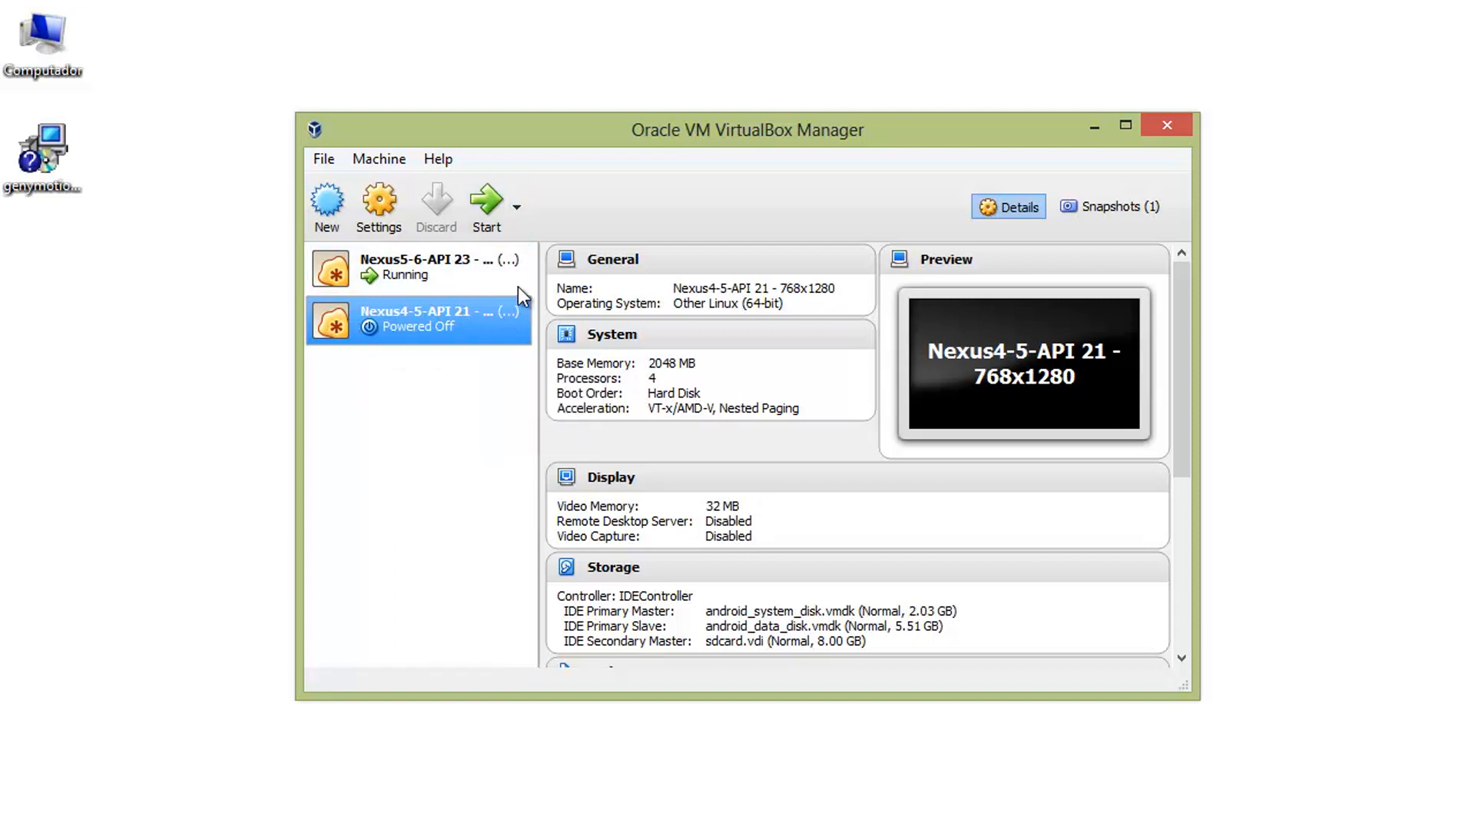
{"action": "right_click", "coordinate": [404, 321]}
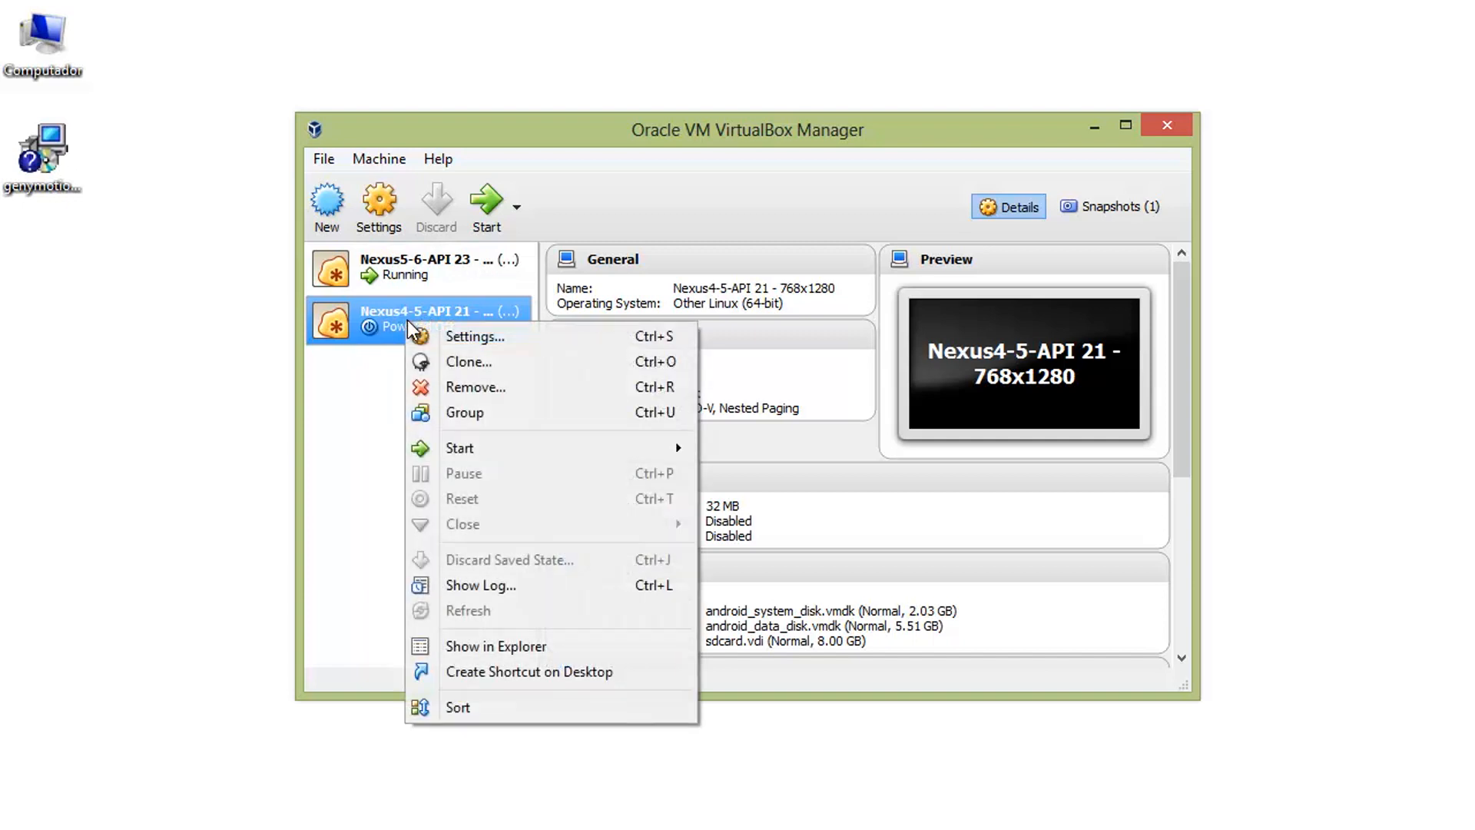
{"action": "left_click", "coordinate": [464, 388]}
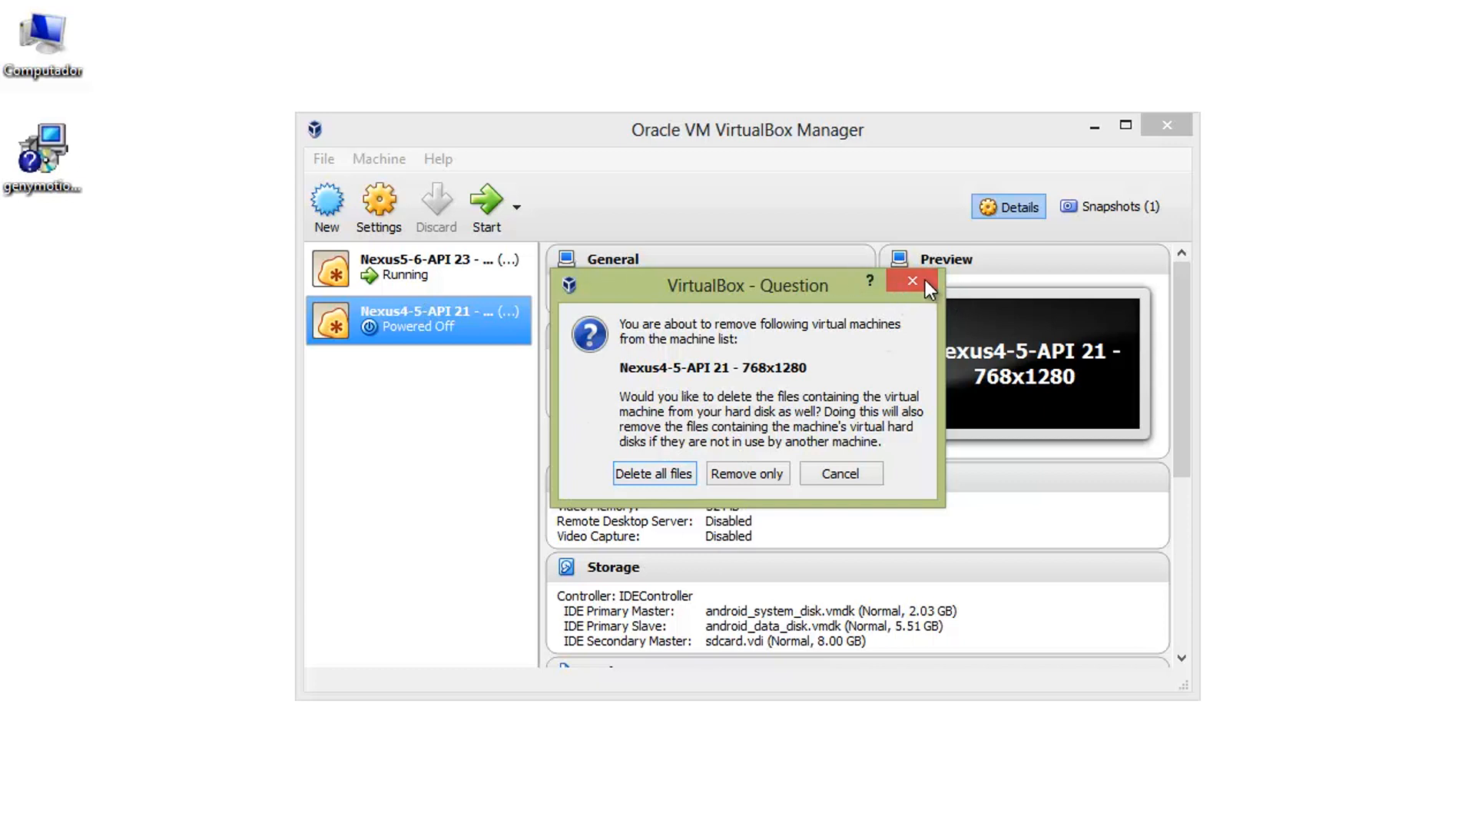
{"action": "left_click", "coordinate": [854, 470]}
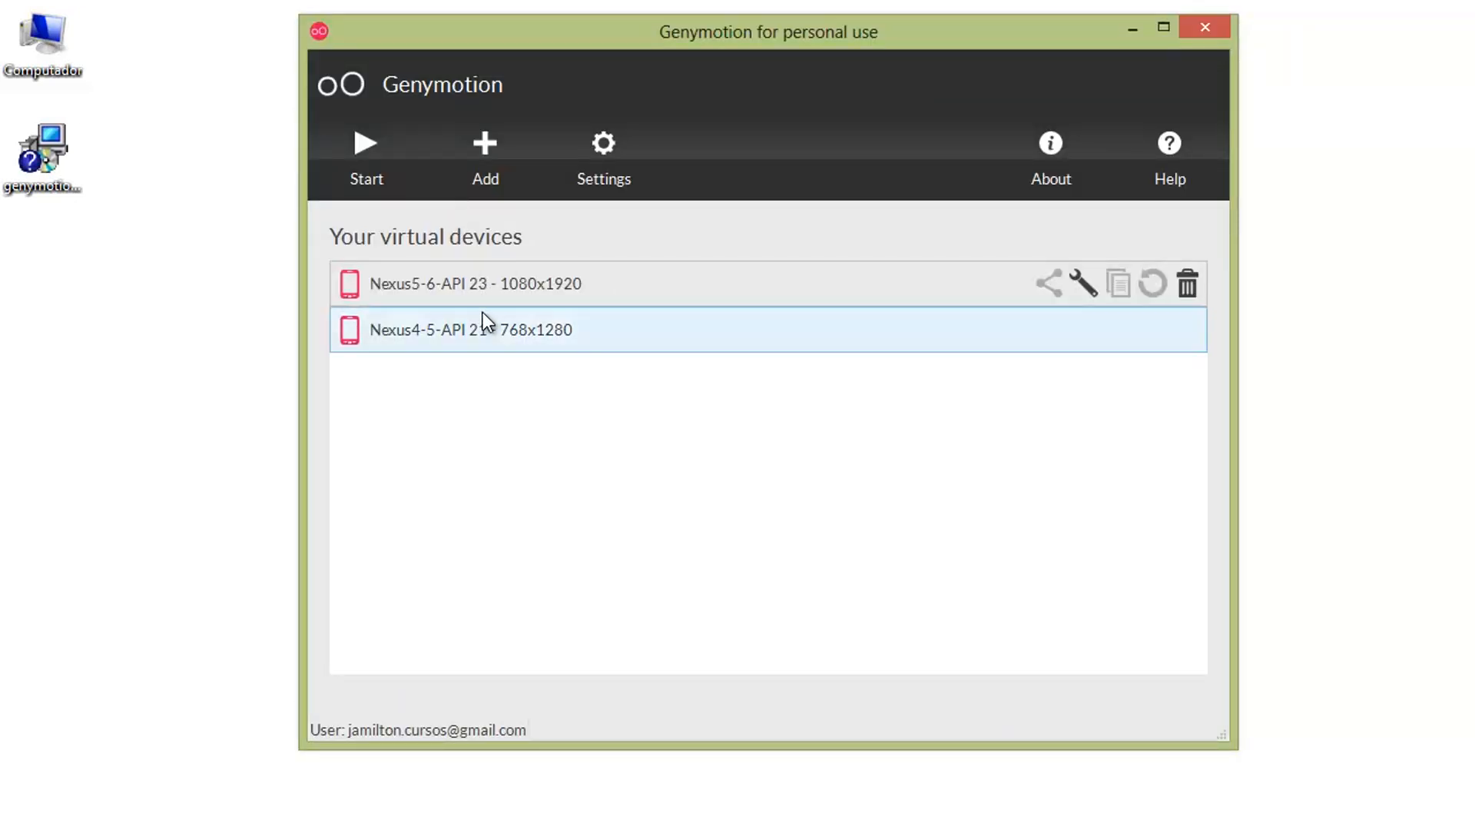
{"action": "left_click", "coordinate": [487, 146]}
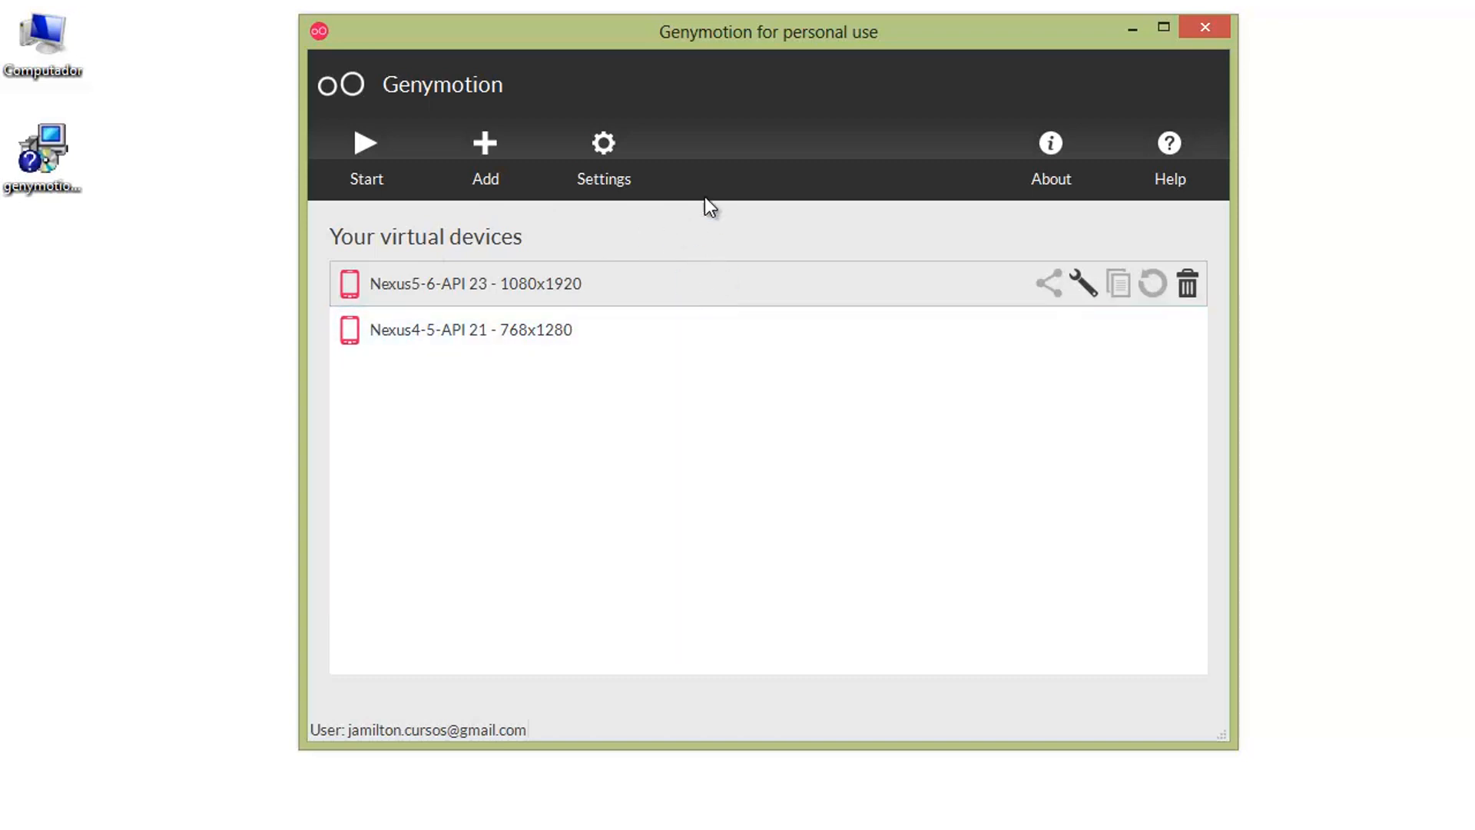
{"action": "left_click", "coordinate": [567, 319]}
{"action": "left_click", "coordinate": [590, 287]}
{"action": "left_click", "coordinate": [622, 342]}
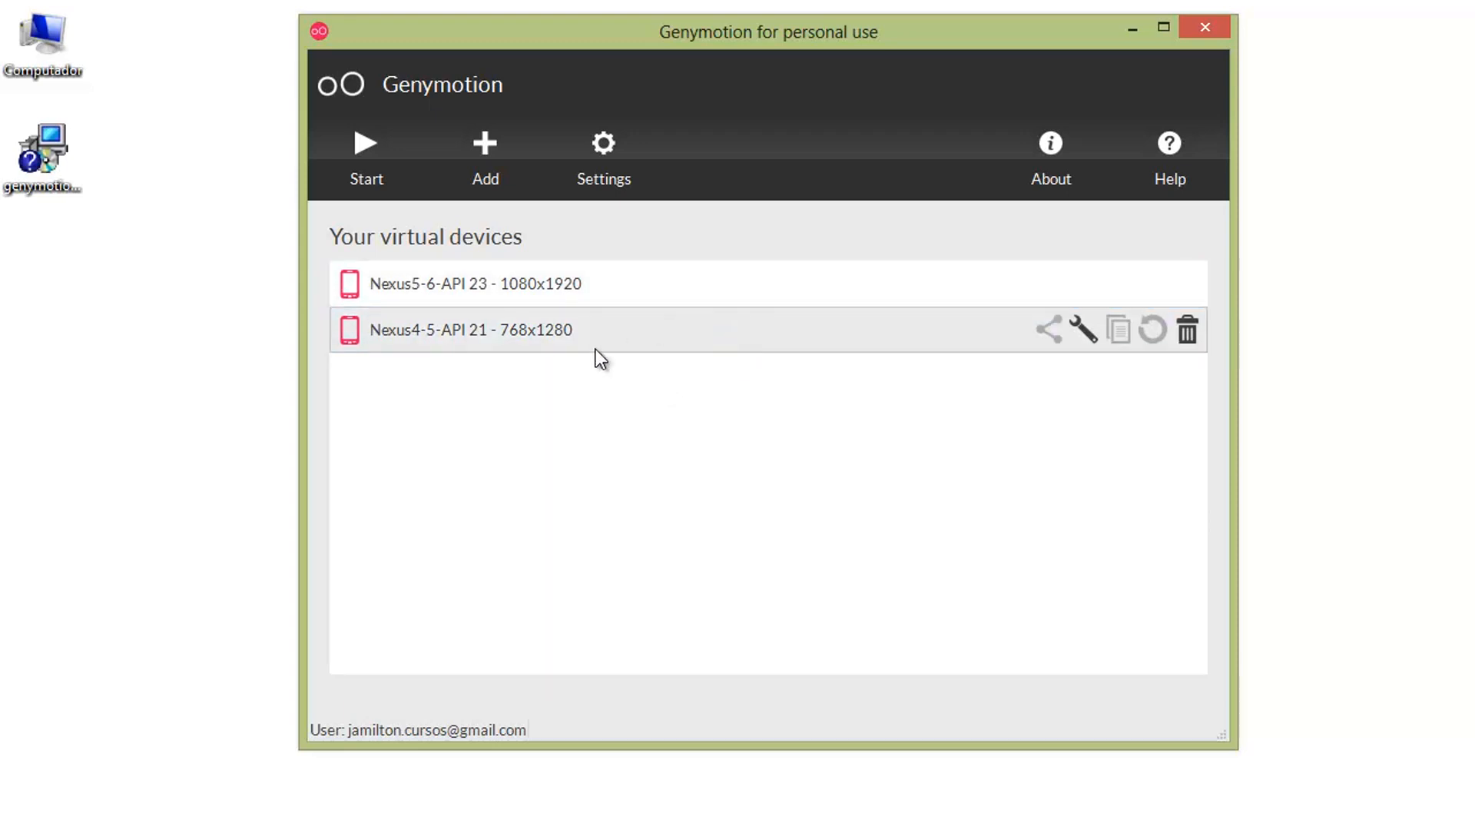
{"action": "left_click", "coordinate": [621, 285]}
{"action": "left_click", "coordinate": [593, 326]}
{"action": "left_click", "coordinate": [637, 294]}
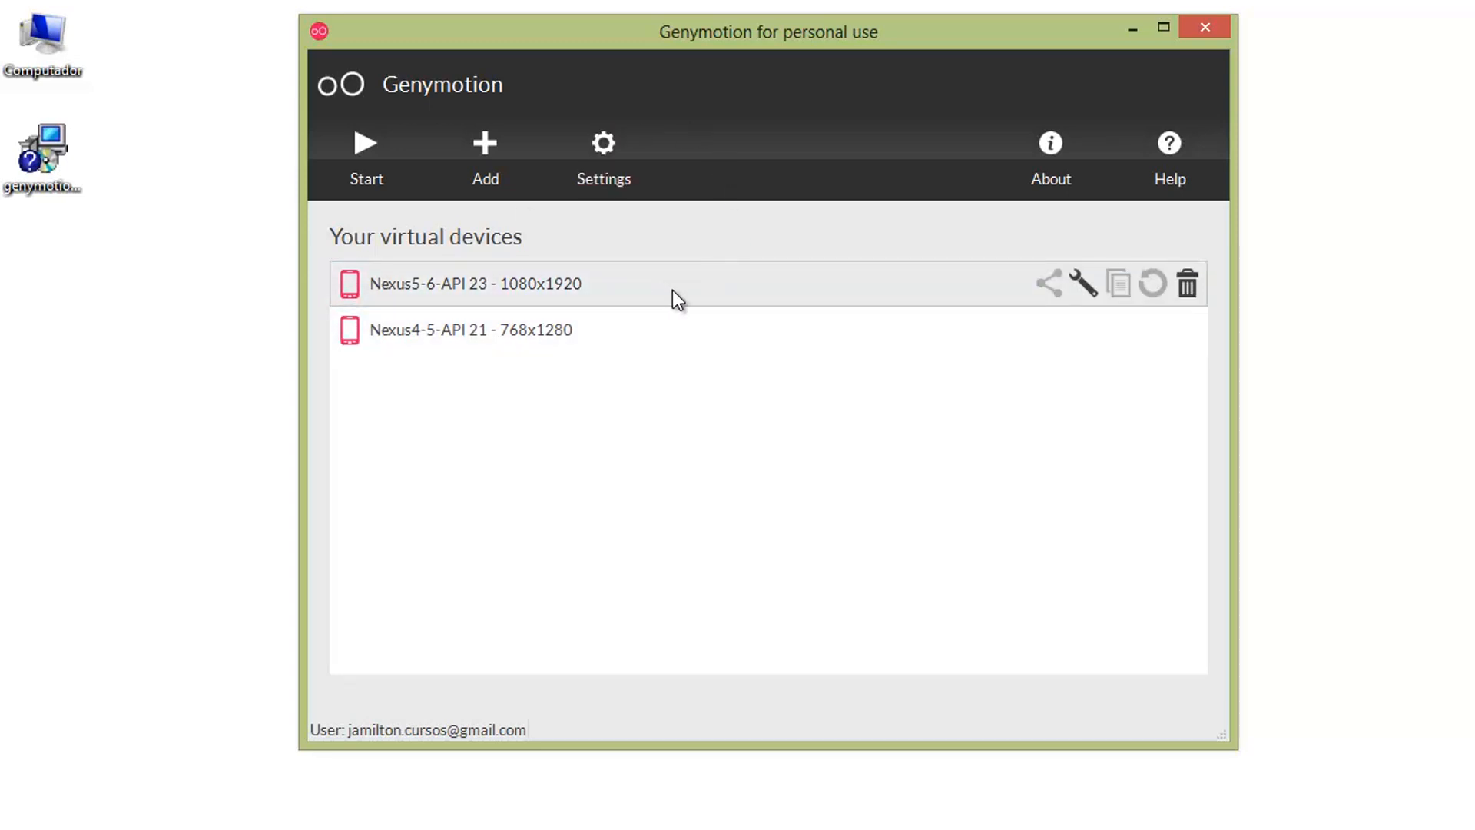
{"action": "left_click", "coordinate": [602, 336]}
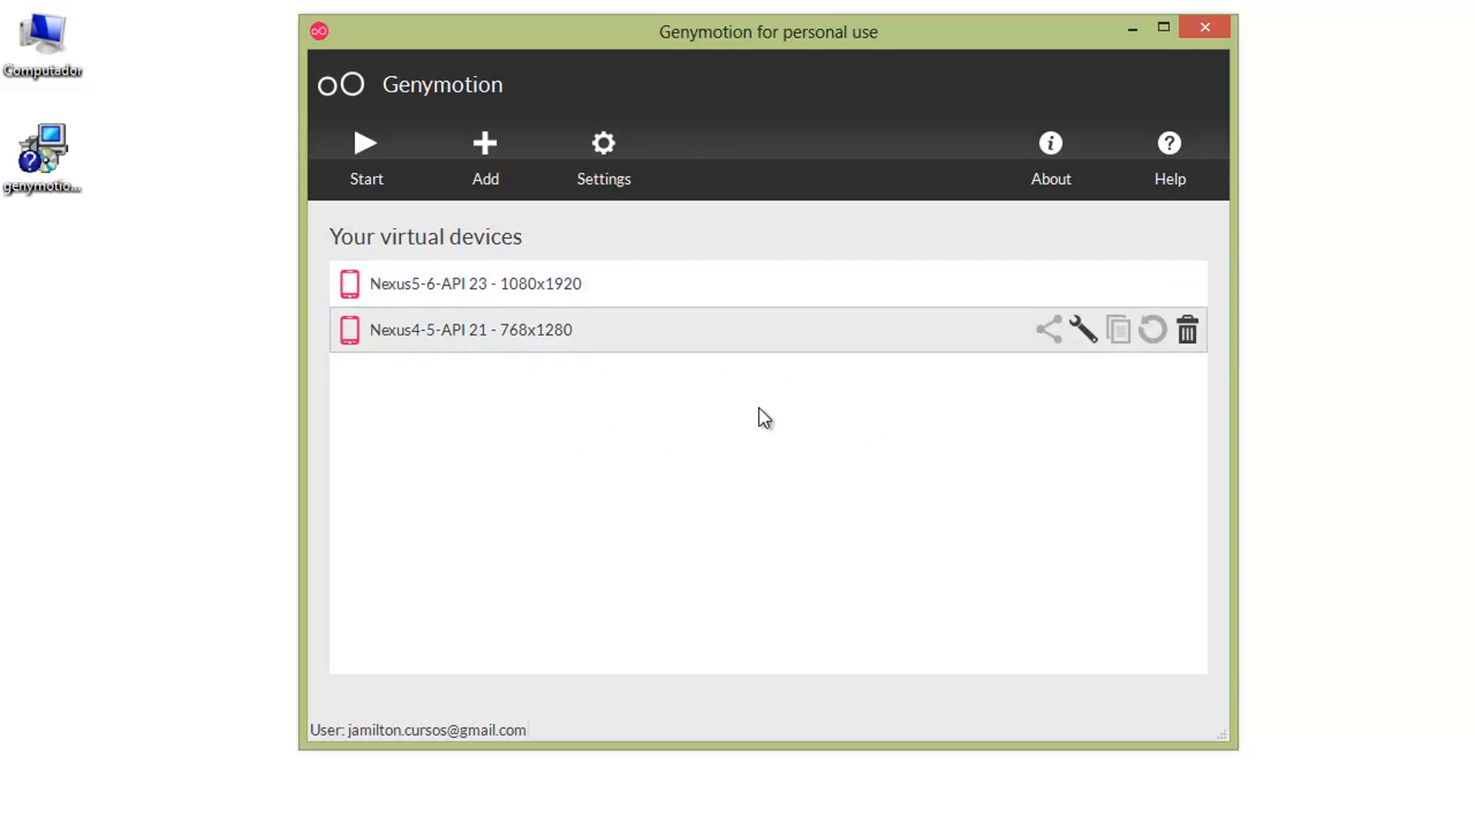
{"action": "left_click", "coordinate": [622, 295]}
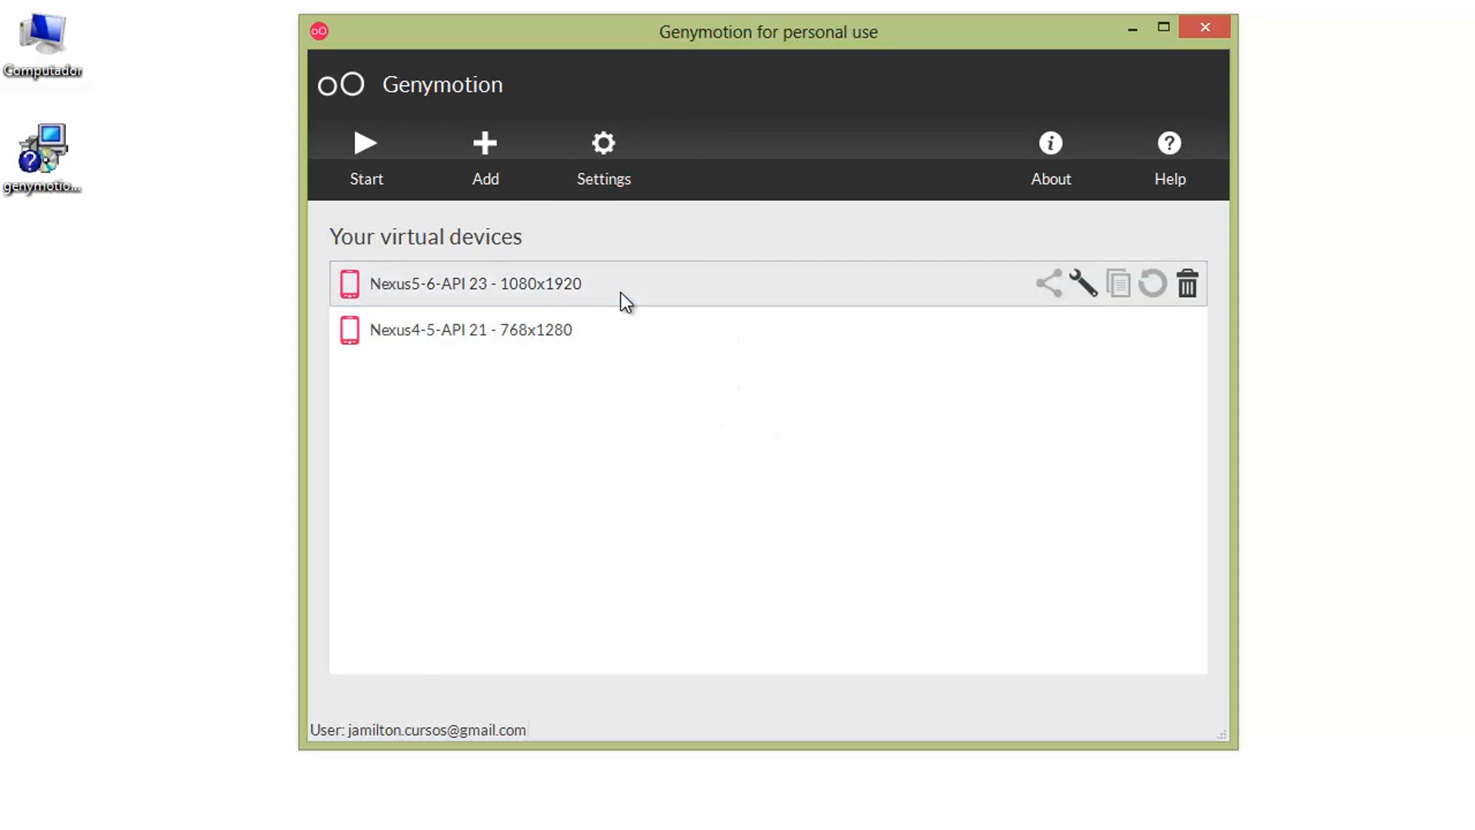
{"action": "left_click", "coordinate": [638, 343]}
{"action": "left_click", "coordinate": [653, 301]}
{"action": "left_click", "coordinate": [647, 321]}
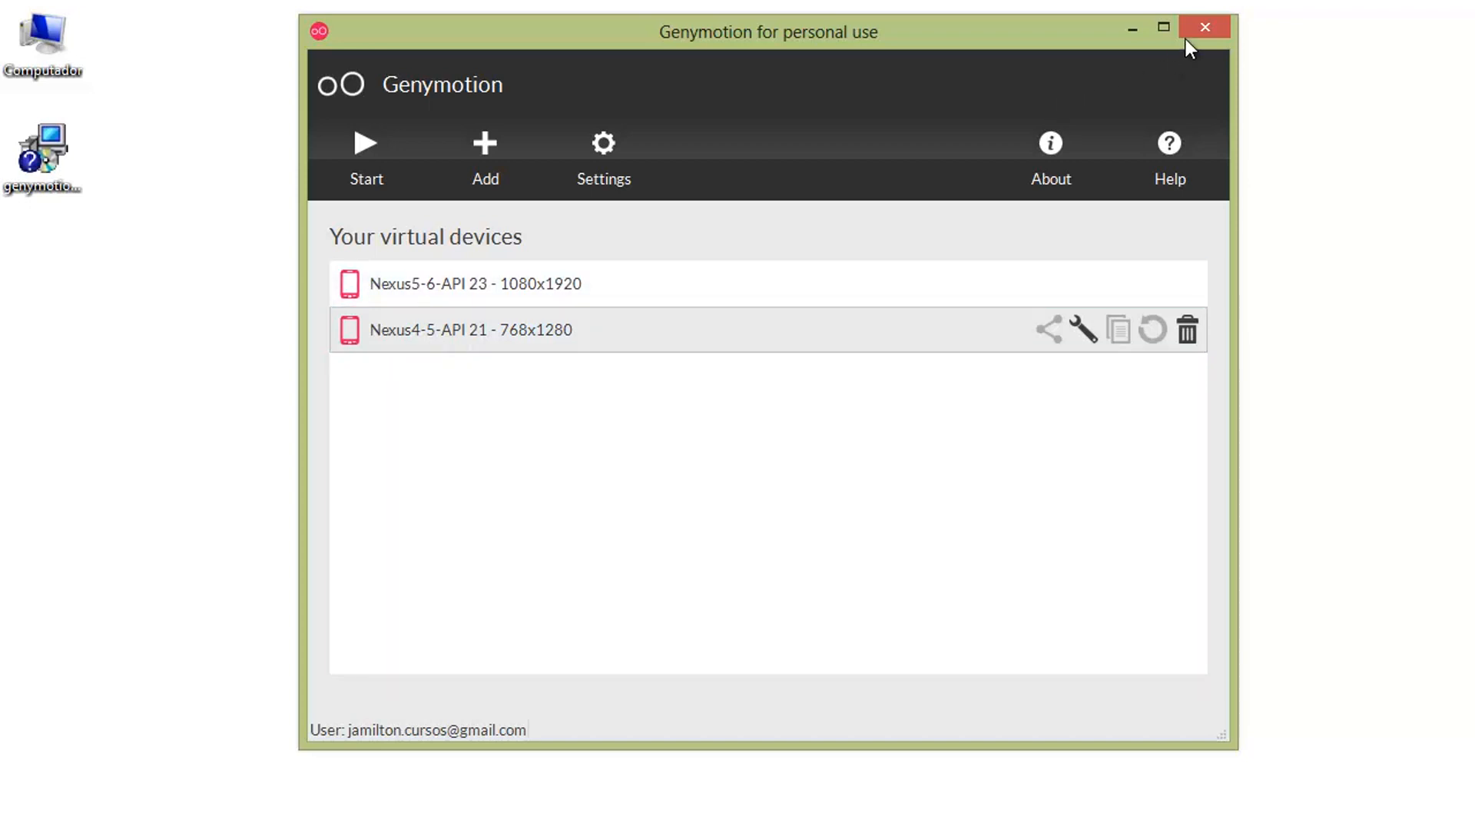
Step: Close the main Genymotion window, leaving the emulated phone running
{"action": "left_click", "coordinate": [1205, 28]}
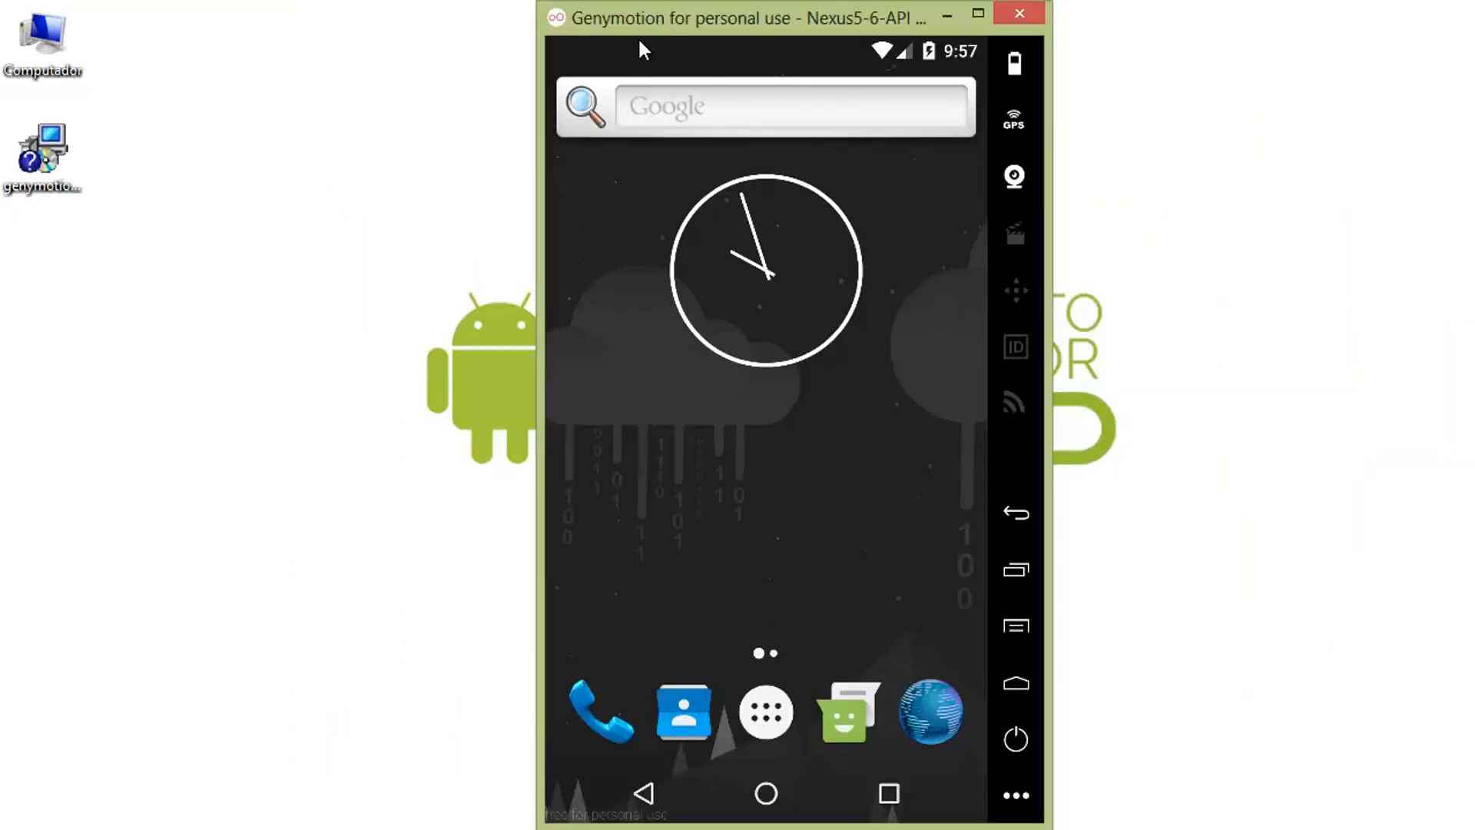
Step: Close the emulated Nexus 5 phone and open the Android Studio settings from the PrimeiroProjeto project
{"action": "left_click", "coordinate": [1018, 12]}
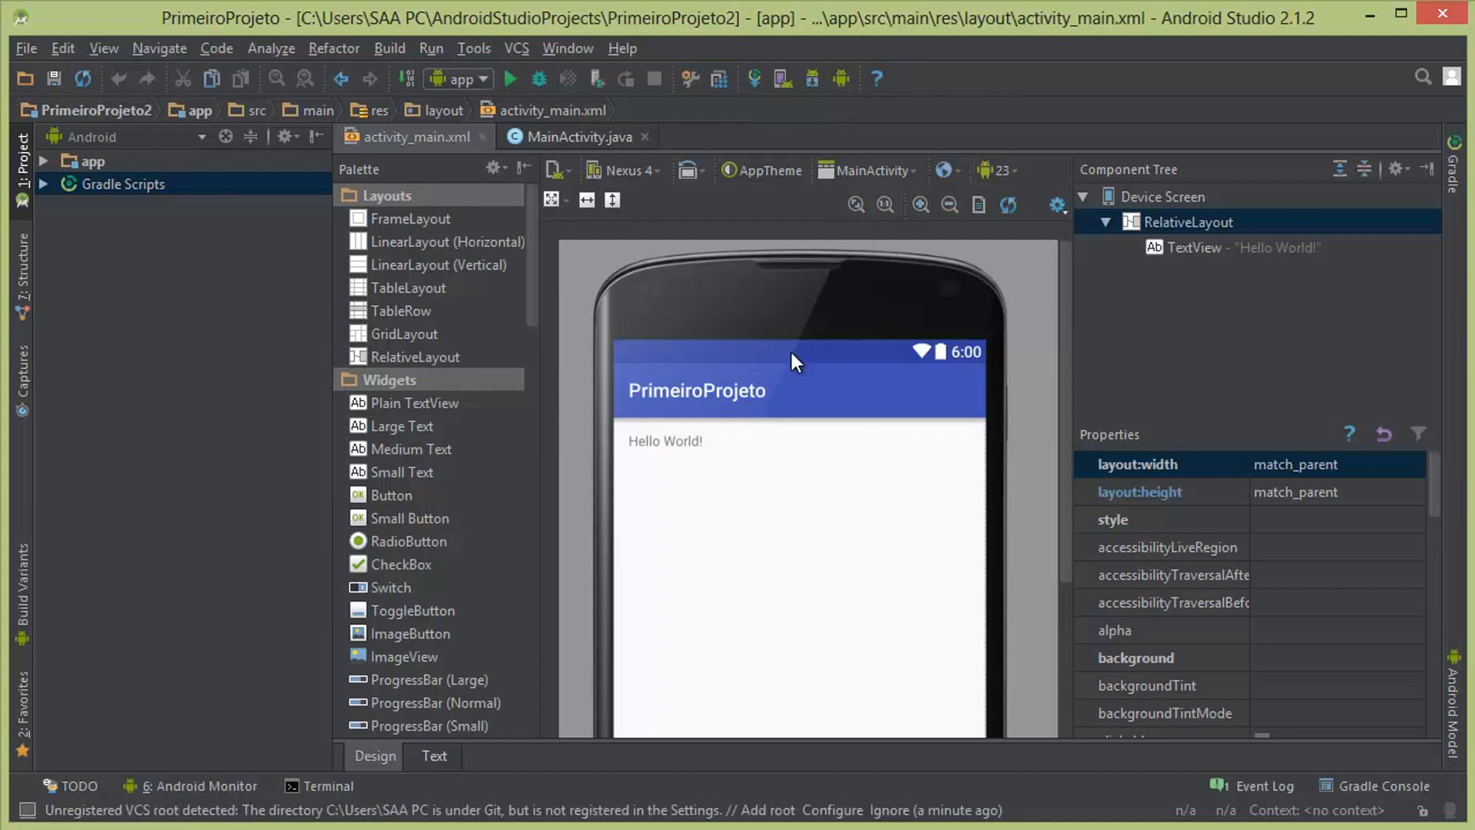
{"action": "left_click", "coordinate": [28, 48]}
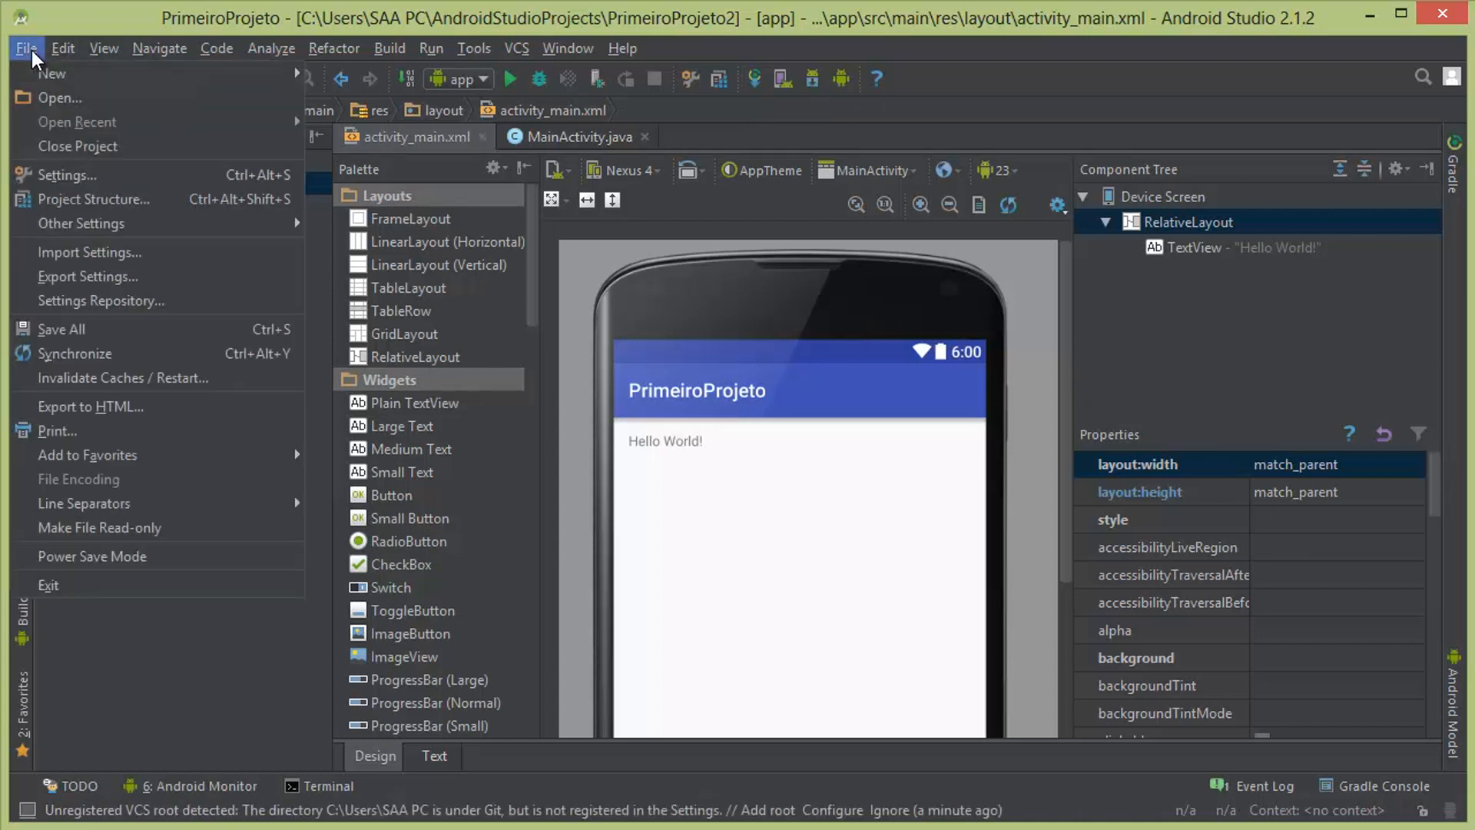
{"action": "left_click", "coordinate": [65, 185]}
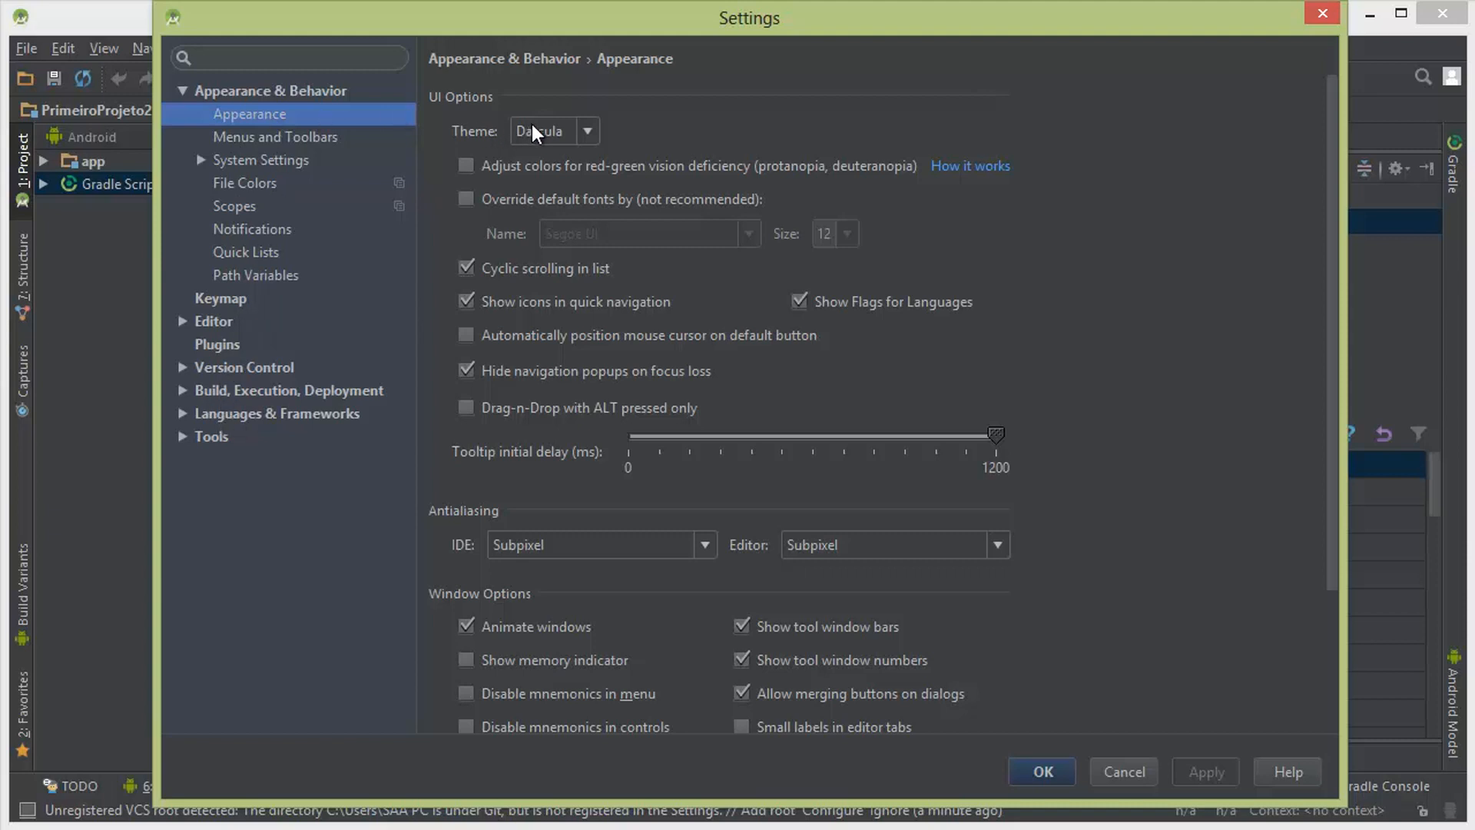
Step: Change the interface theme to IntelliJ and apply it
{"action": "left_click", "coordinate": [589, 133]}
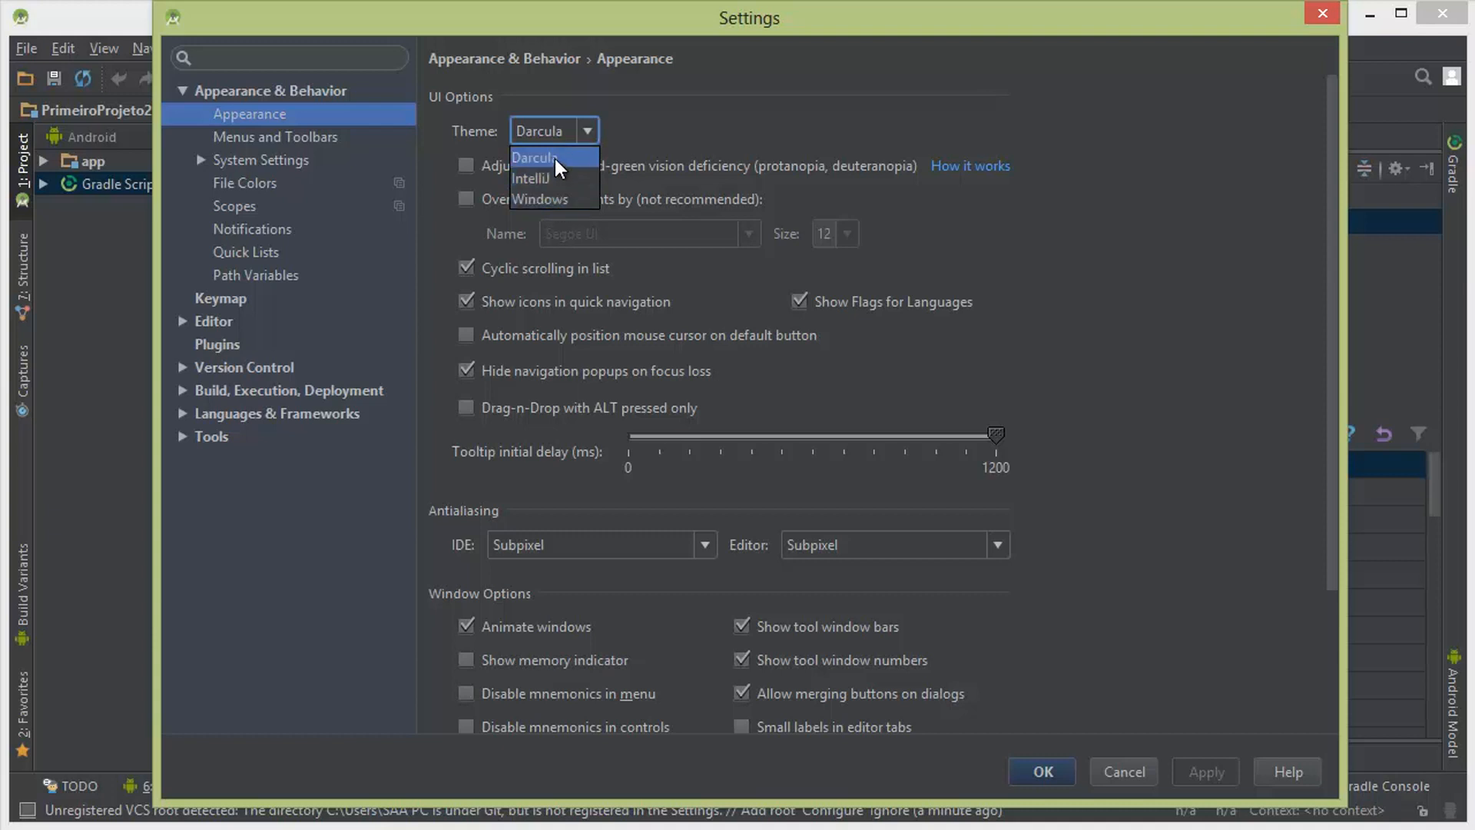
{"action": "left_click", "coordinate": [557, 178]}
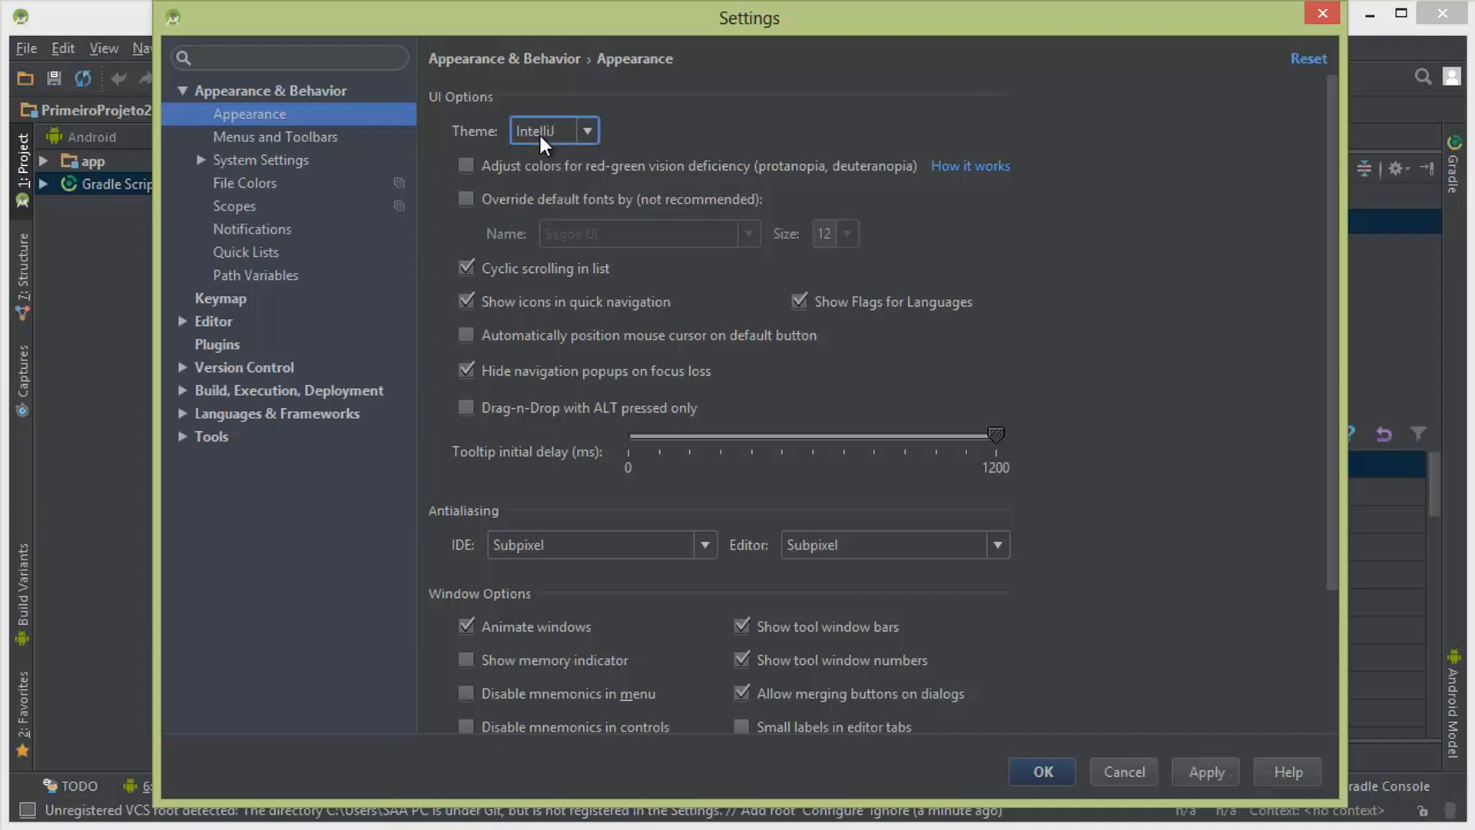
{"action": "left_click", "coordinate": [555, 138]}
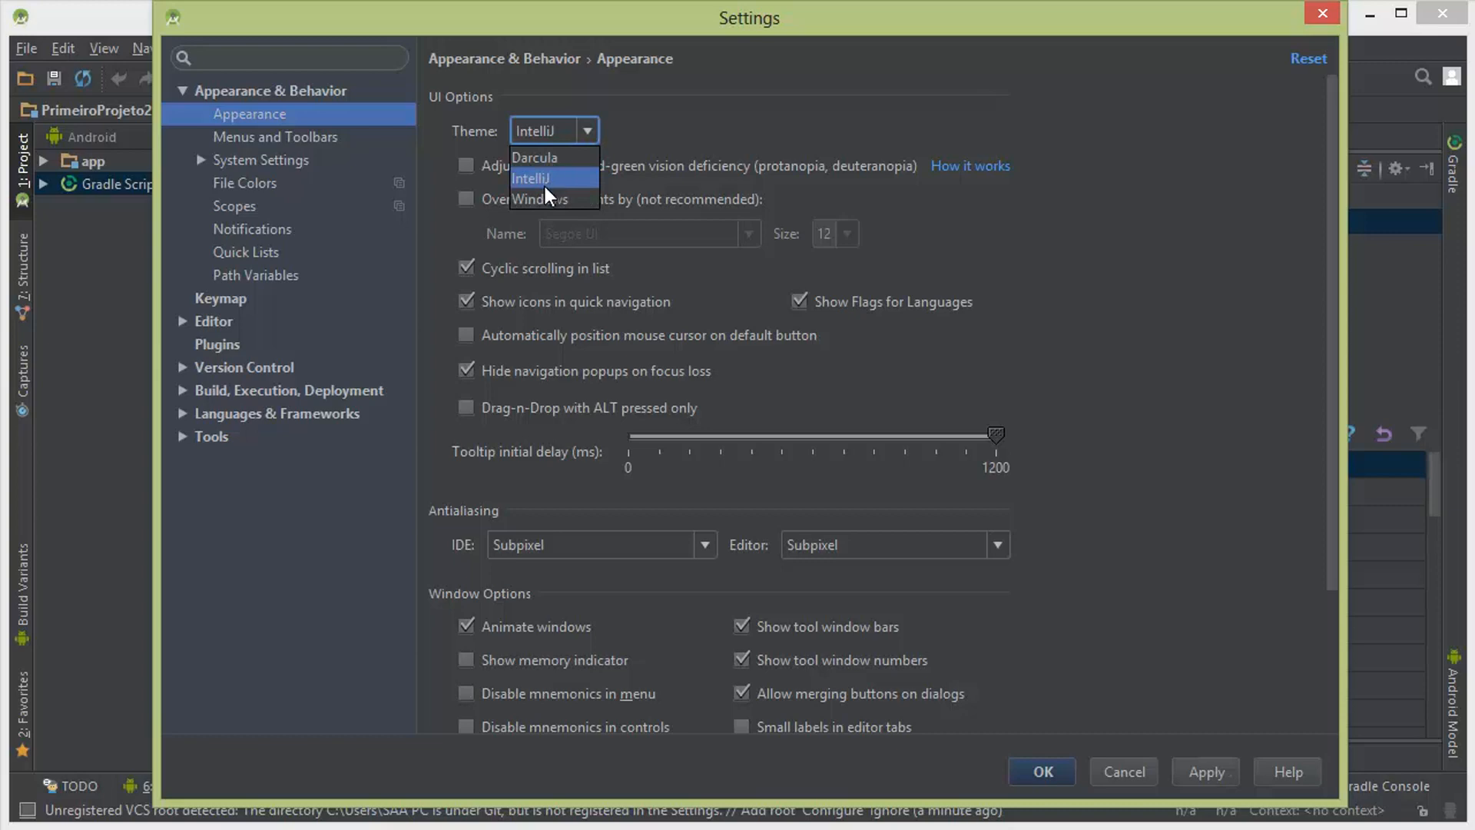
{"action": "left_click", "coordinate": [550, 180]}
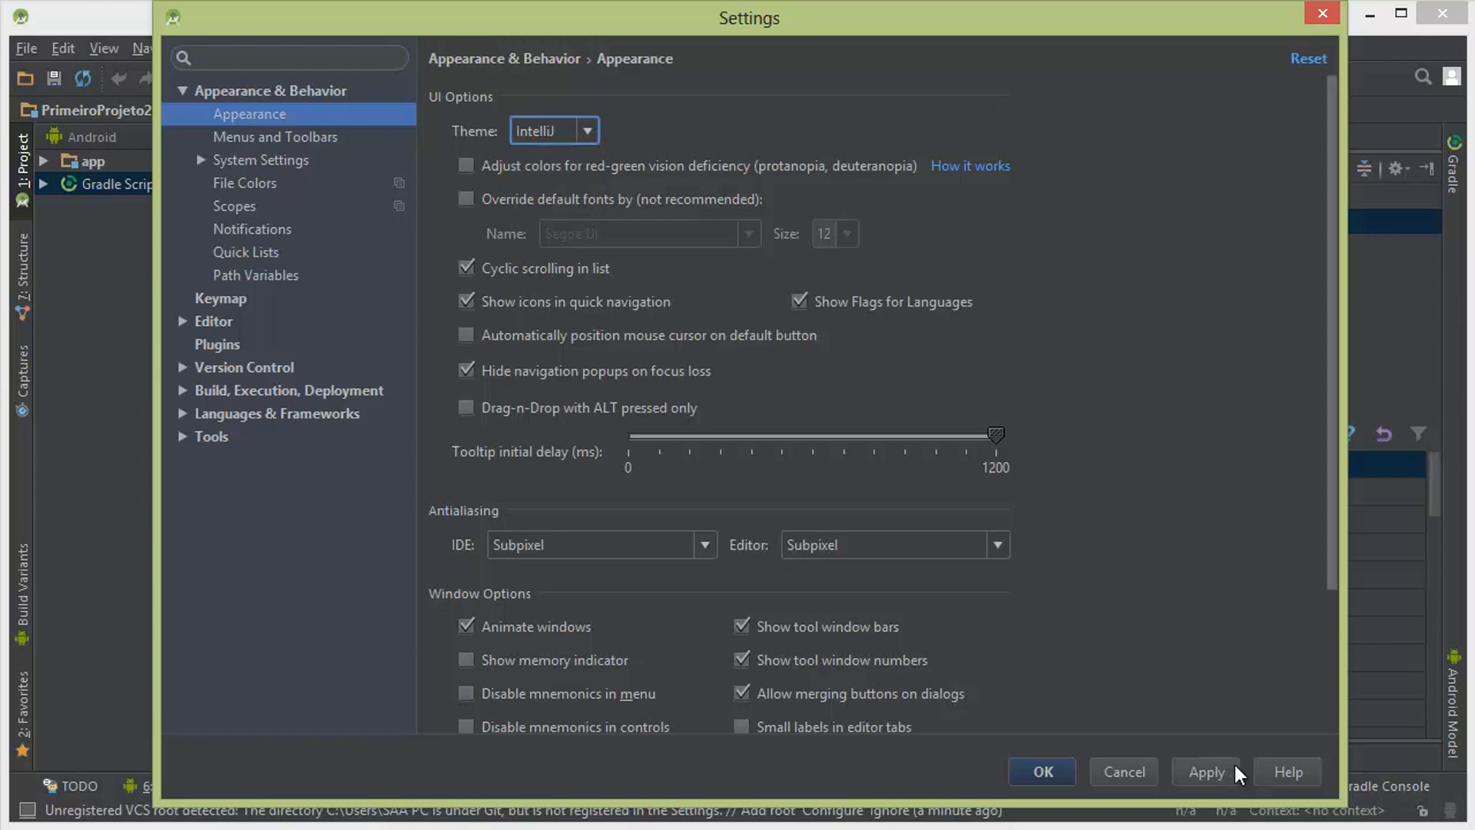
{"action": "left_click", "coordinate": [1204, 770]}
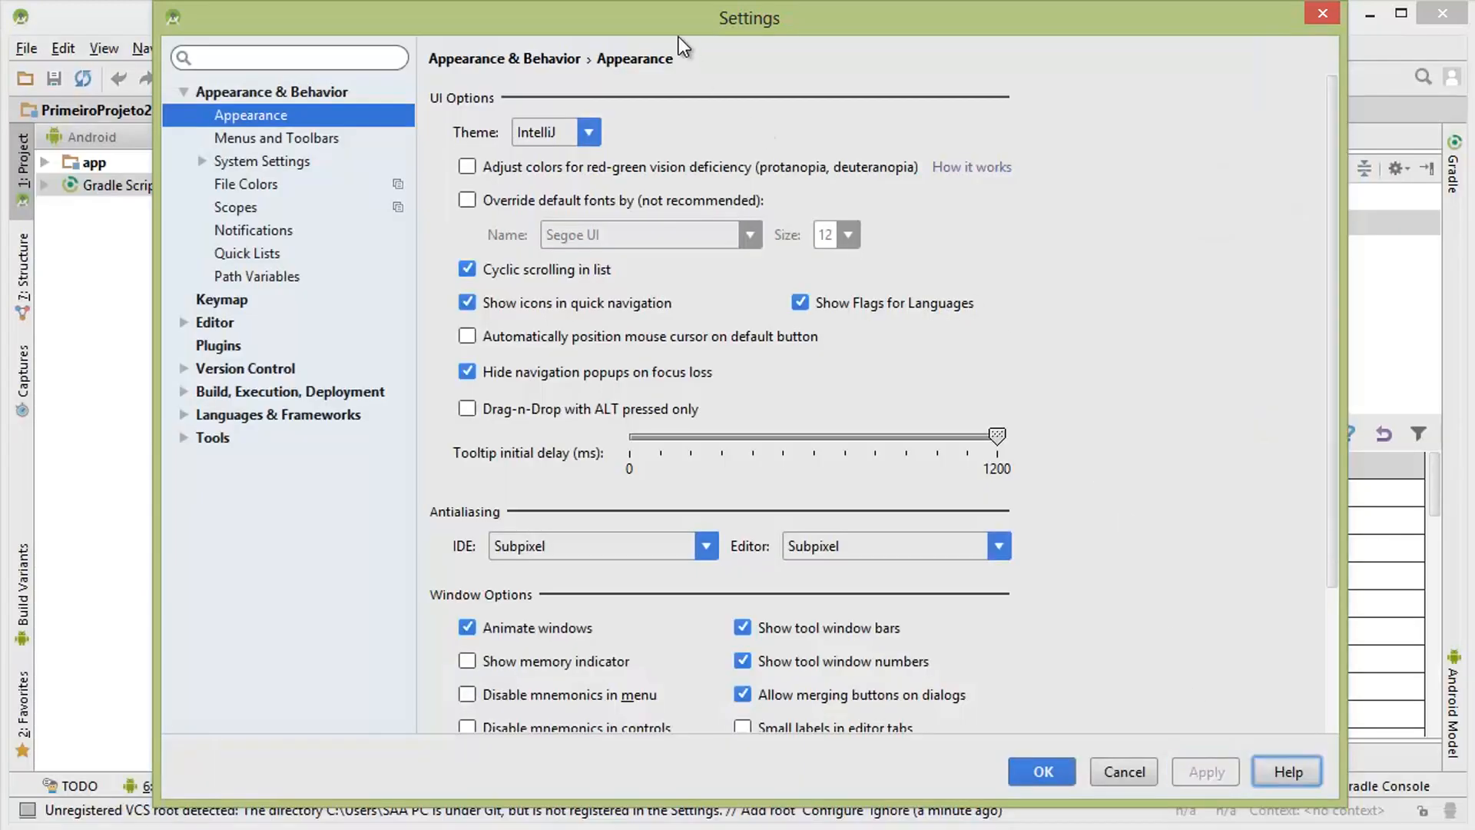
Step: Shift the Settings window slightly aside, switch the interface theme back to Darcula and apply it
{"action": "left_click_drag", "start_coordinate": [658, 15], "coordinate": [624, 6]}
{"action": "left_click", "coordinate": [555, 132]}
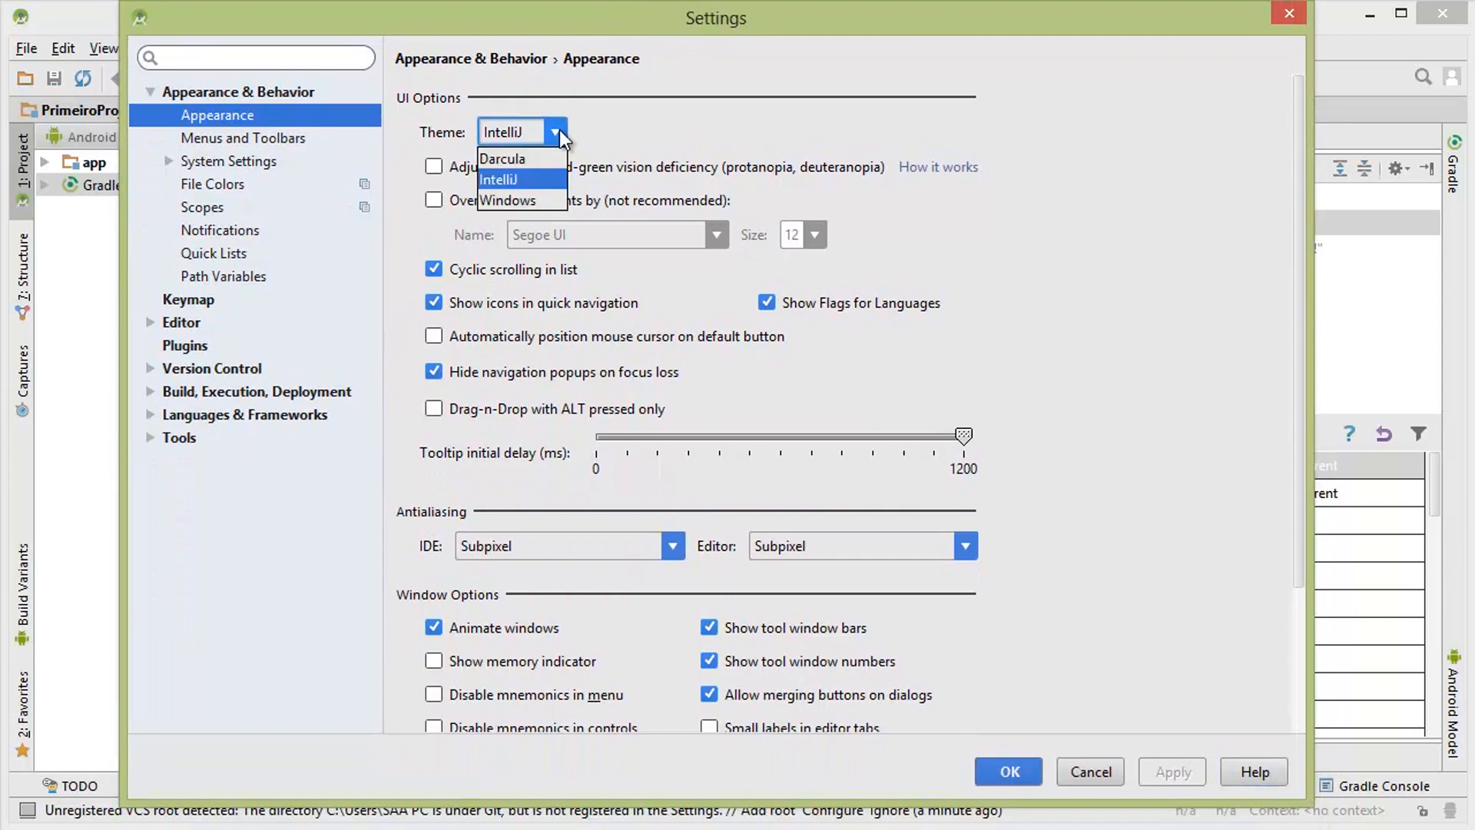
{"action": "left_click", "coordinate": [538, 158]}
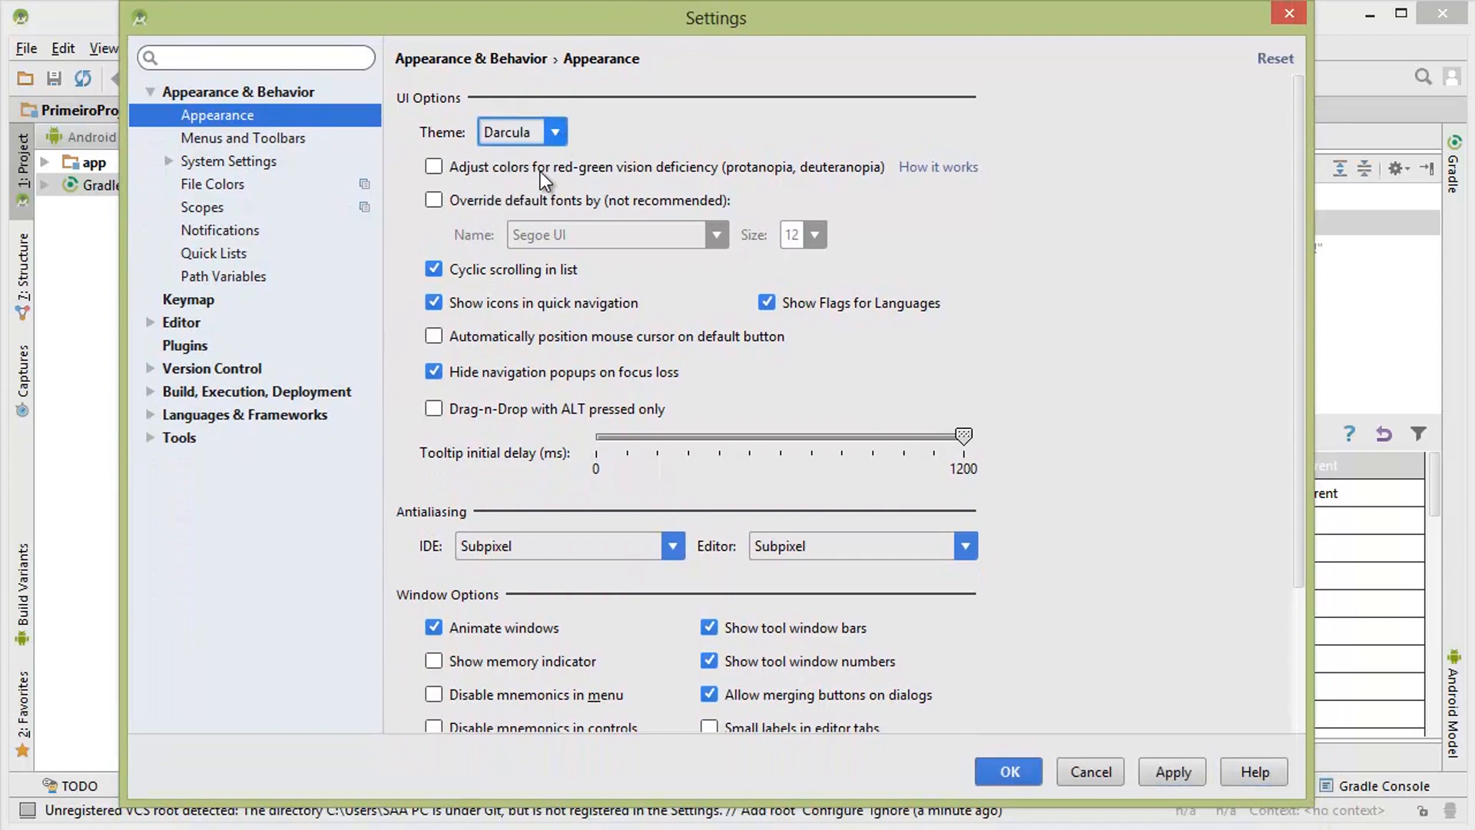
{"action": "left_click", "coordinate": [1163, 767]}
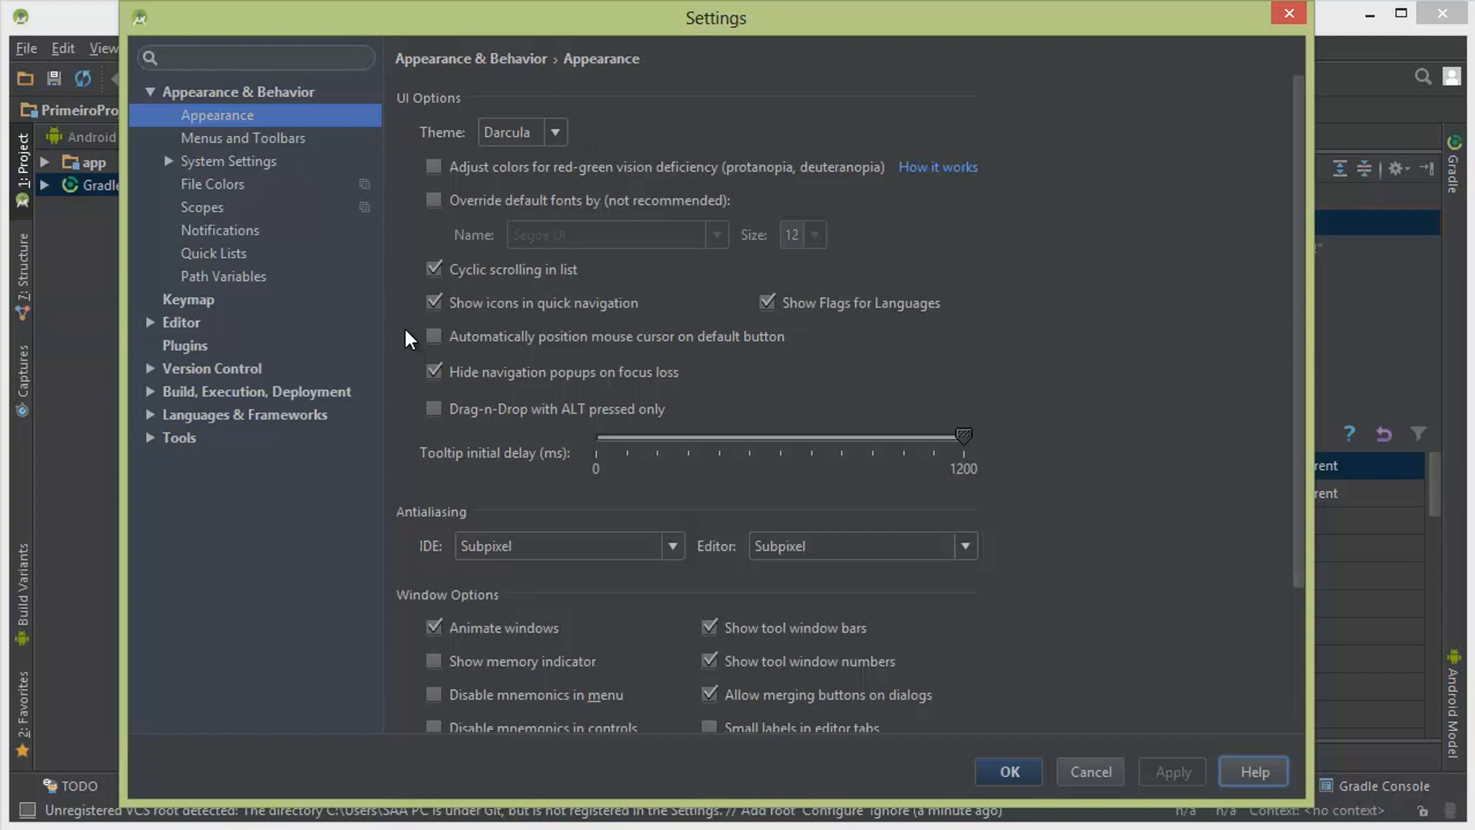
Step: Search the installed plugins for "geny" and clear the search
{"action": "left_click", "coordinate": [192, 344]}
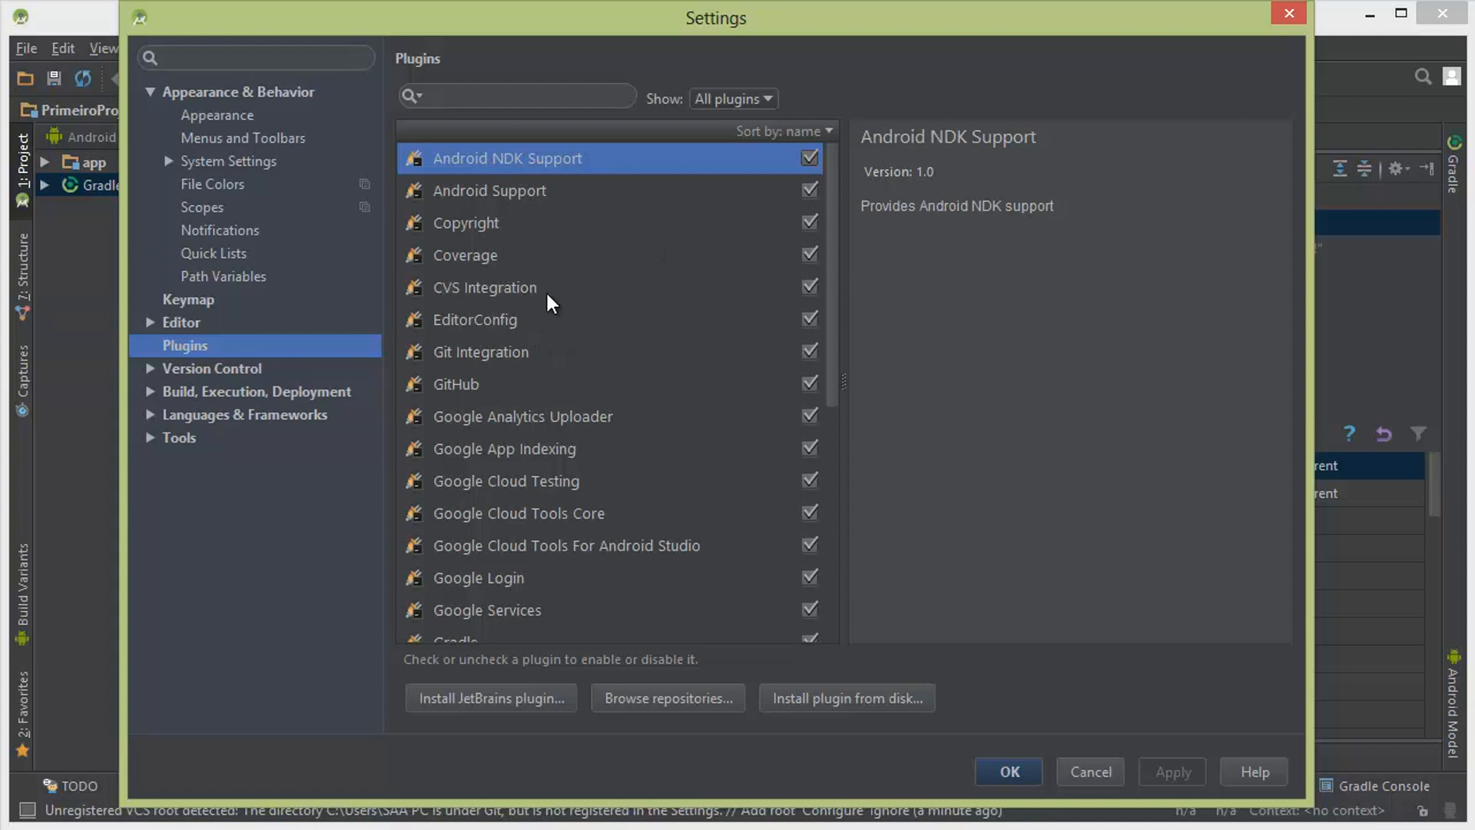
{"action": "left_click", "coordinate": [477, 91]}
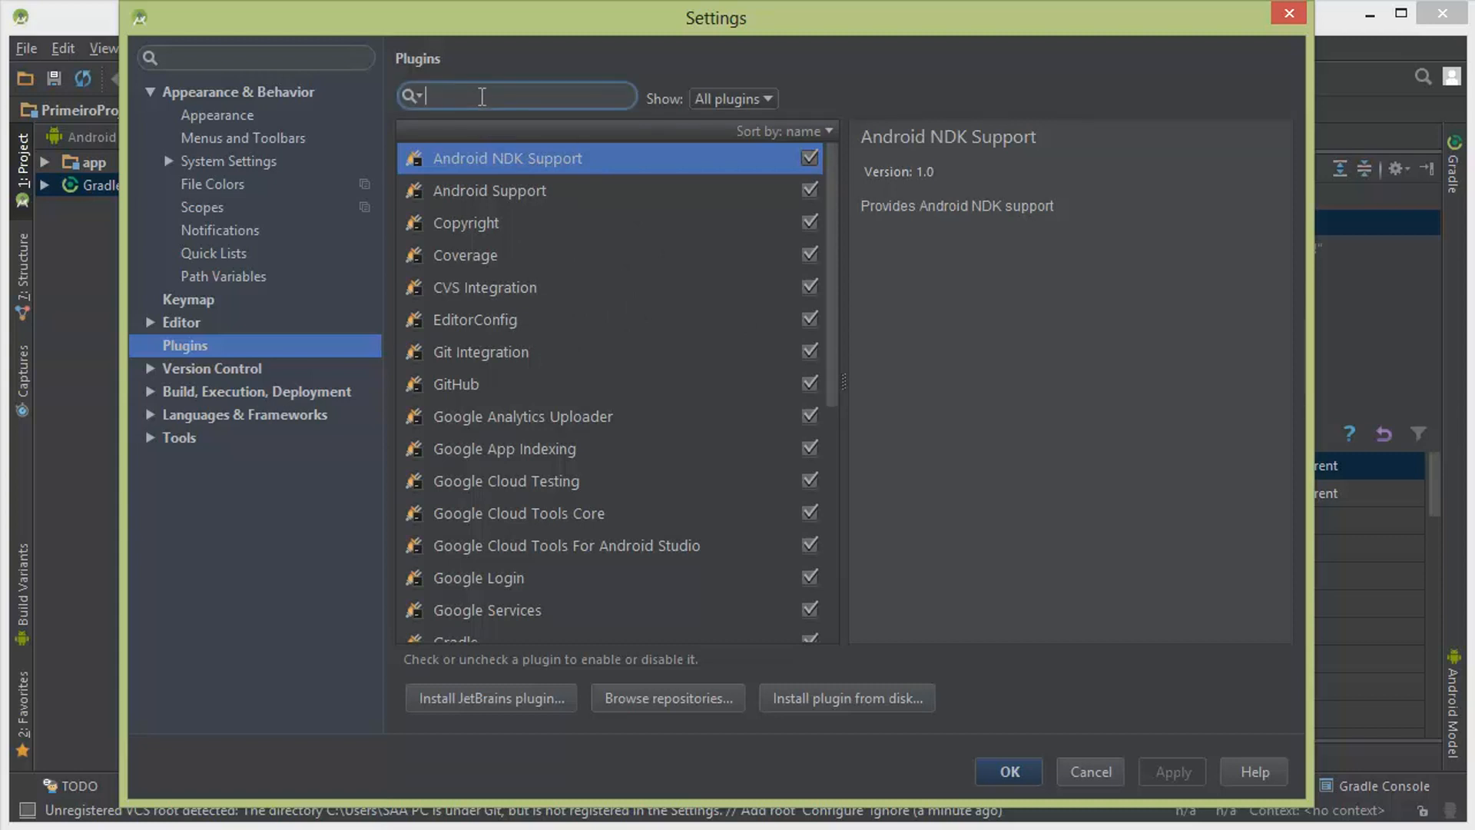
{"action": "type", "text": "geny"}
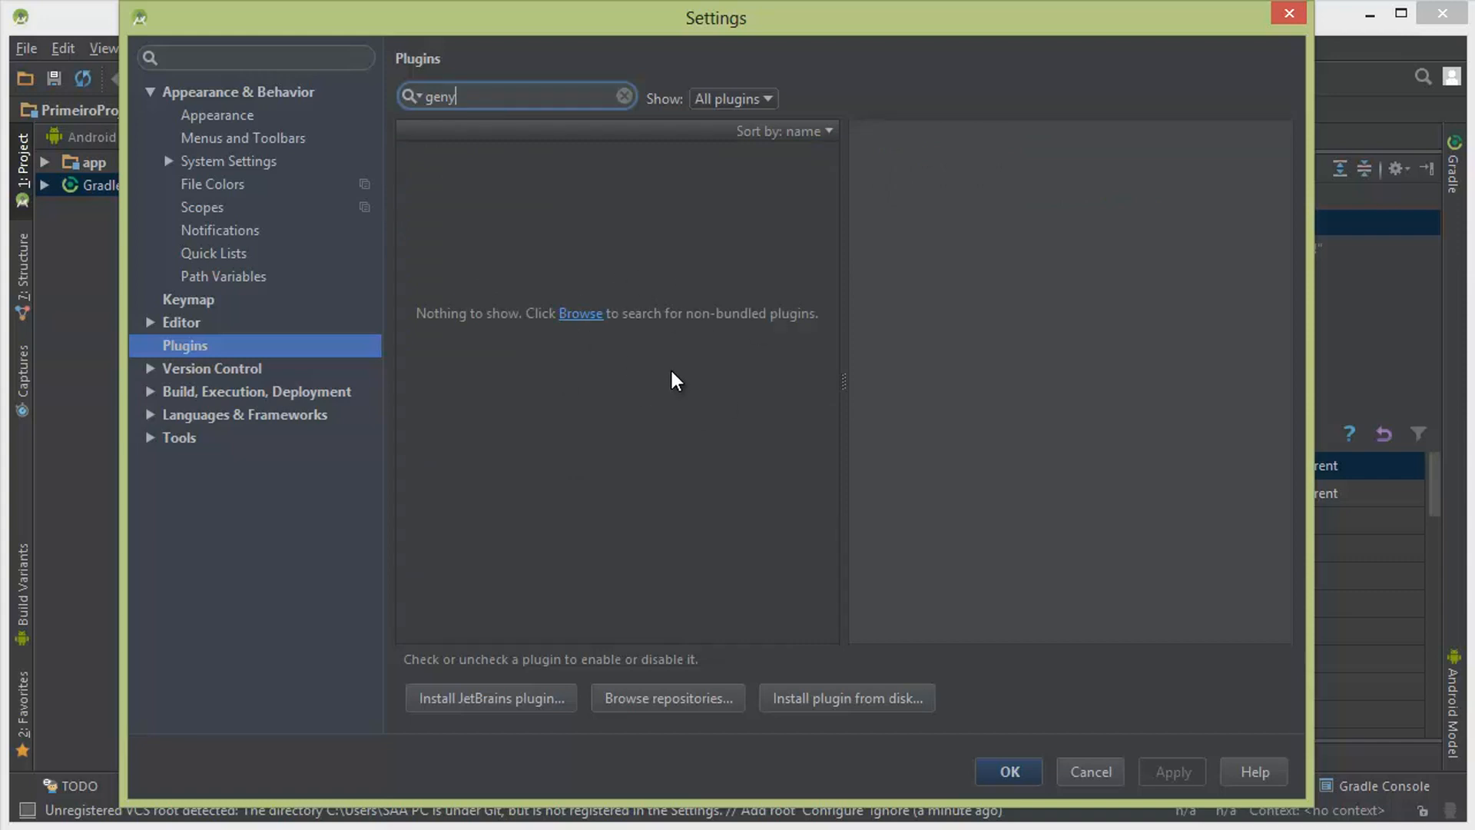
{"action": "key", "text": "BackSpace"}
{"action": "key", "text": "BackSpace"}
{"action": "key", "text": "BackSpace"}
{"action": "key", "text": "BackSpace"}
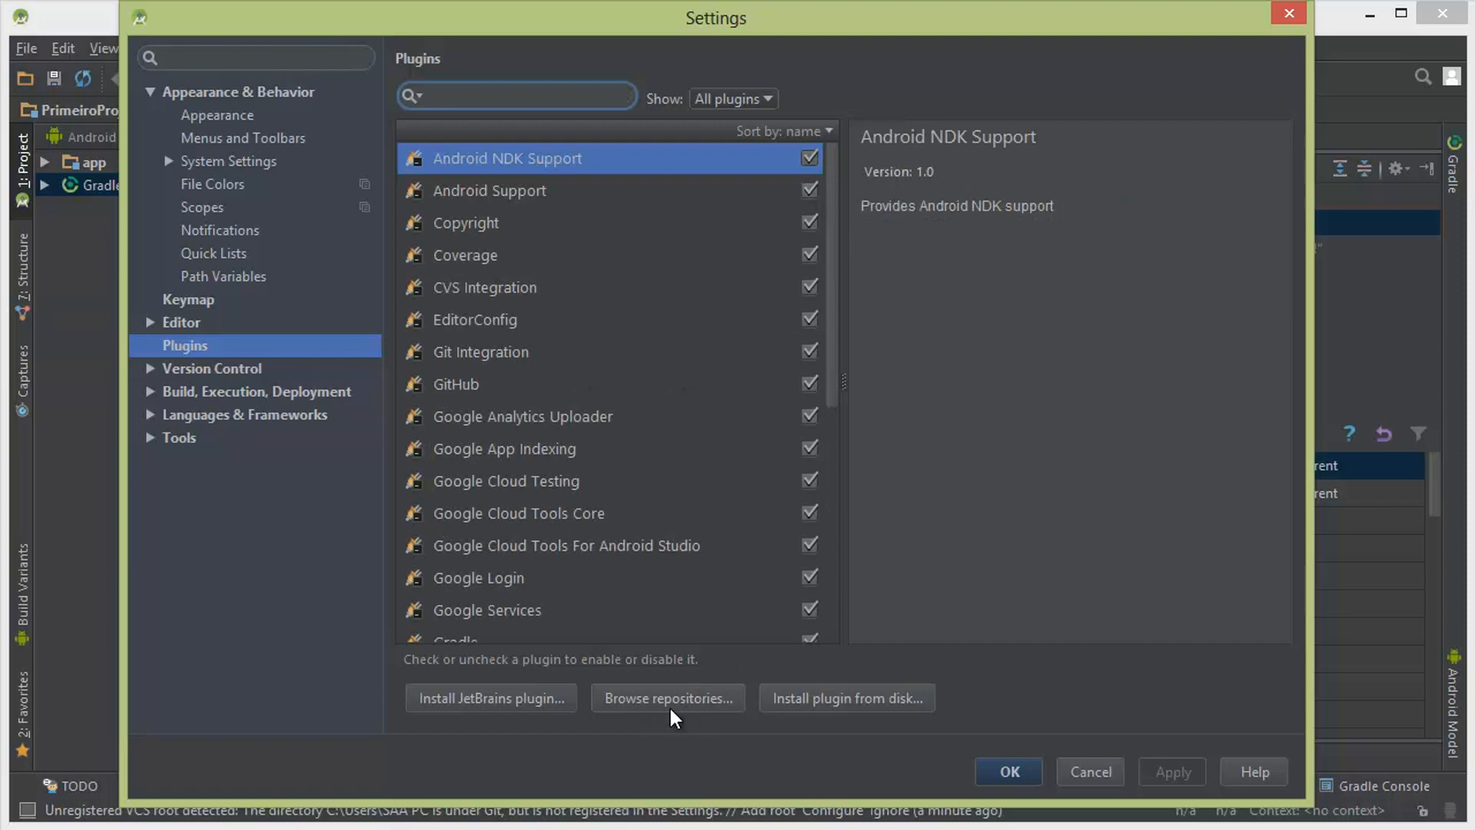
Step: Browse the online plugin repositories and search them for "geny"
{"action": "left_click", "coordinate": [669, 716]}
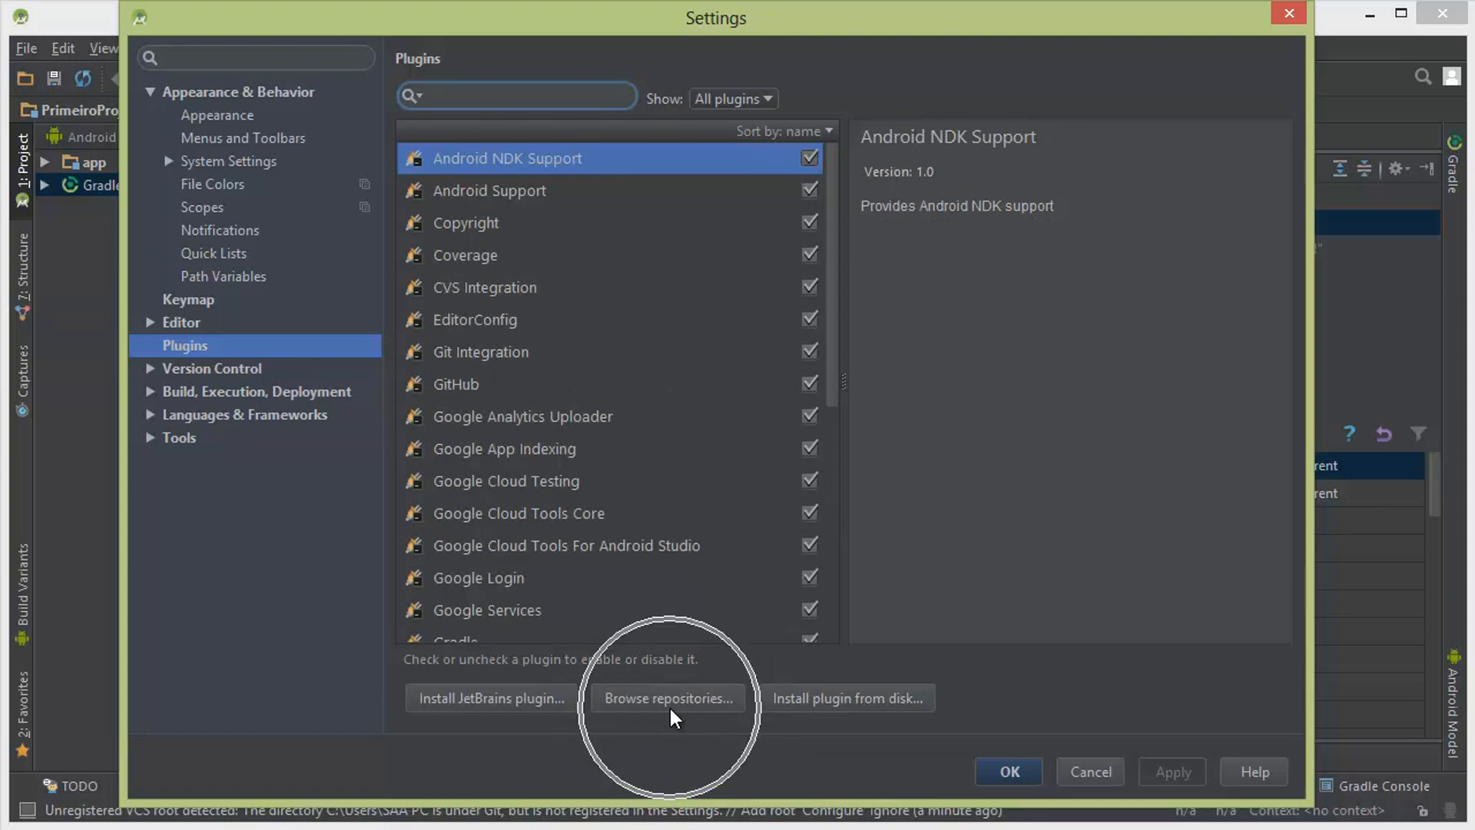
{"action": "left_click", "coordinate": [668, 699]}
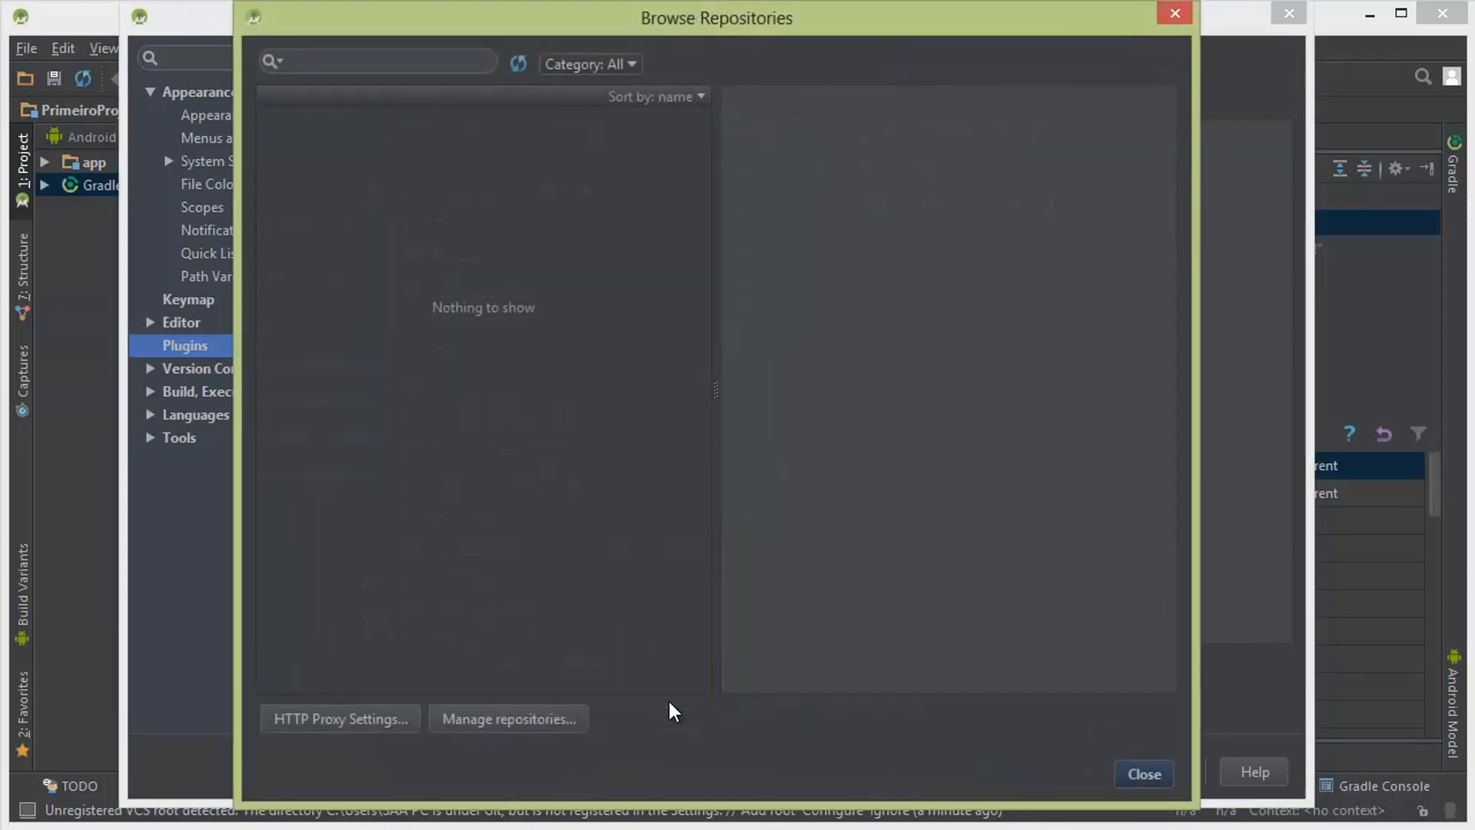
{"action": "left_click", "coordinate": [358, 64]}
{"action": "type", "text": "geny"}
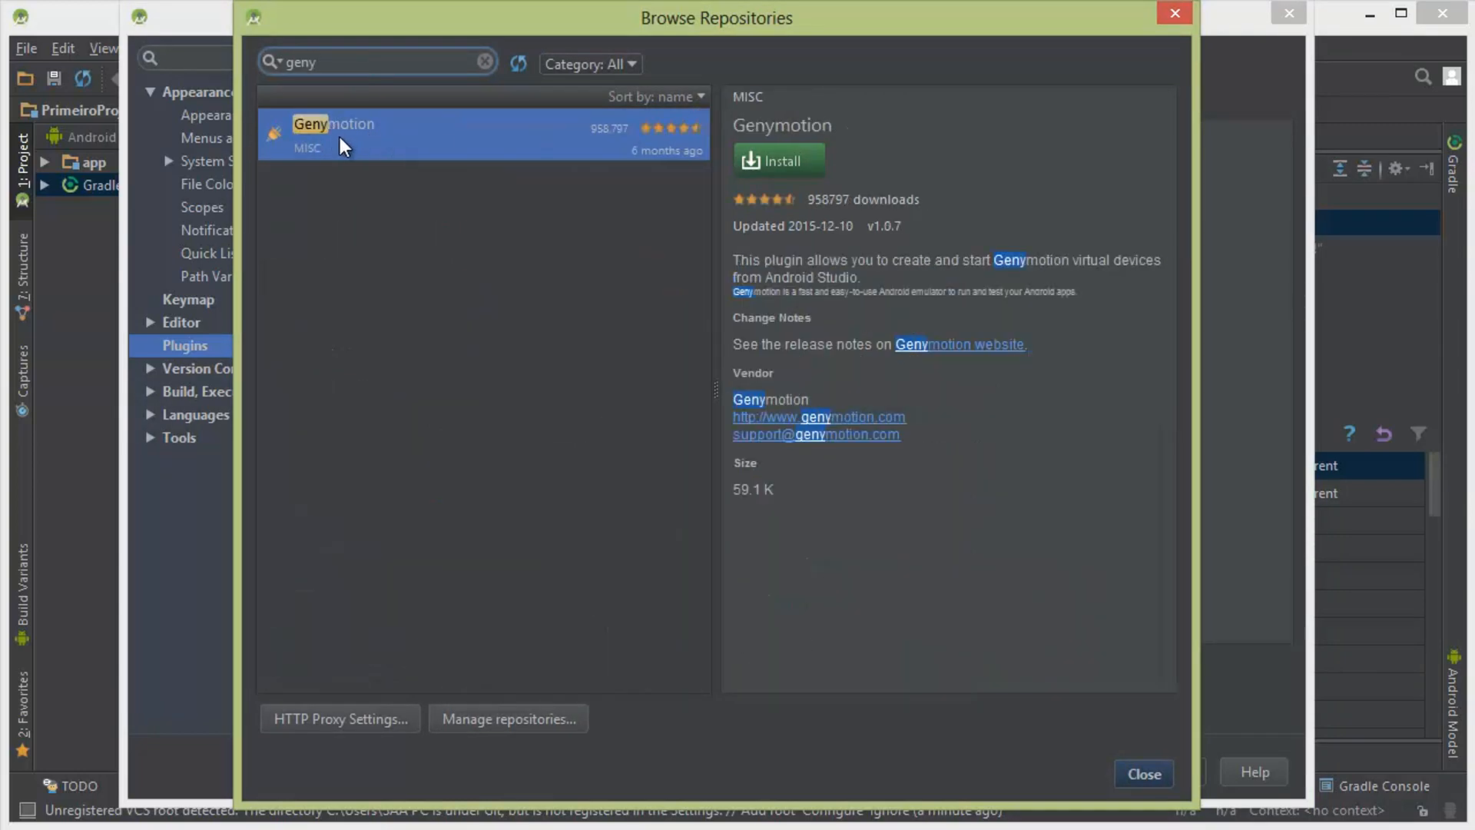
Step: Install the Genymotion plugin and restart Android Studio to activate it
{"action": "left_click", "coordinate": [799, 168]}
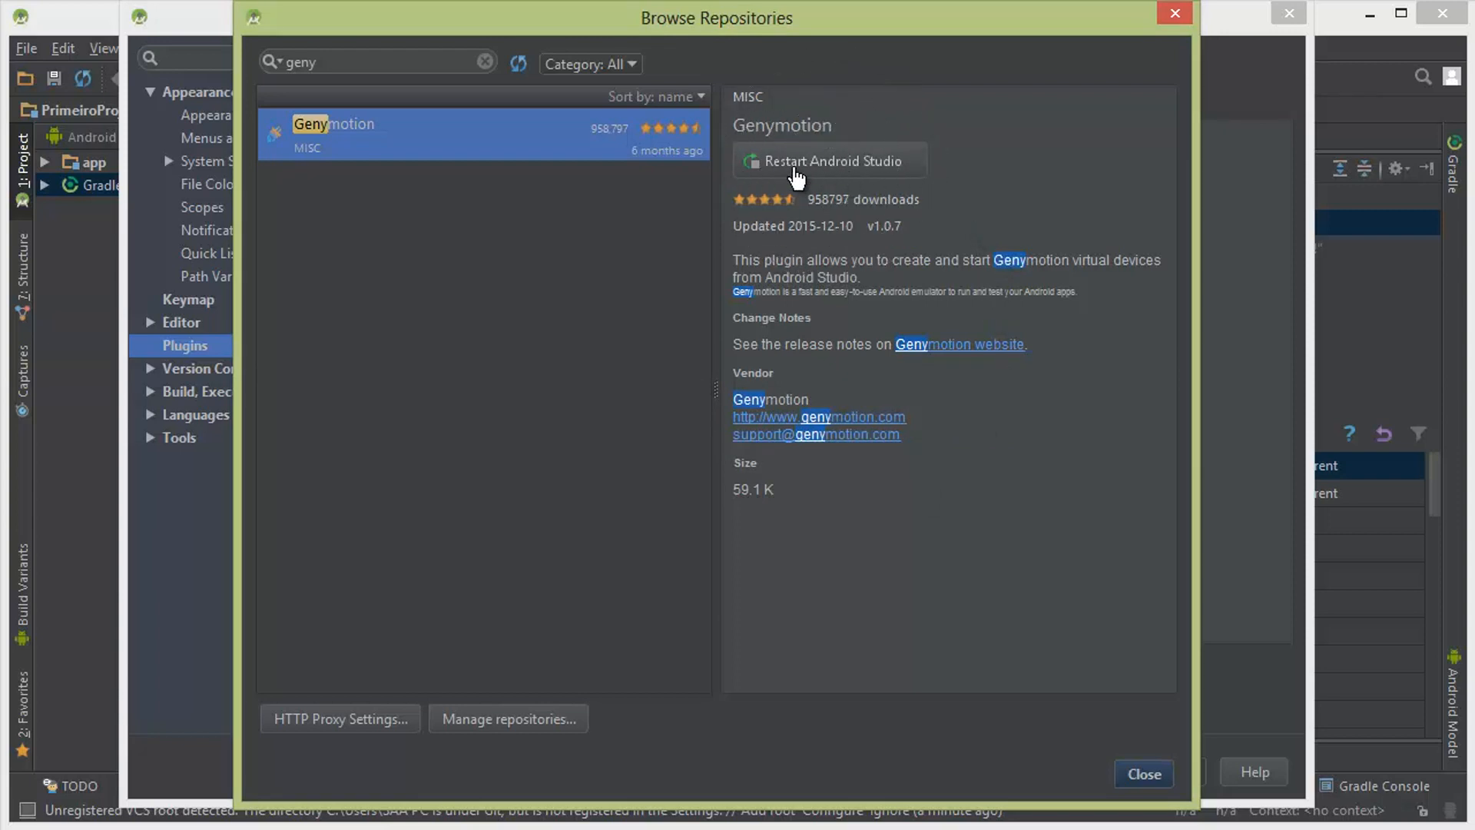
{"action": "left_click", "coordinate": [827, 162]}
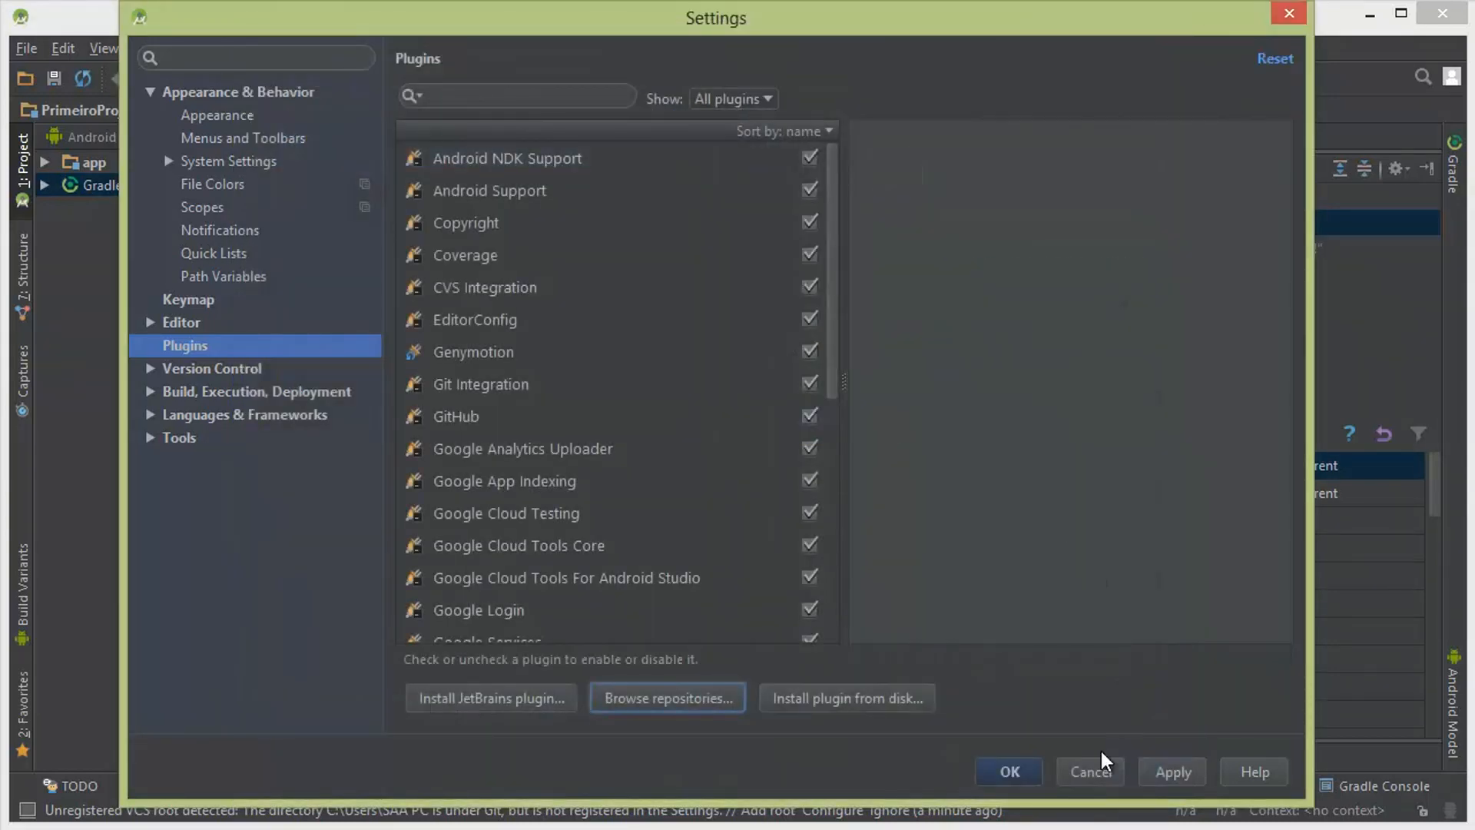
{"action": "left_click", "coordinate": [1012, 770]}
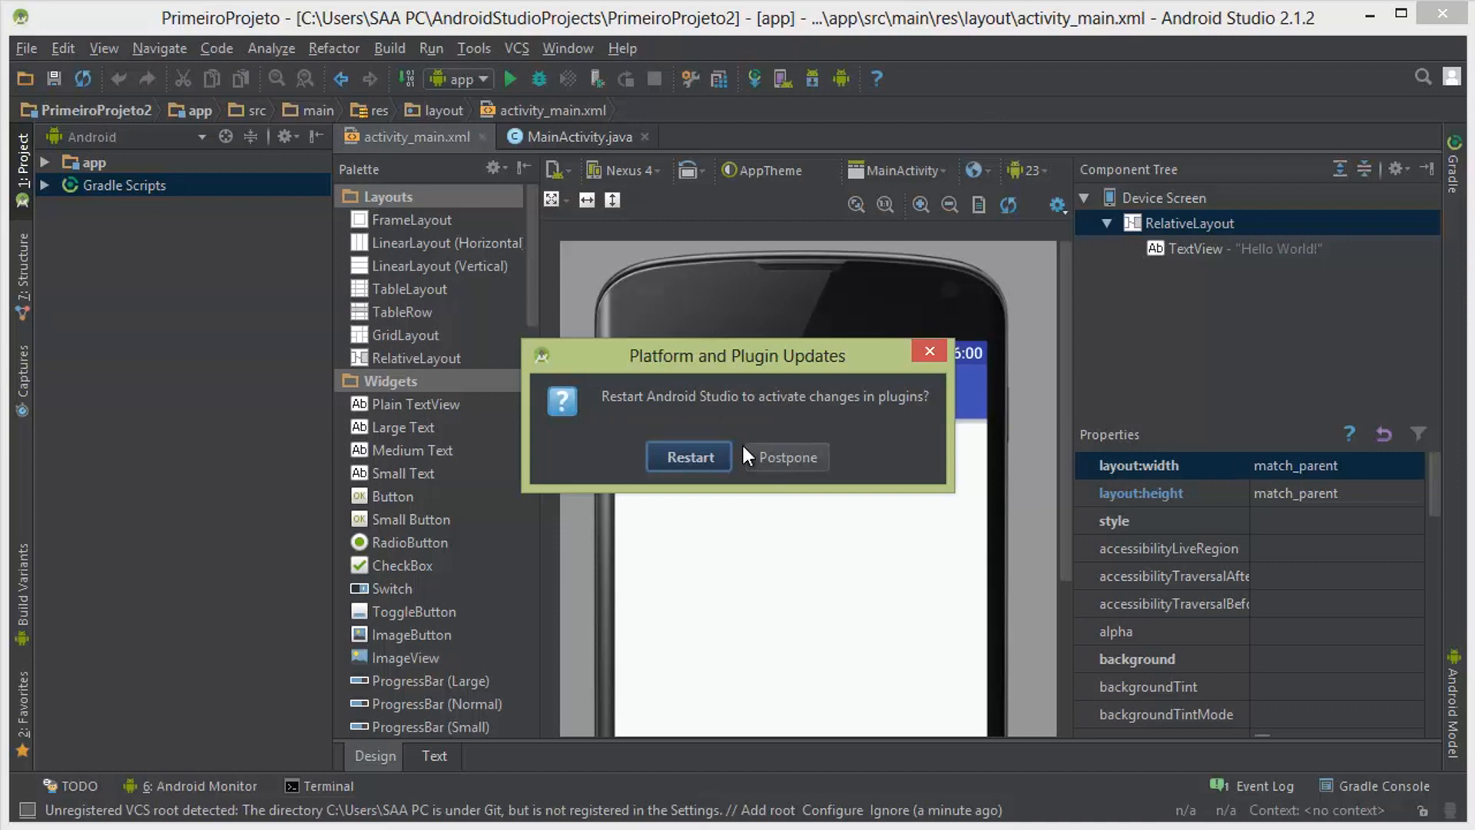
{"action": "left_click", "coordinate": [691, 457]}
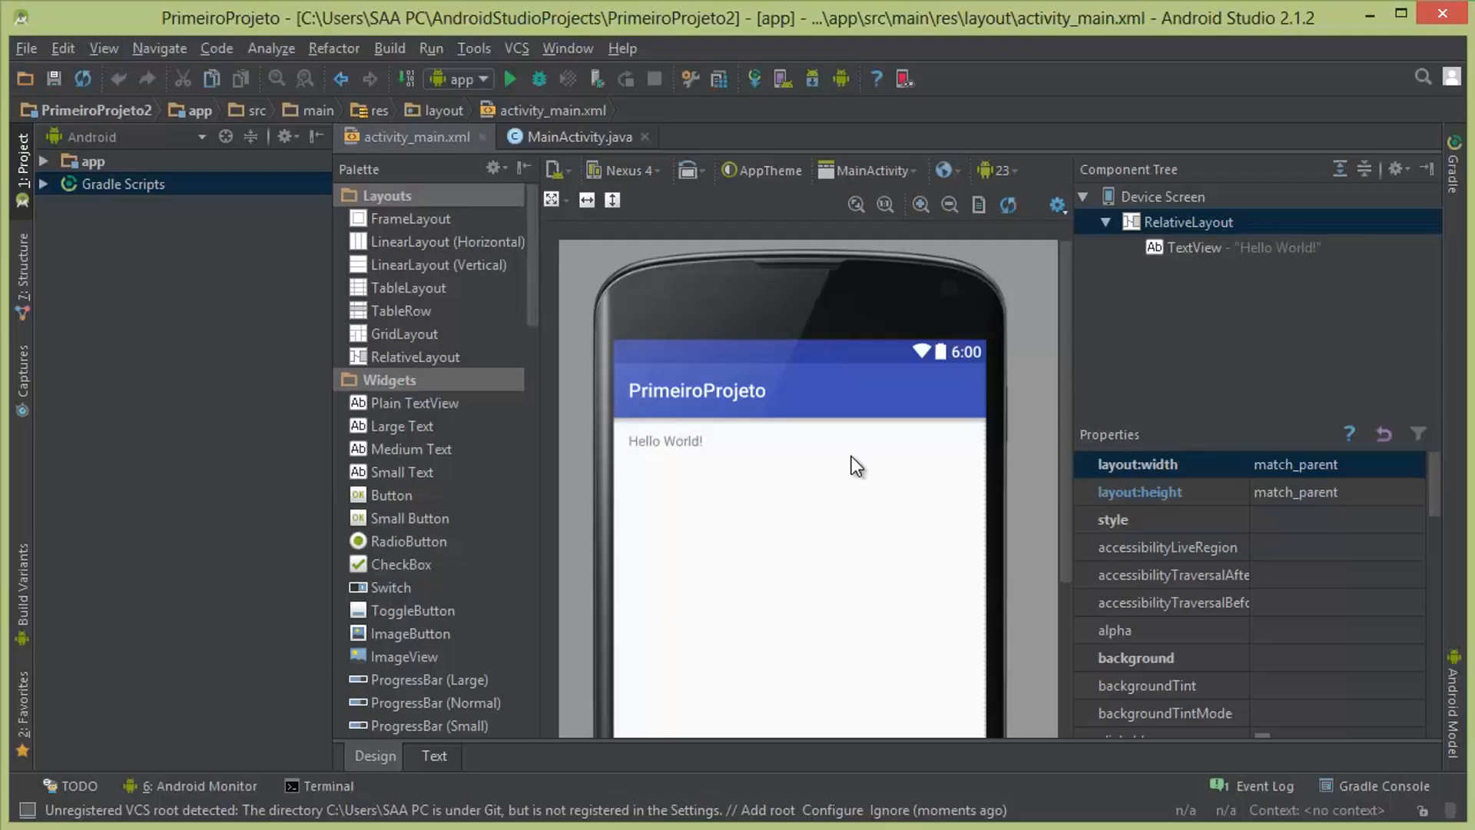
Step: Set the Genymotion plugin's folder path to C:\Program Files\Genymobile\Genymotion, save it and dismiss the path warning
{"action": "left_click", "coordinate": [906, 80]}
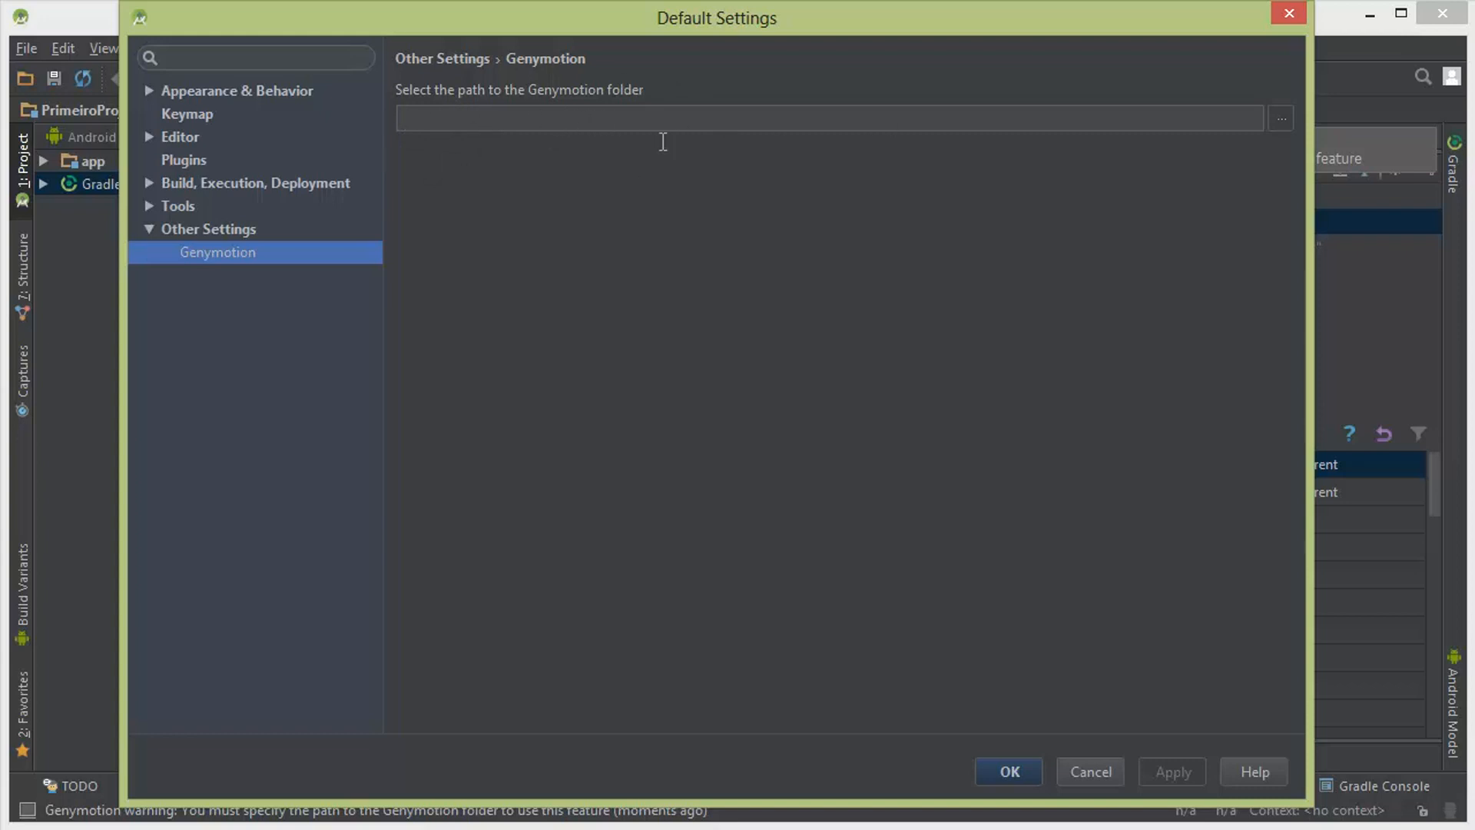
{"action": "left_click", "coordinate": [1281, 119]}
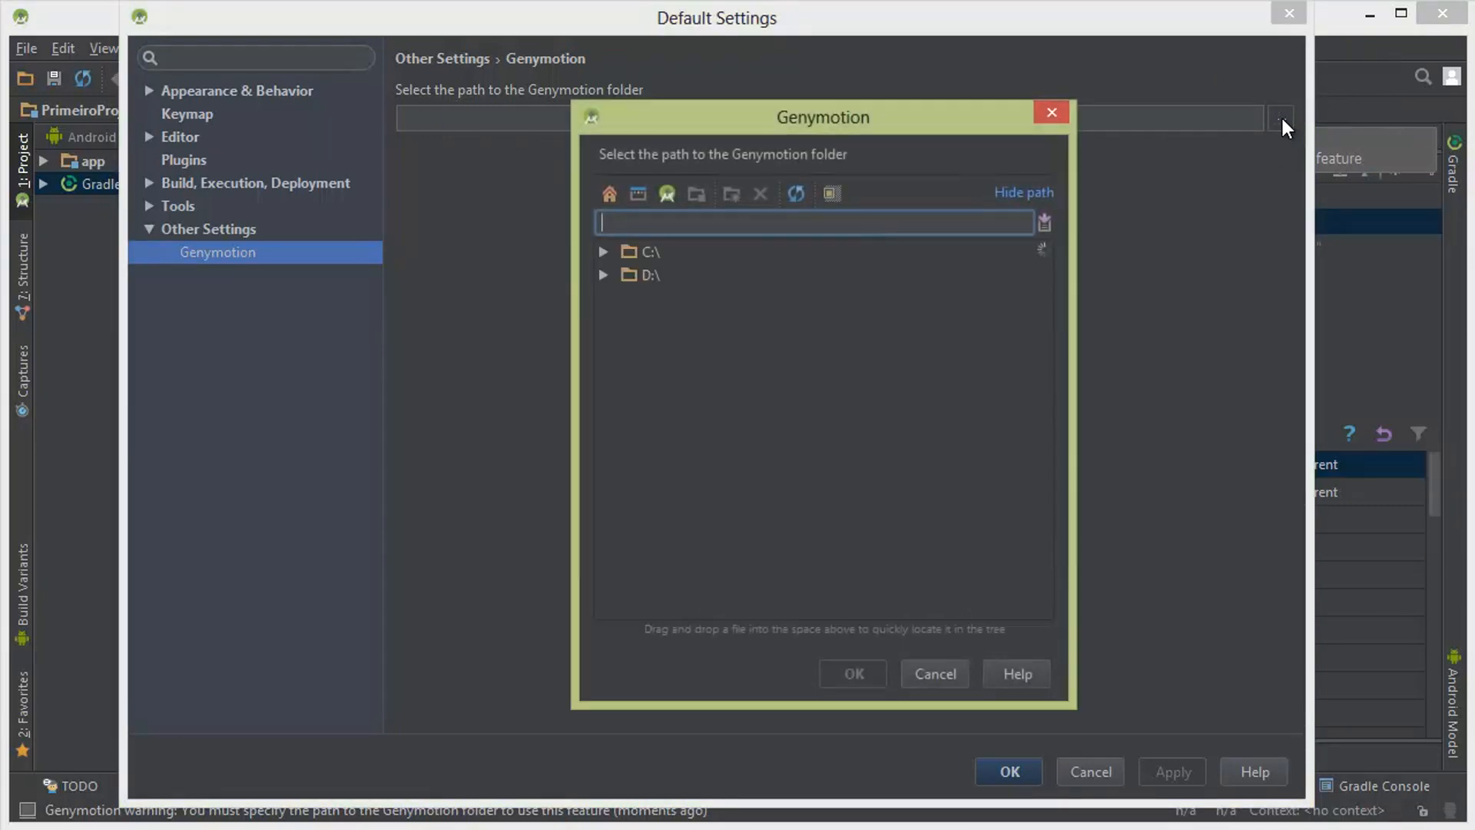
{"action": "left_click", "coordinate": [603, 250]}
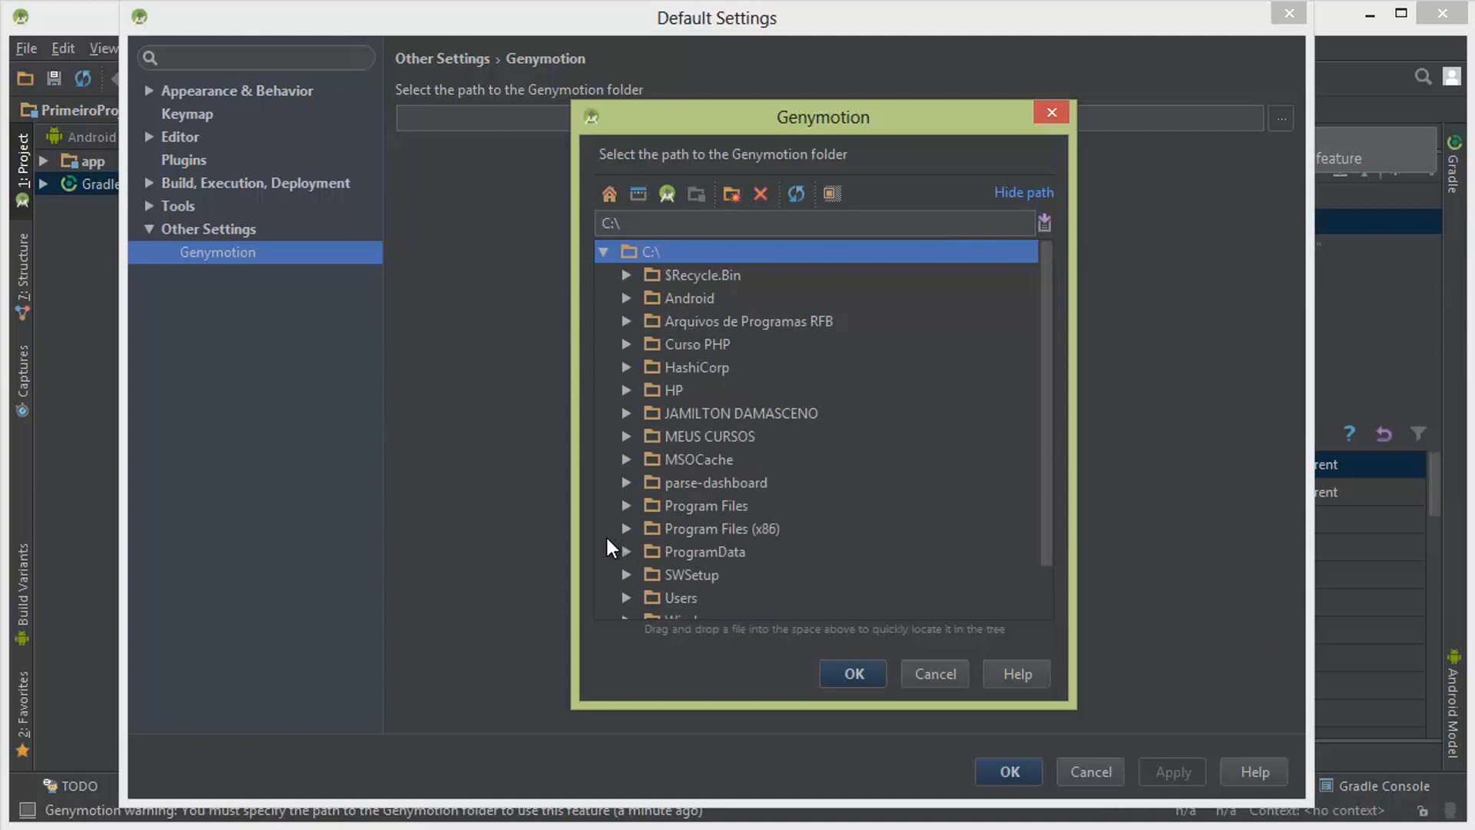
{"action": "scroll", "coordinate": [630, 527], "scroll_direction": "down", "scroll_amount": 2}
{"action": "left_click", "coordinate": [626, 446]}
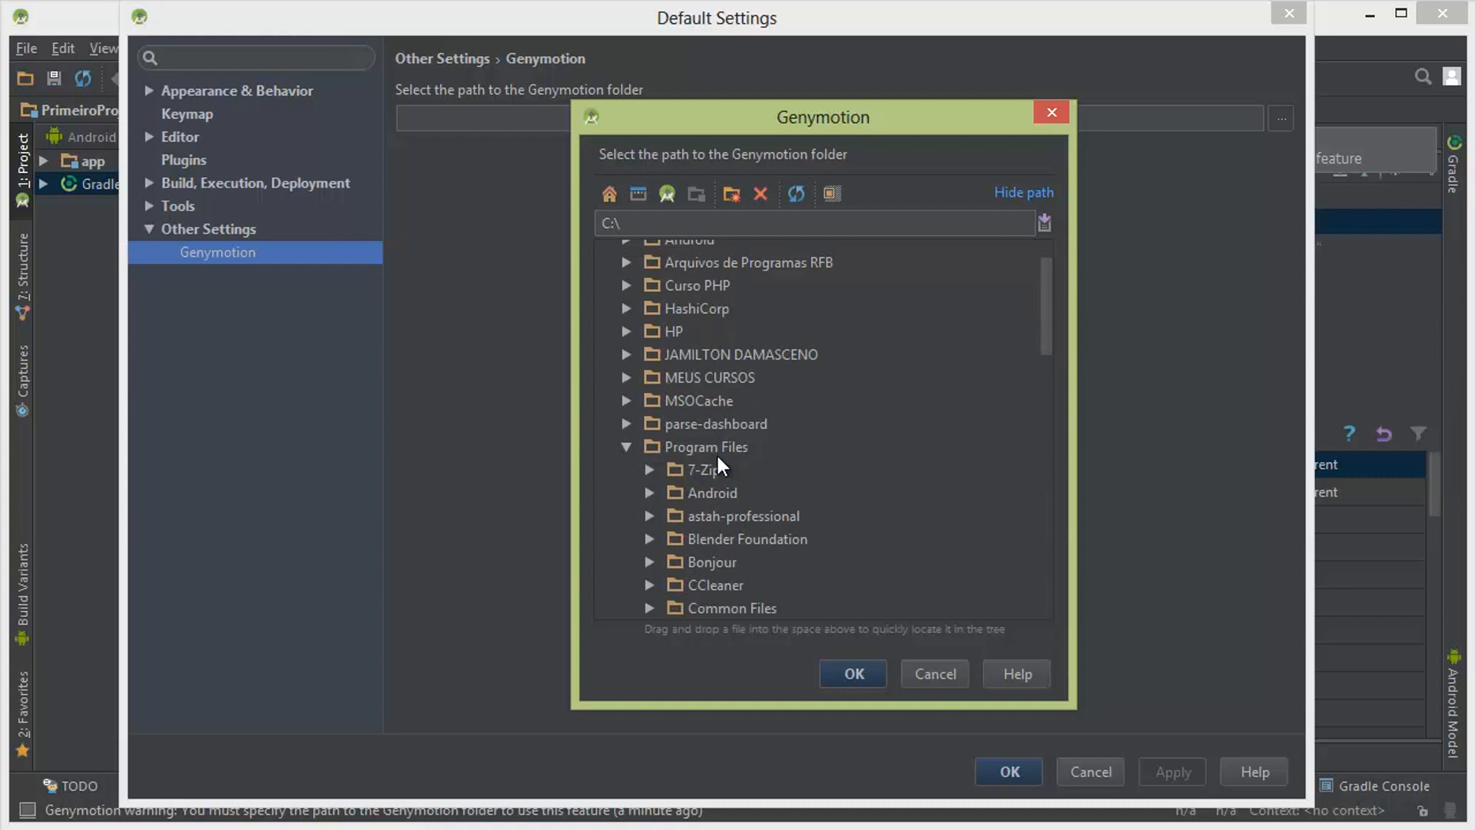
{"action": "scroll", "coordinate": [730, 446], "scroll_direction": "down", "scroll_amount": 3}
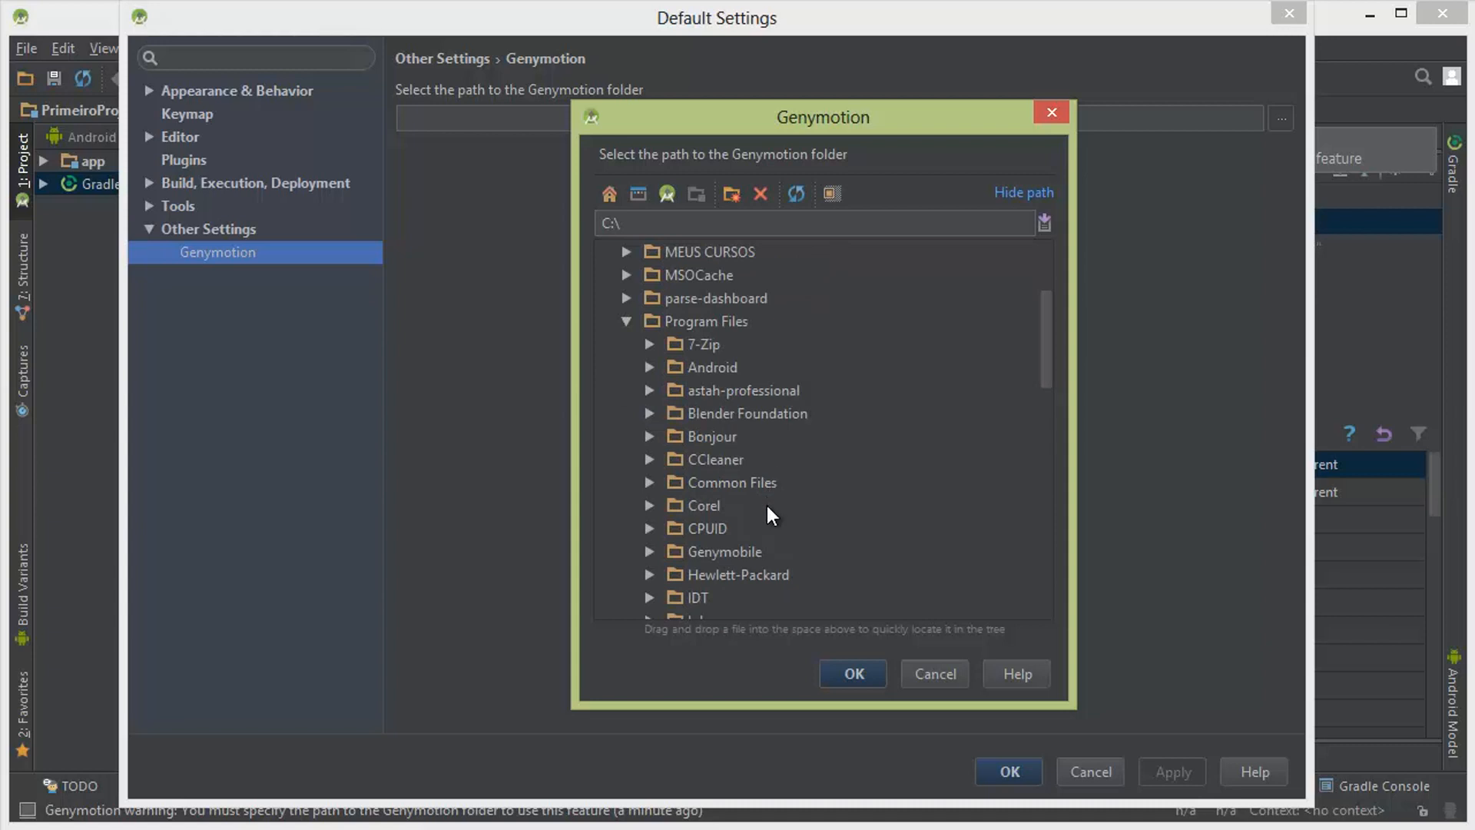
{"action": "left_click", "coordinate": [646, 550]}
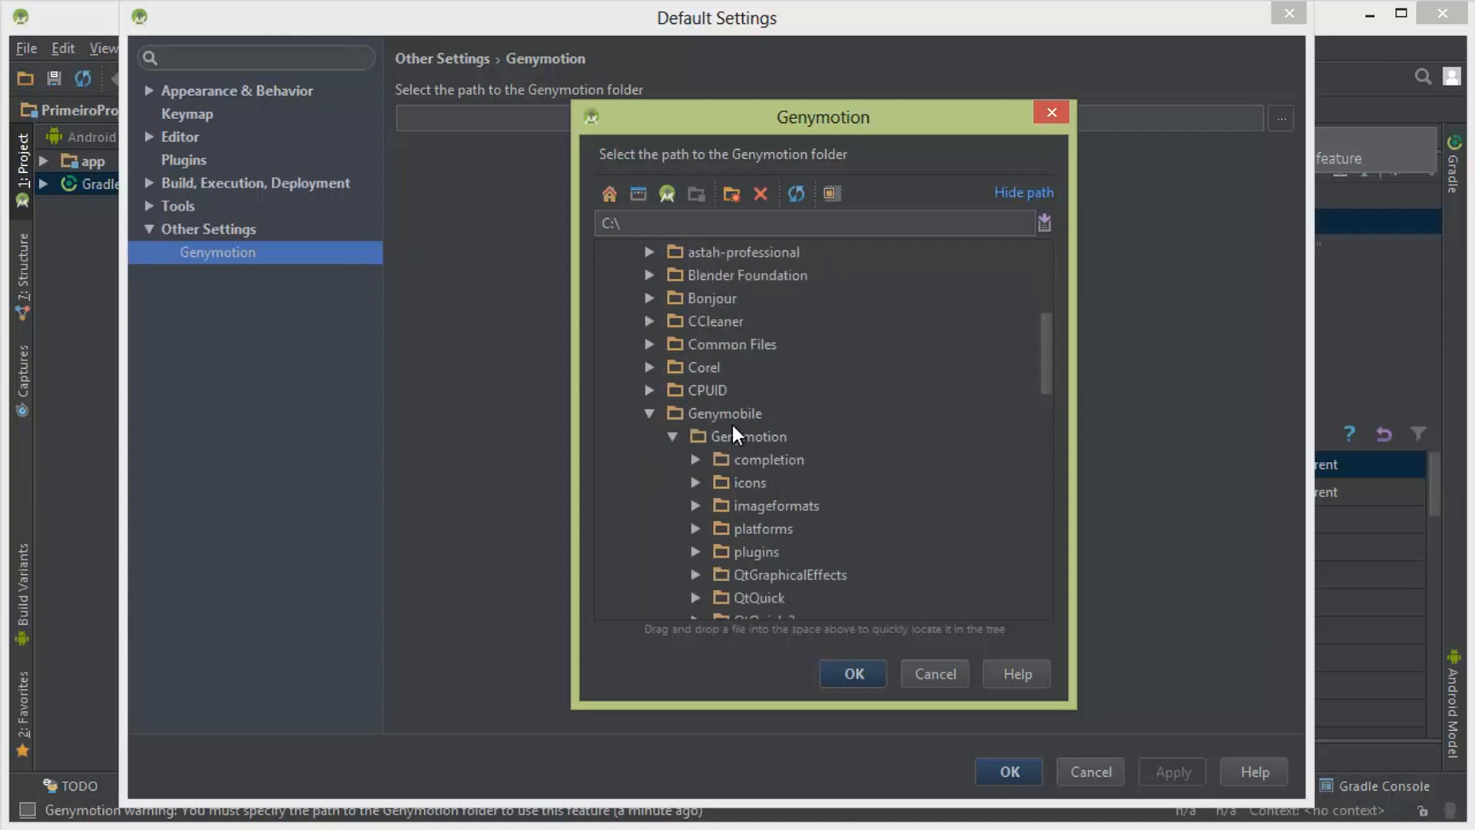
{"action": "left_click", "coordinate": [749, 438]}
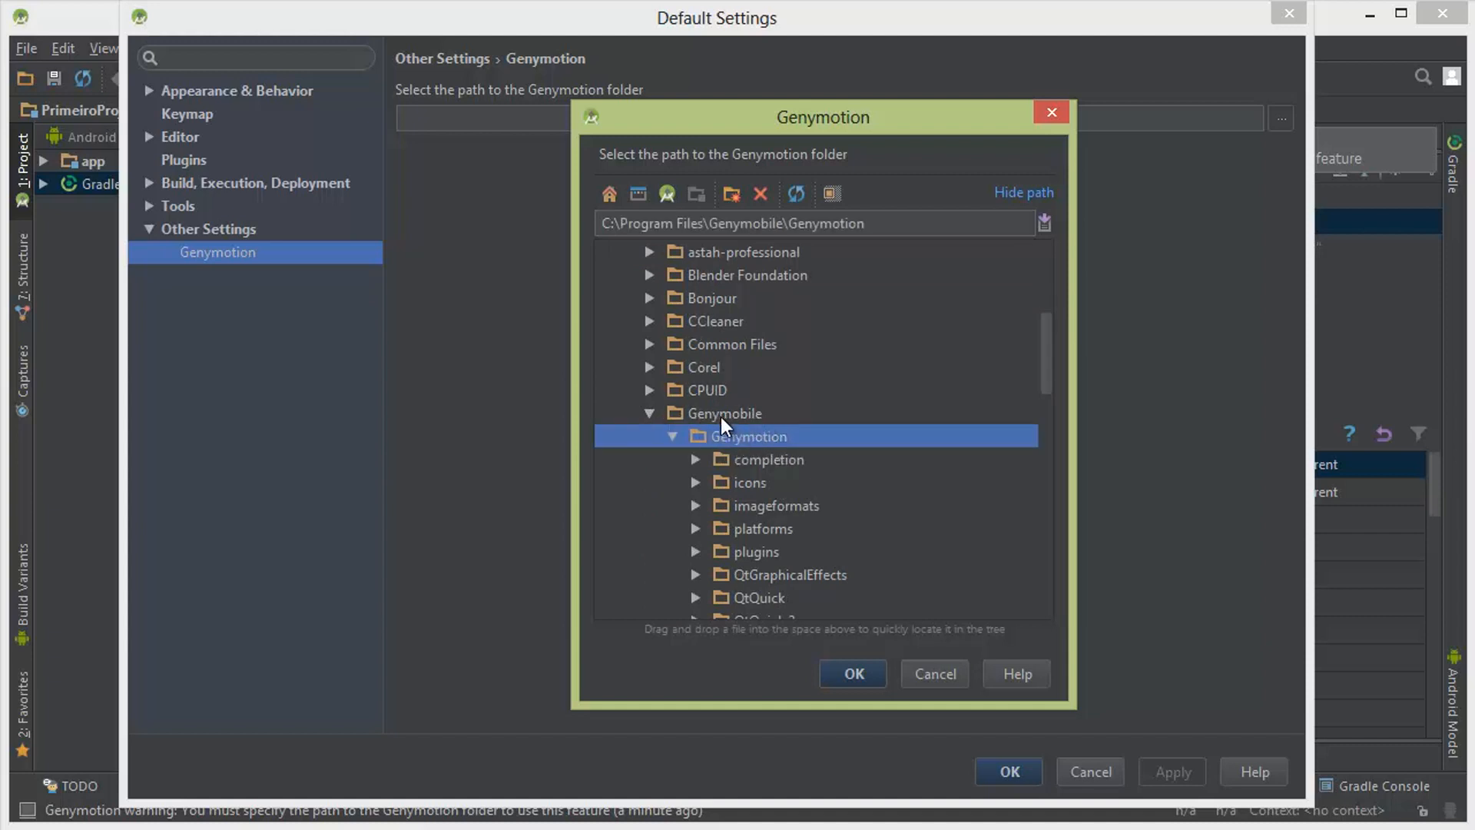
{"action": "left_click", "coordinate": [757, 441]}
{"action": "left_click", "coordinate": [858, 673]}
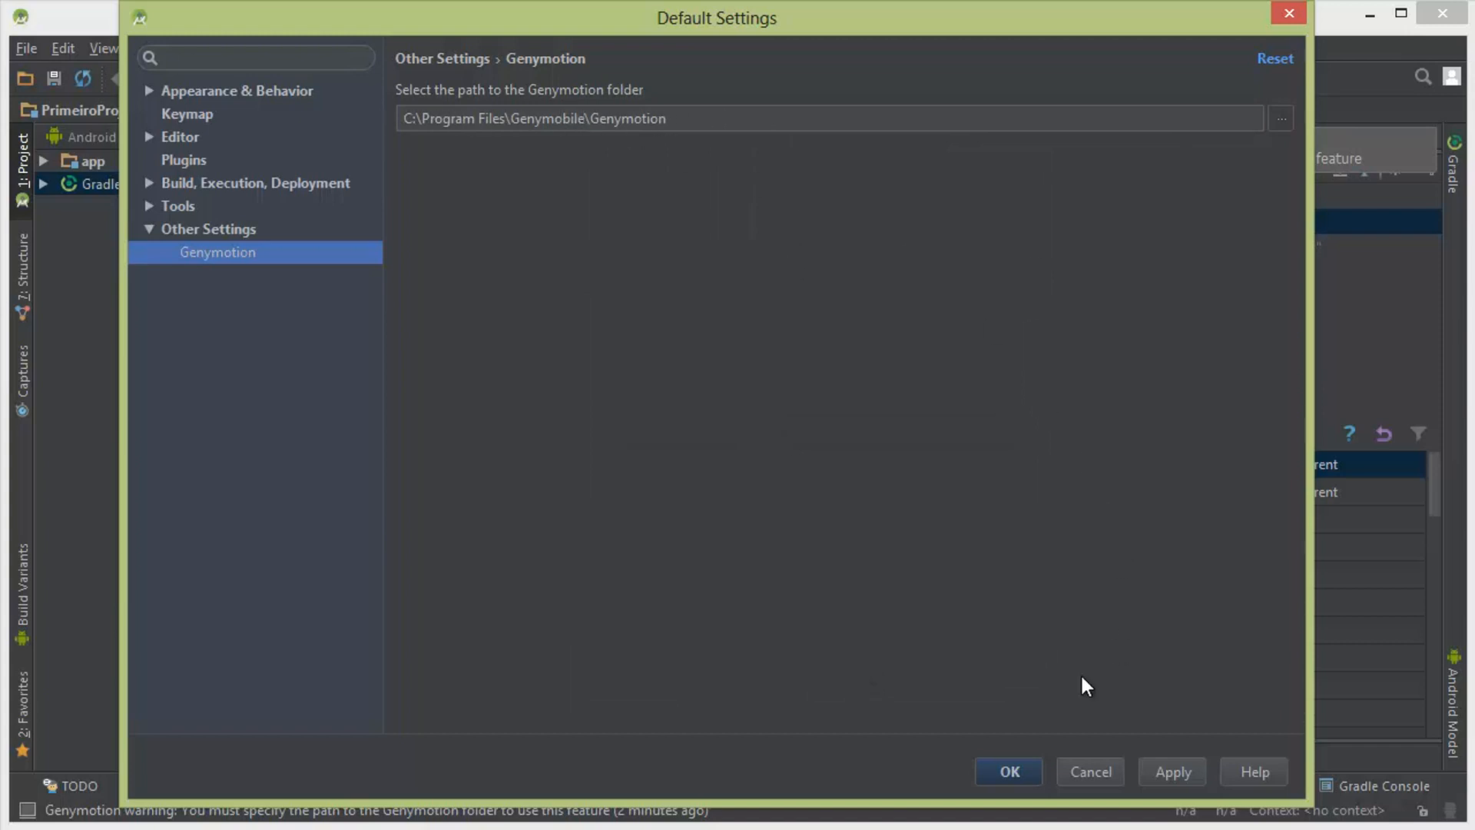
{"action": "left_click", "coordinate": [1008, 768]}
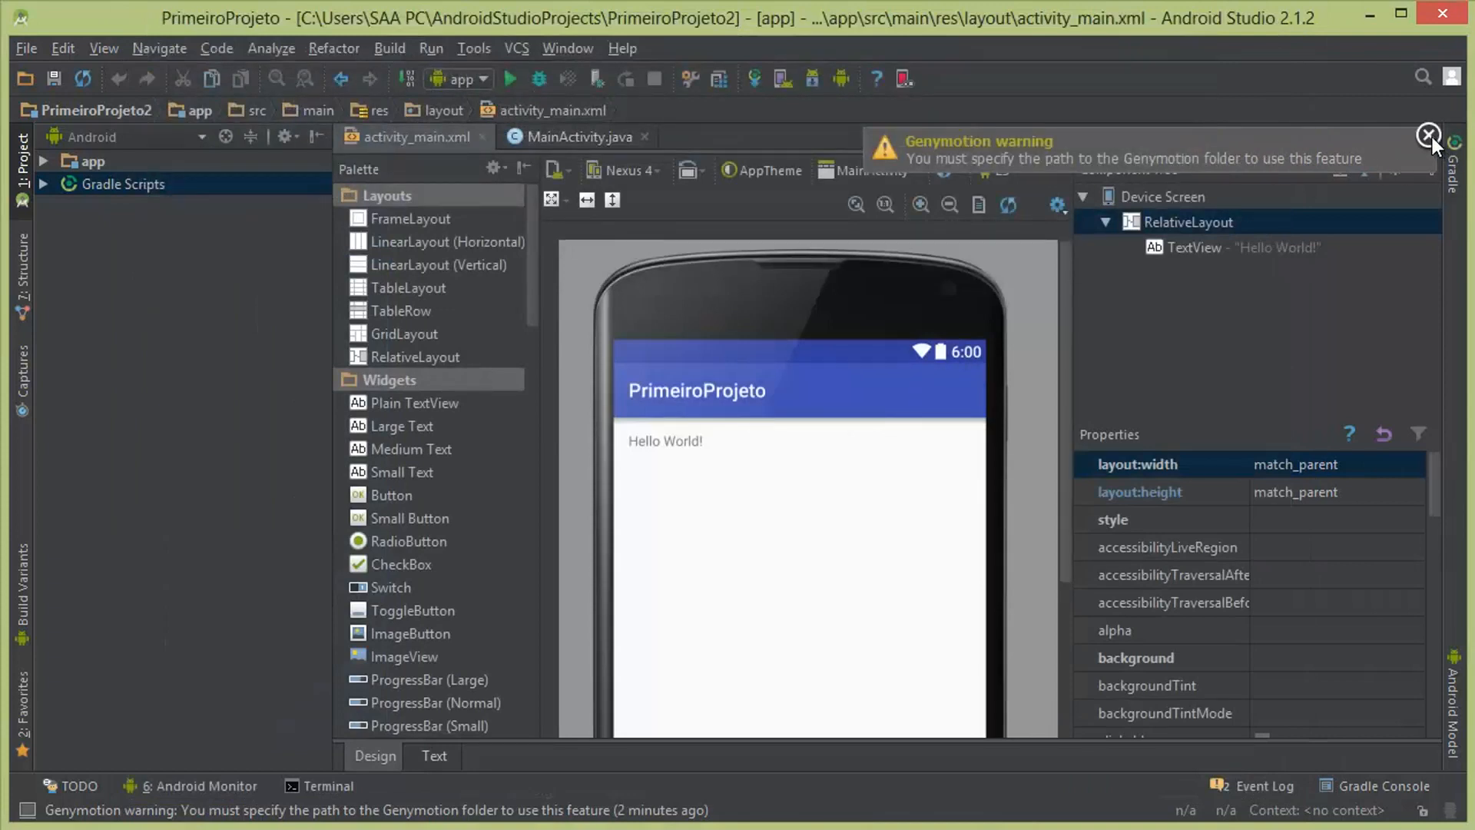
{"action": "left_click", "coordinate": [1432, 137]}
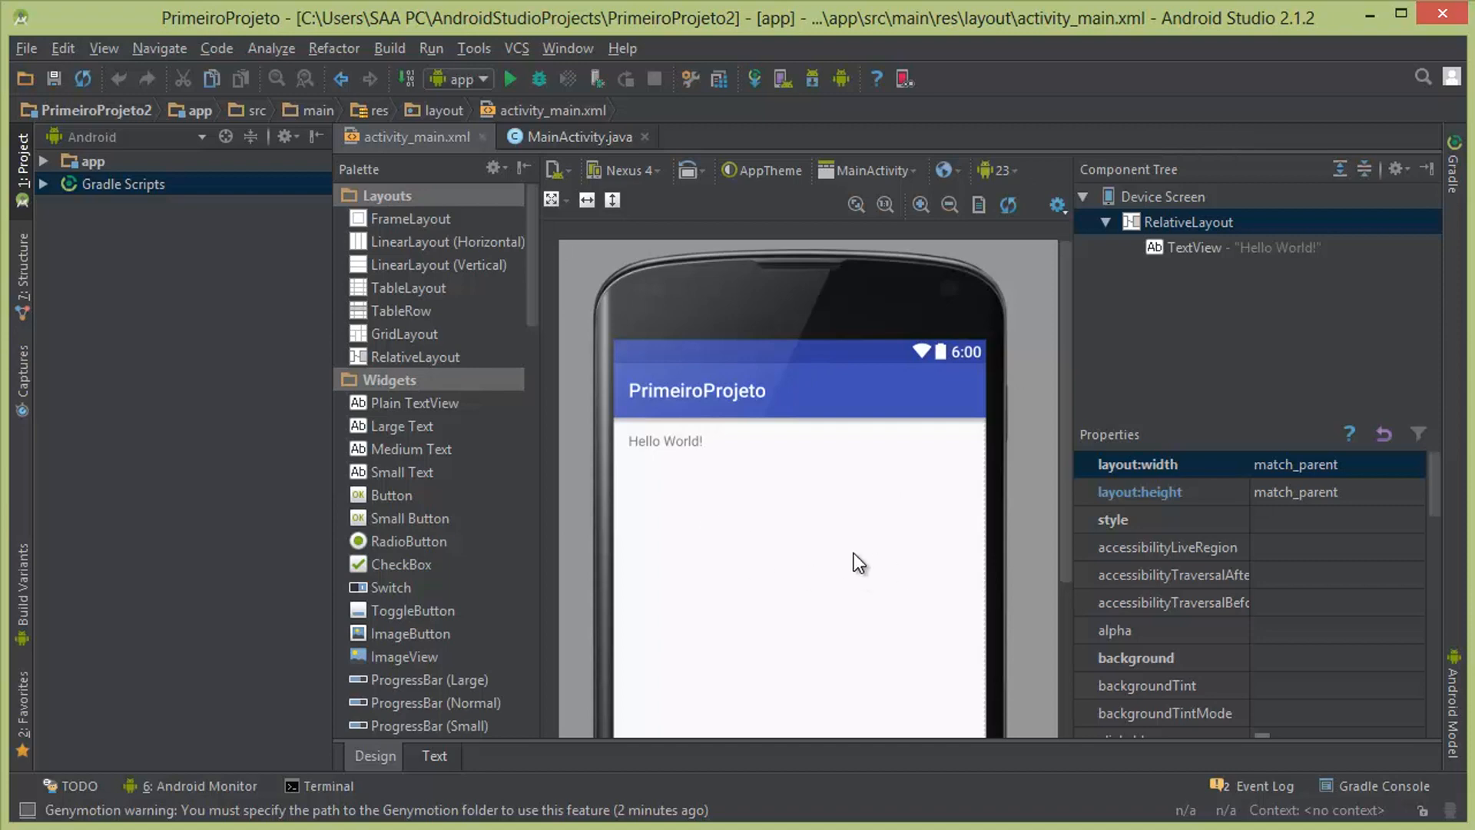
Step: Open the Genymotion Device Manager in Android Studio and examine the Nexus5 and Nexus4 virtual devices and their AOSP versions
{"action": "left_click", "coordinate": [906, 76]}
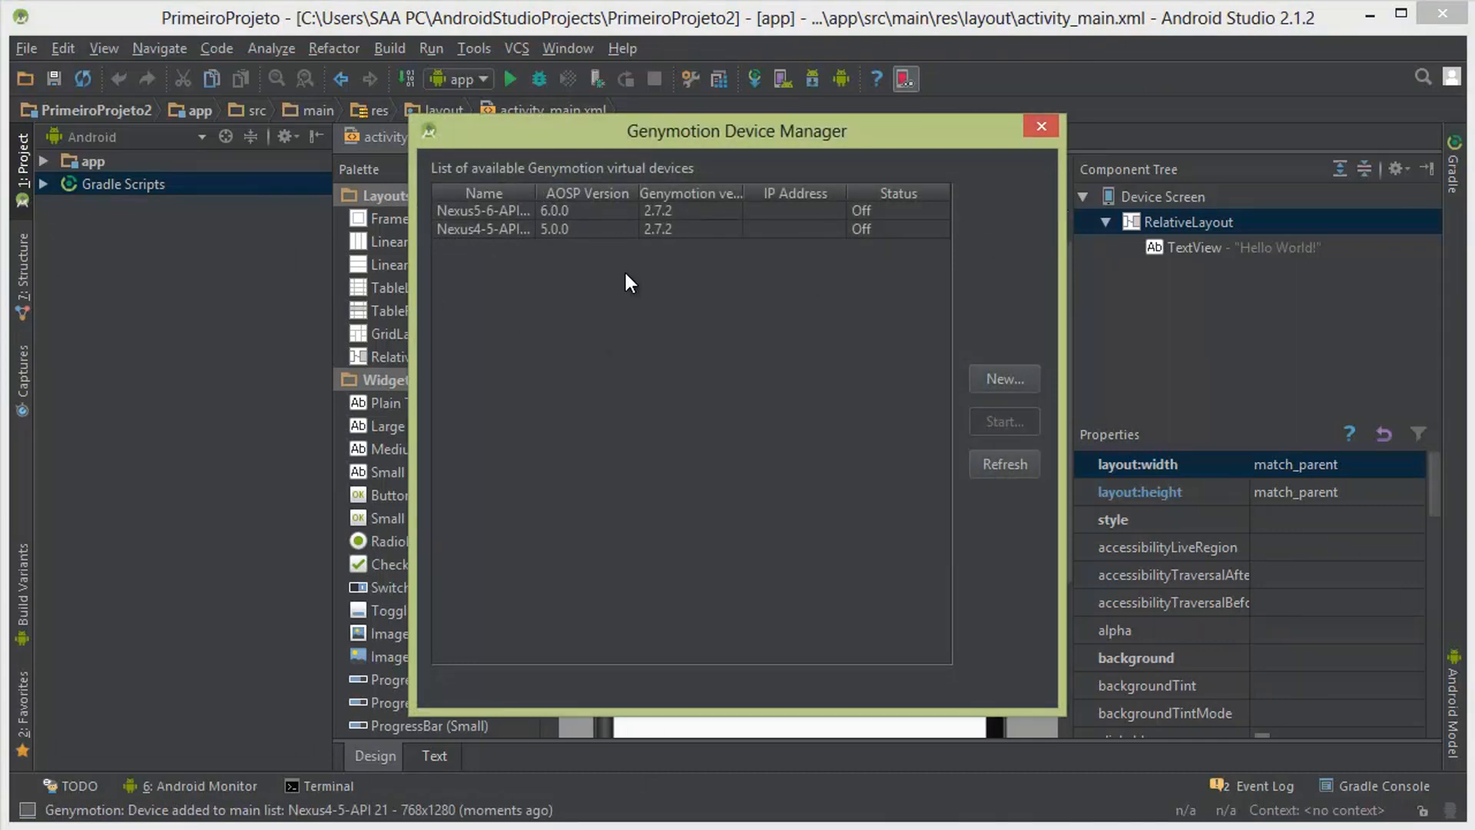
{"action": "left_click", "coordinate": [511, 210]}
{"action": "left_click", "coordinate": [505, 229]}
{"action": "left_click", "coordinate": [507, 211]}
{"action": "left_click", "coordinate": [513, 229]}
{"action": "left_click", "coordinate": [556, 212]}
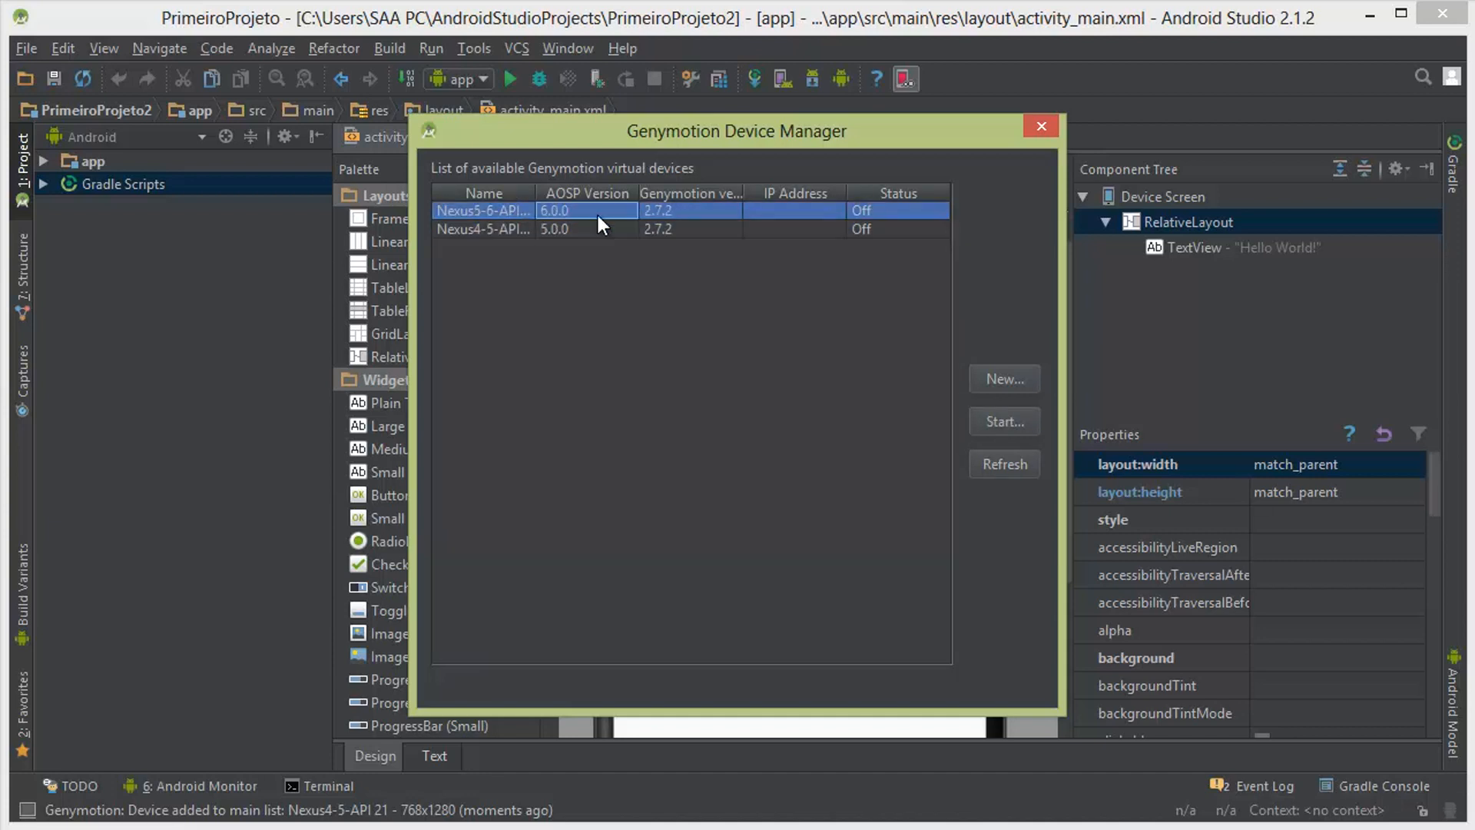
{"action": "left_click", "coordinate": [550, 229]}
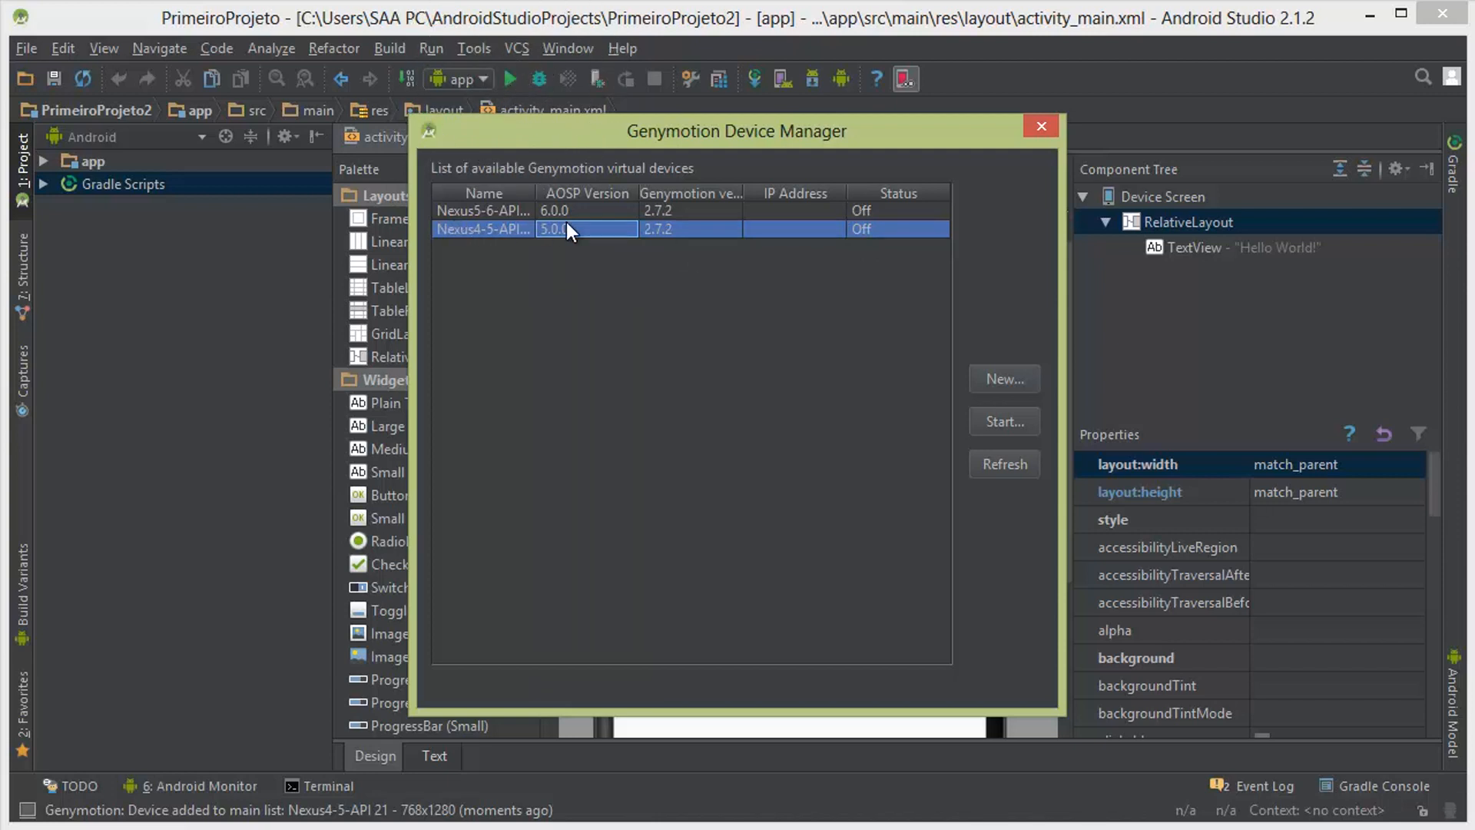
Step: Start the Nexus5 virtual device with AOSP version 6.0.0 from the Genymotion Device Manager and minimize its emulator window
{"action": "left_click", "coordinate": [487, 232]}
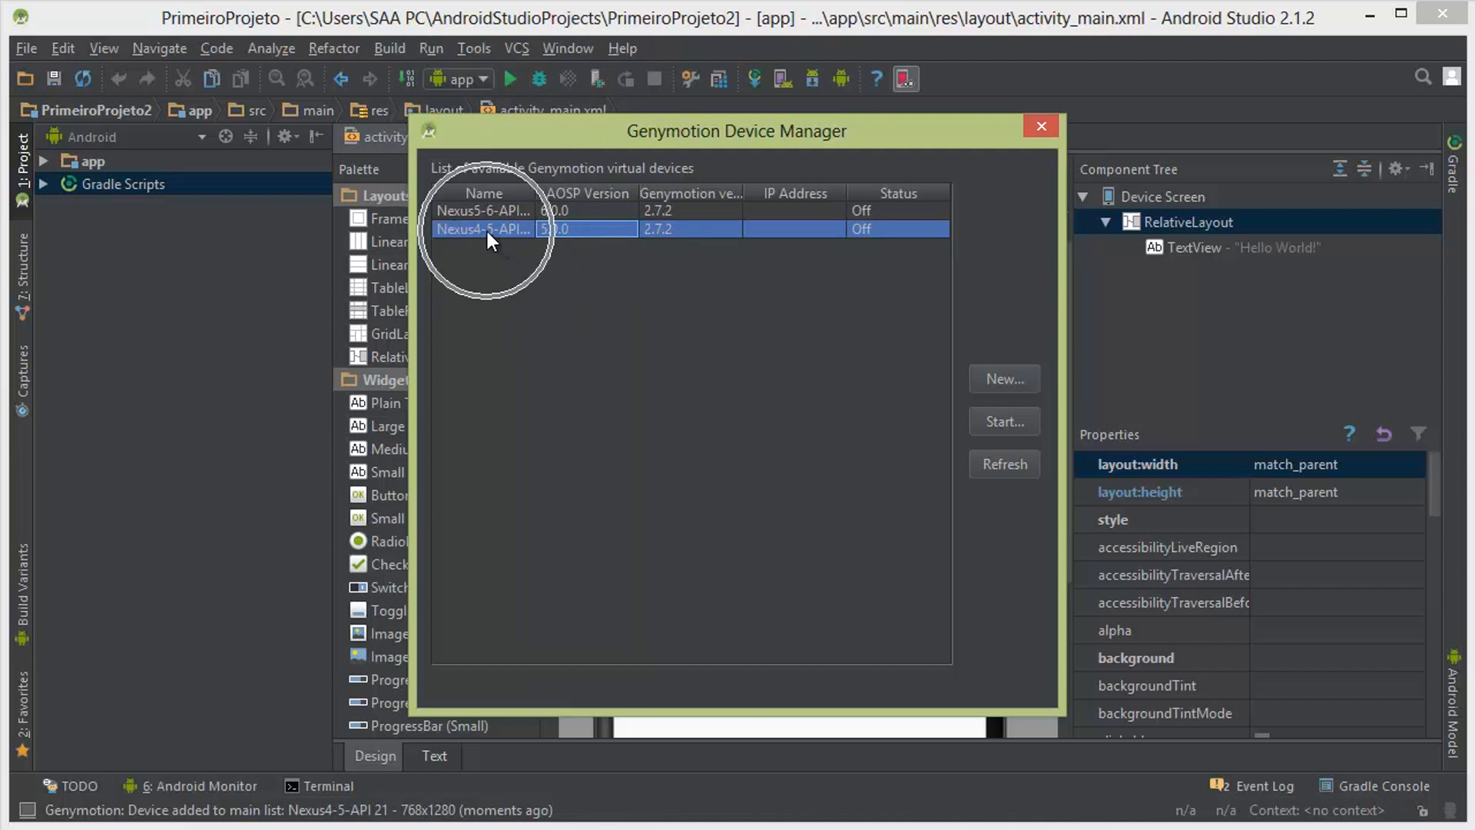
{"action": "left_click", "coordinate": [492, 211]}
{"action": "left_click", "coordinate": [491, 211]}
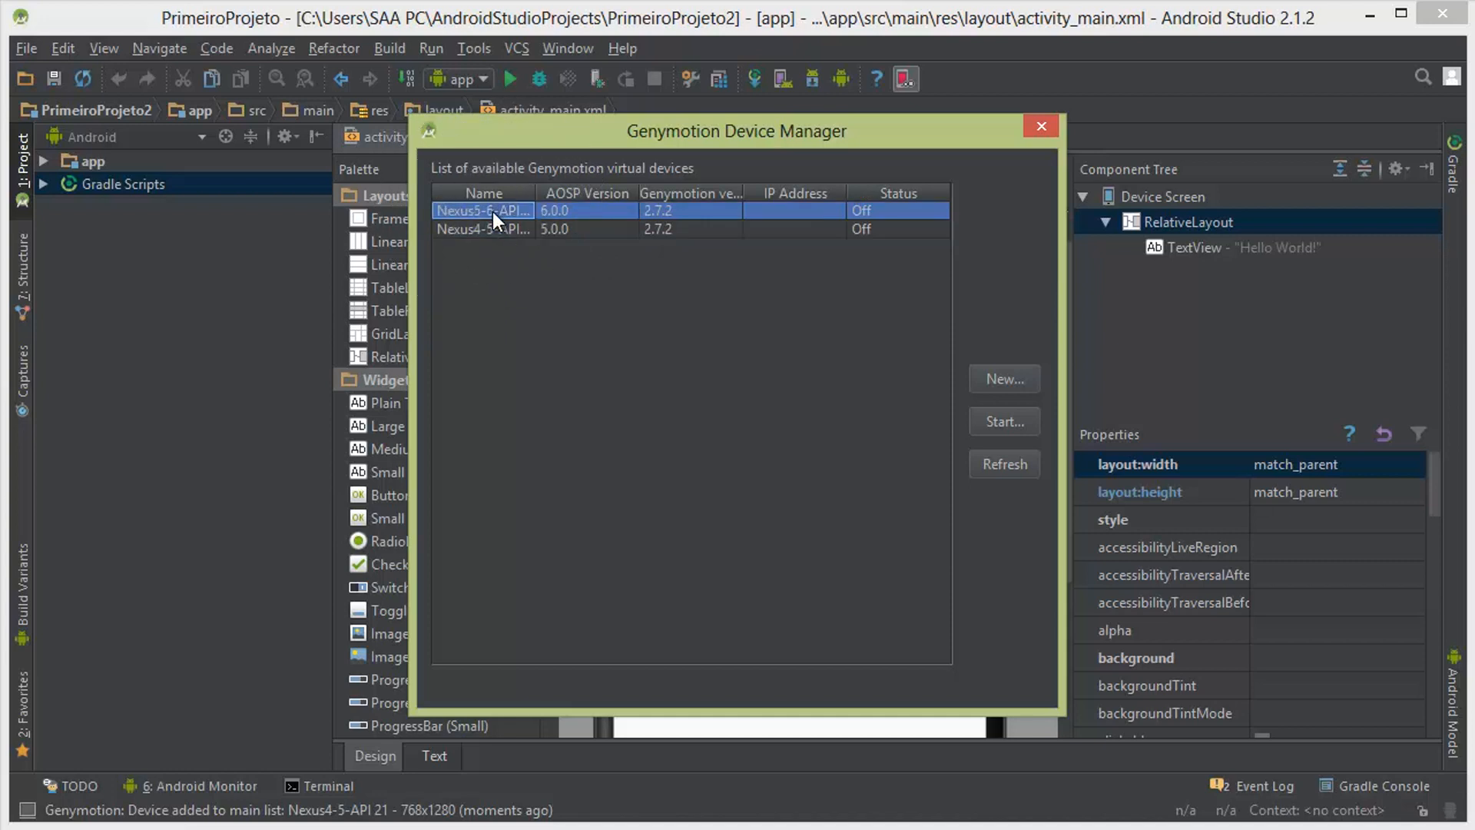
{"action": "left_click", "coordinate": [1011, 421]}
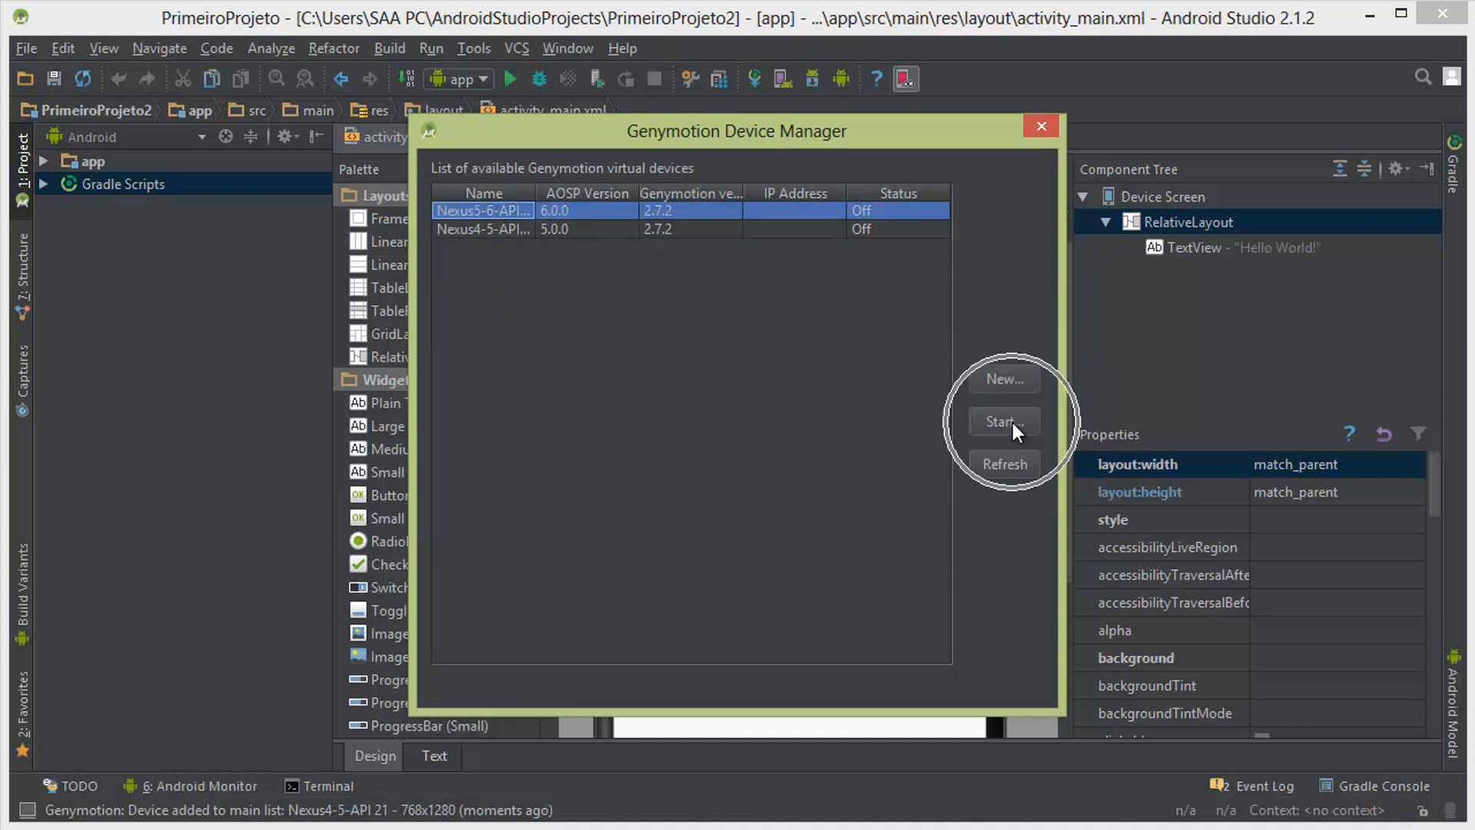
{"action": "left_click_drag", "start_coordinate": [846, 427], "coordinate": [656, 378]}
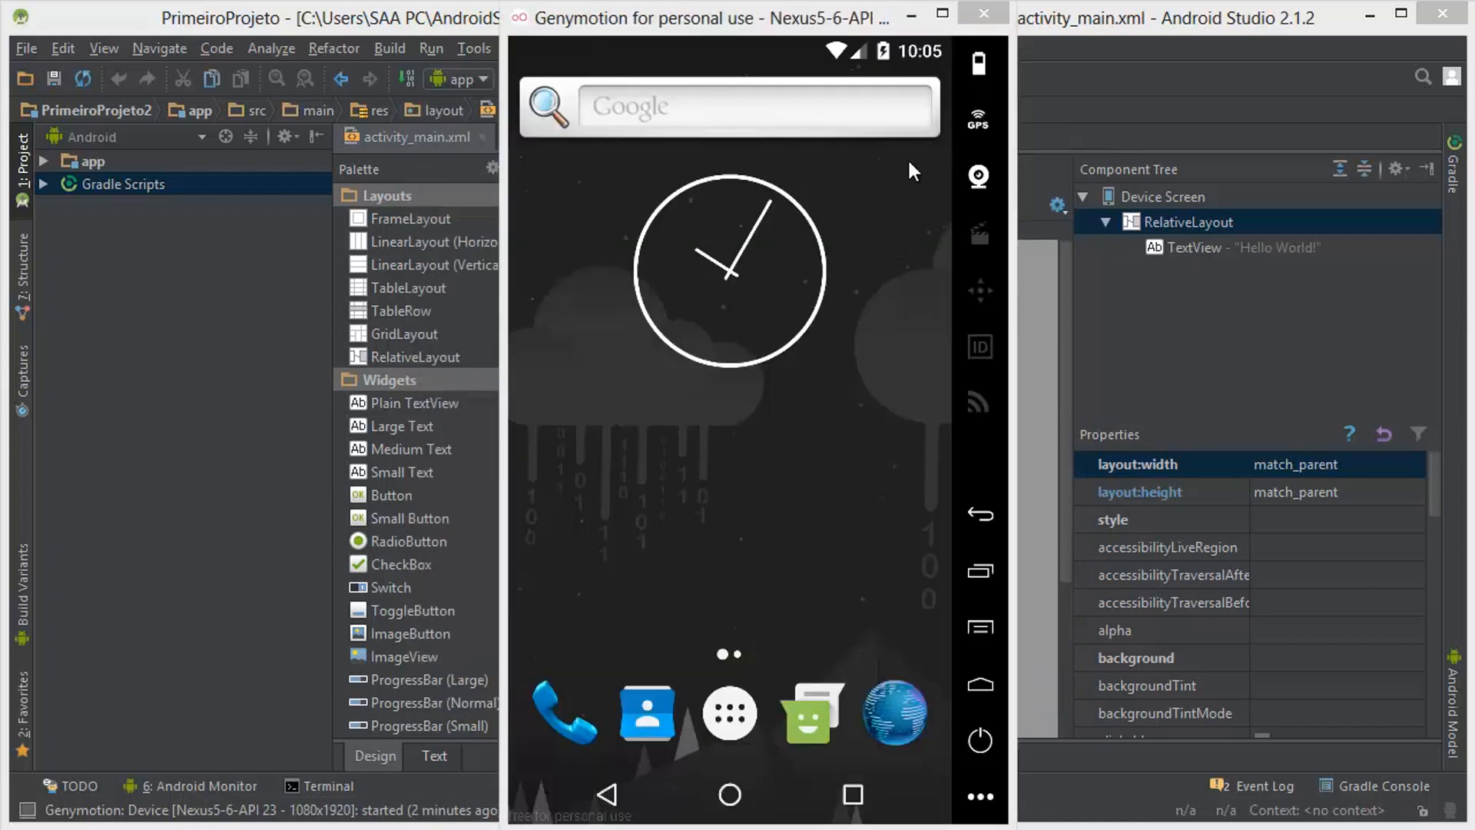
{"action": "left_click", "coordinate": [911, 16]}
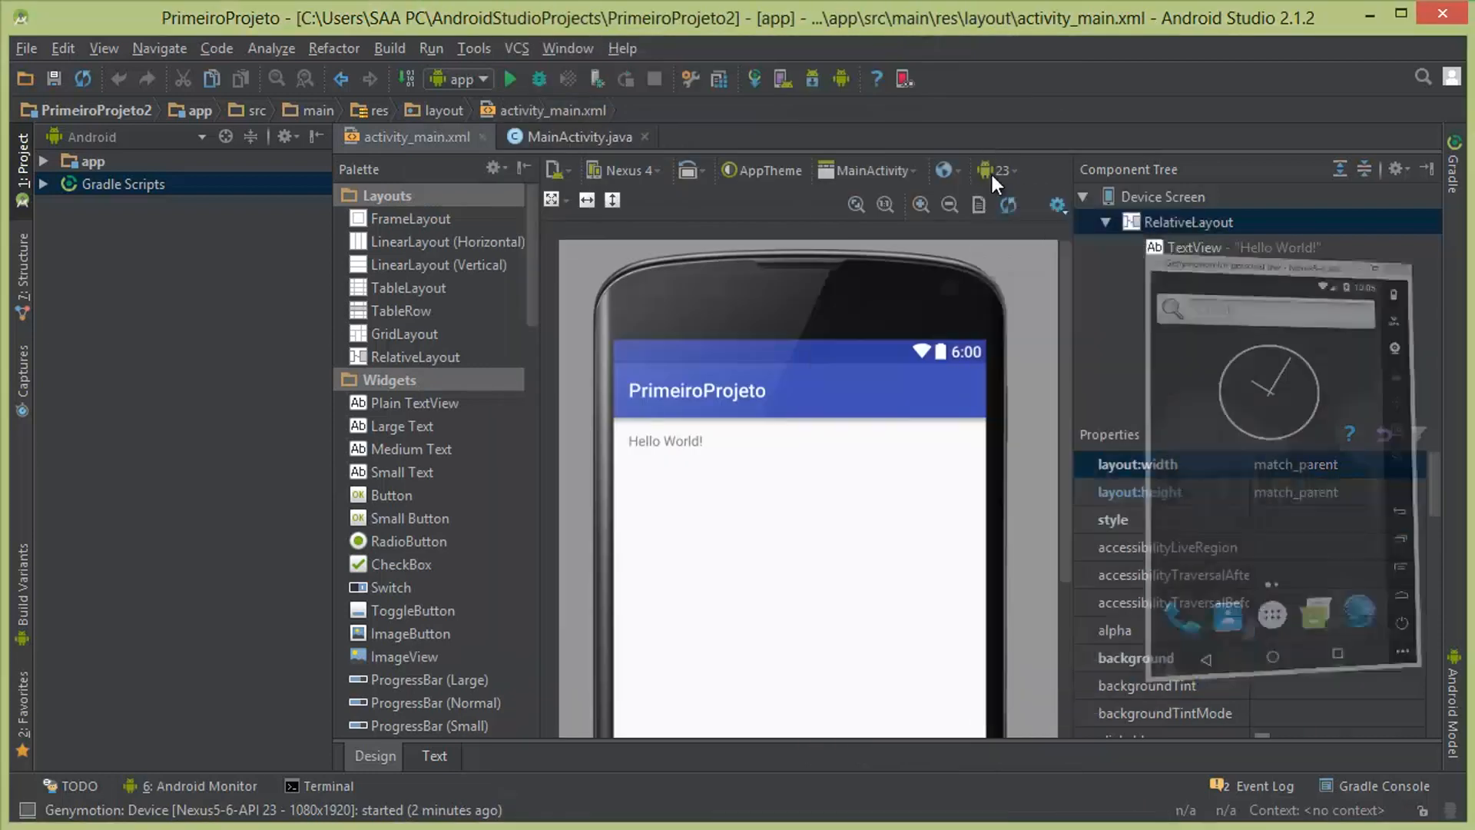
Step: Run the app with the connected Genymotion Nexus5-6-API 23 device as the deployment target
{"action": "left_click", "coordinate": [513, 79]}
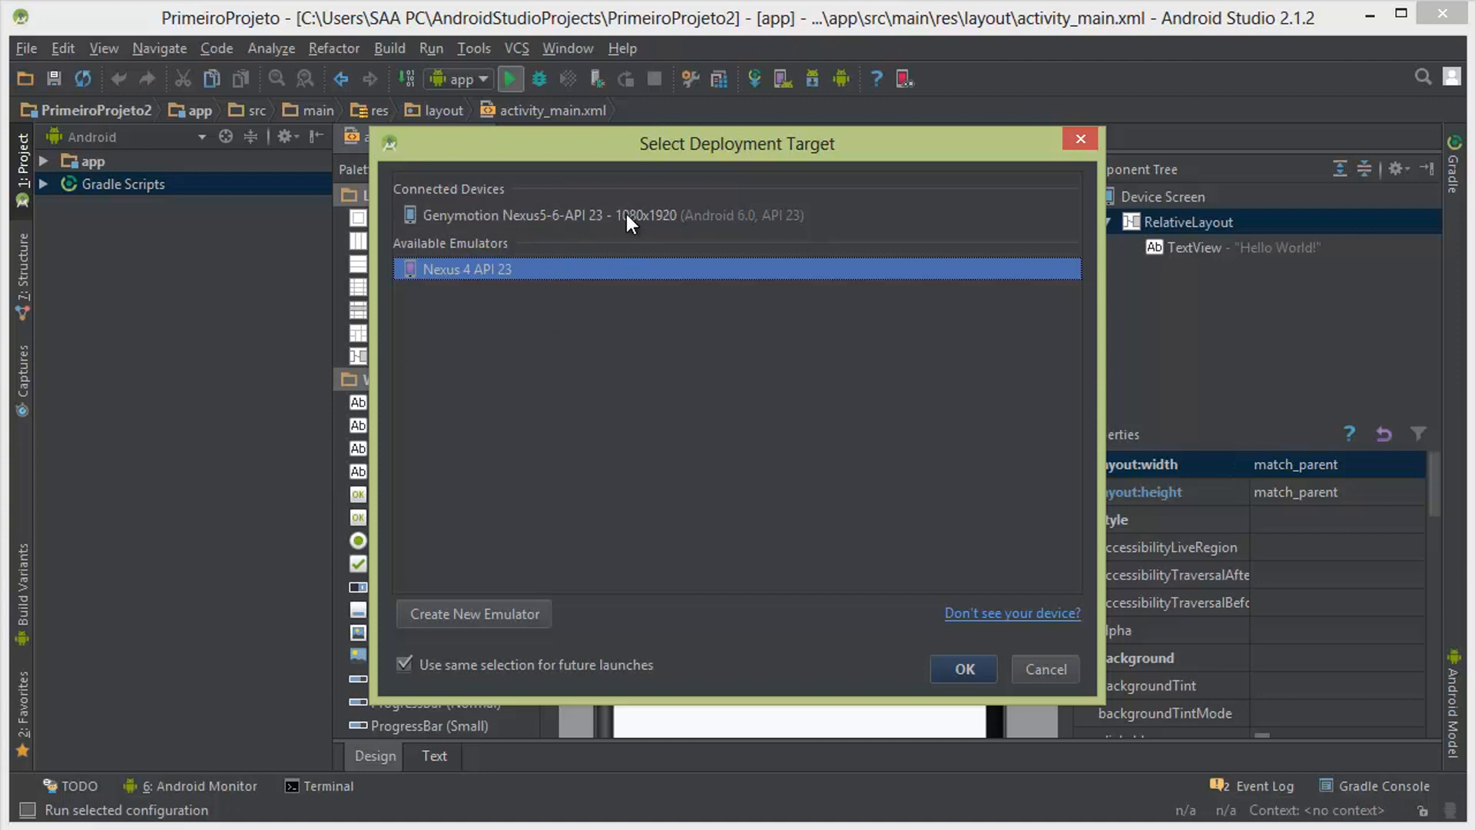
{"action": "left_click", "coordinate": [463, 216]}
{"action": "left_click", "coordinate": [533, 217]}
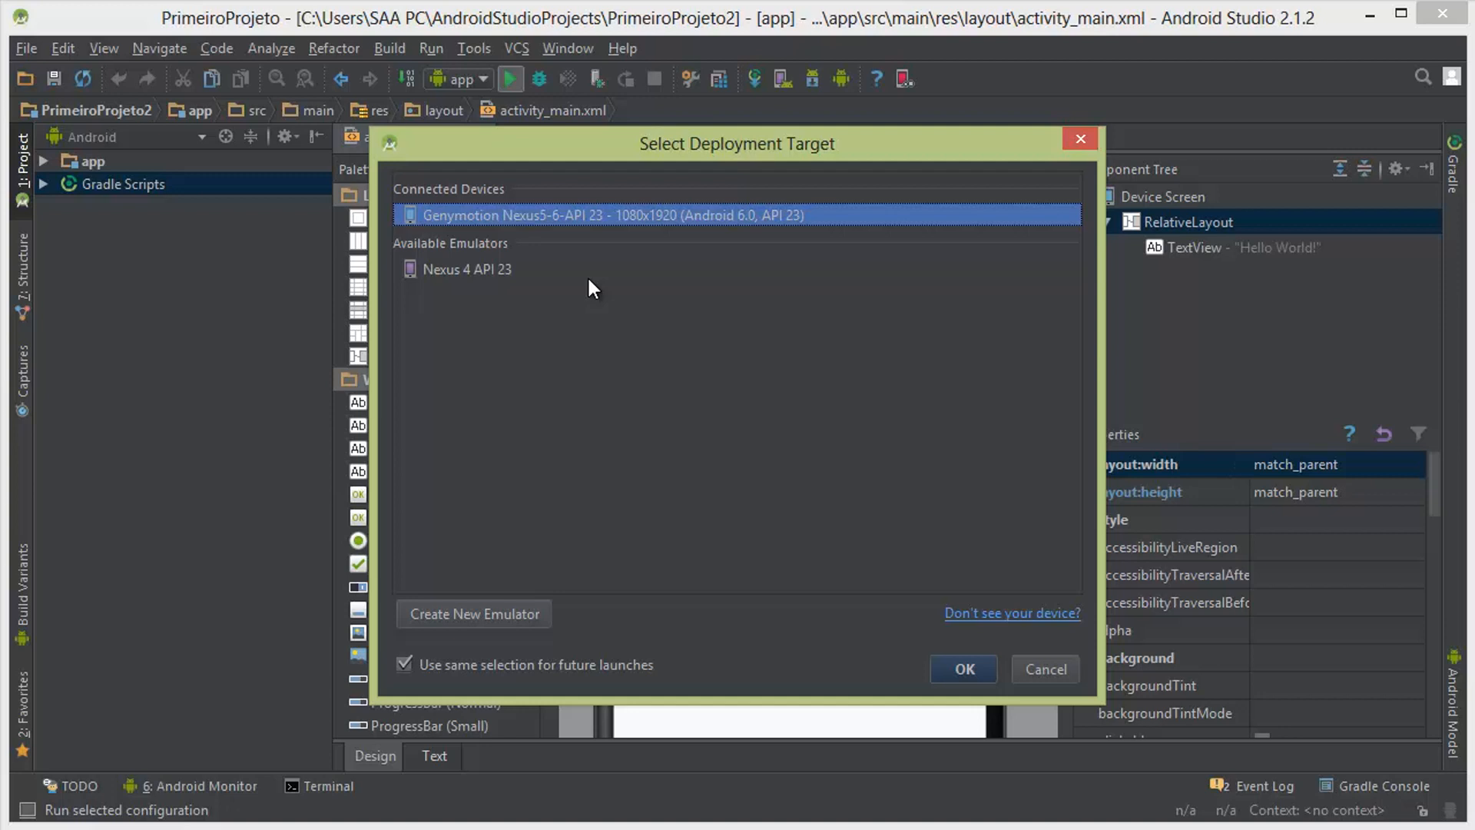
{"action": "left_click", "coordinate": [445, 273]}
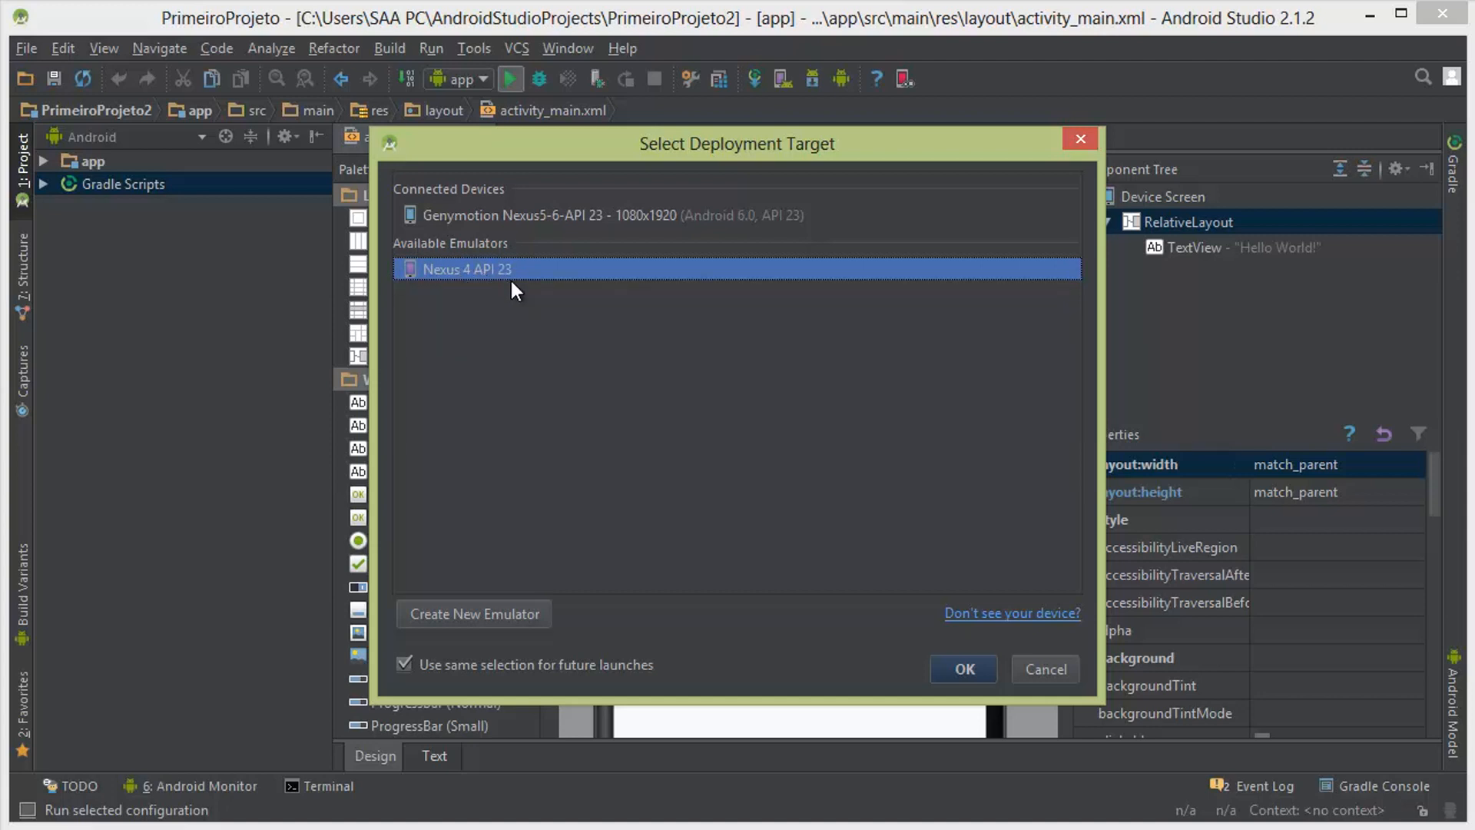
{"action": "left_click", "coordinate": [508, 219]}
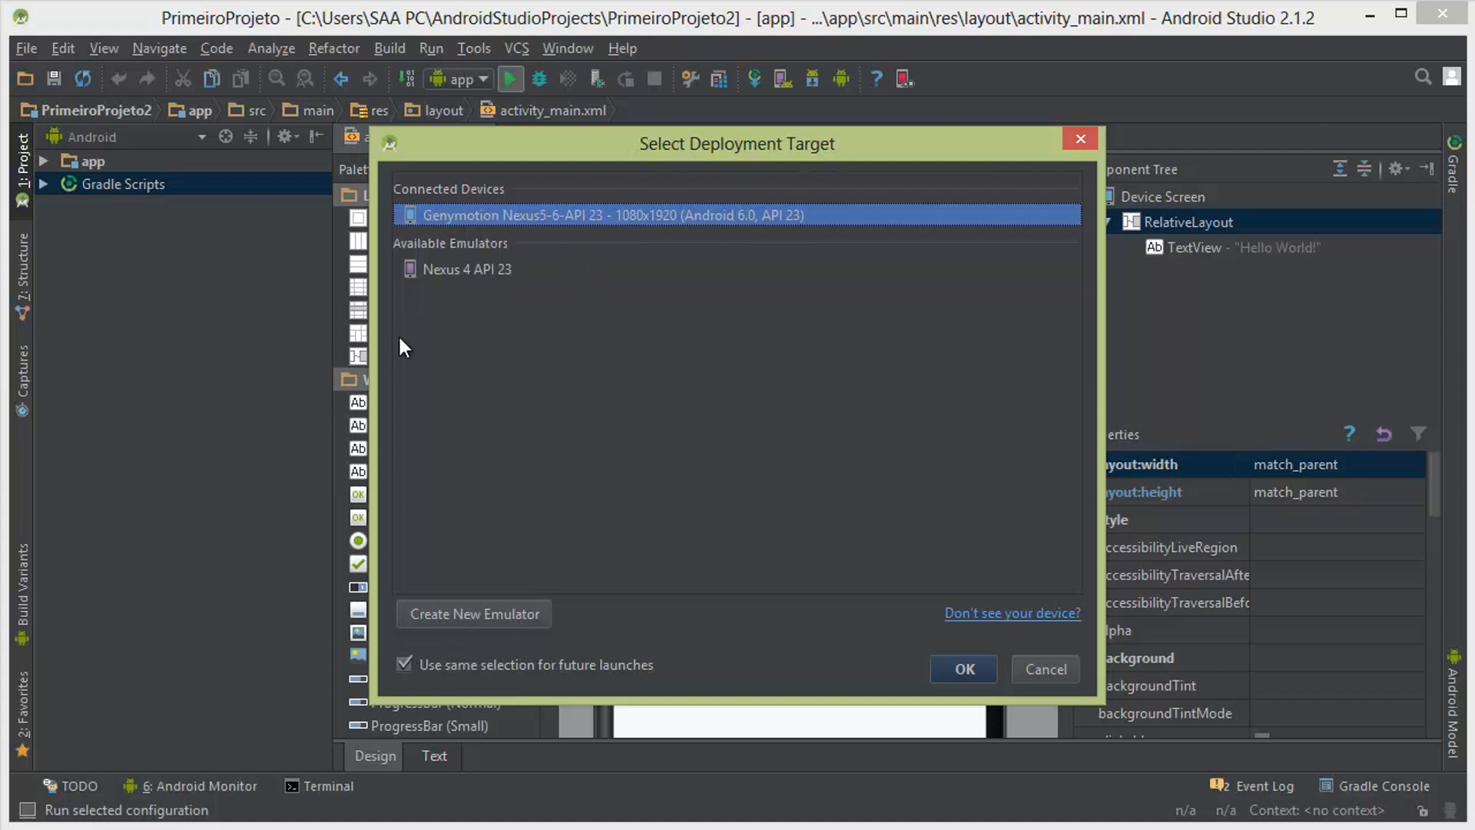
{"action": "left_click", "coordinate": [957, 672]}
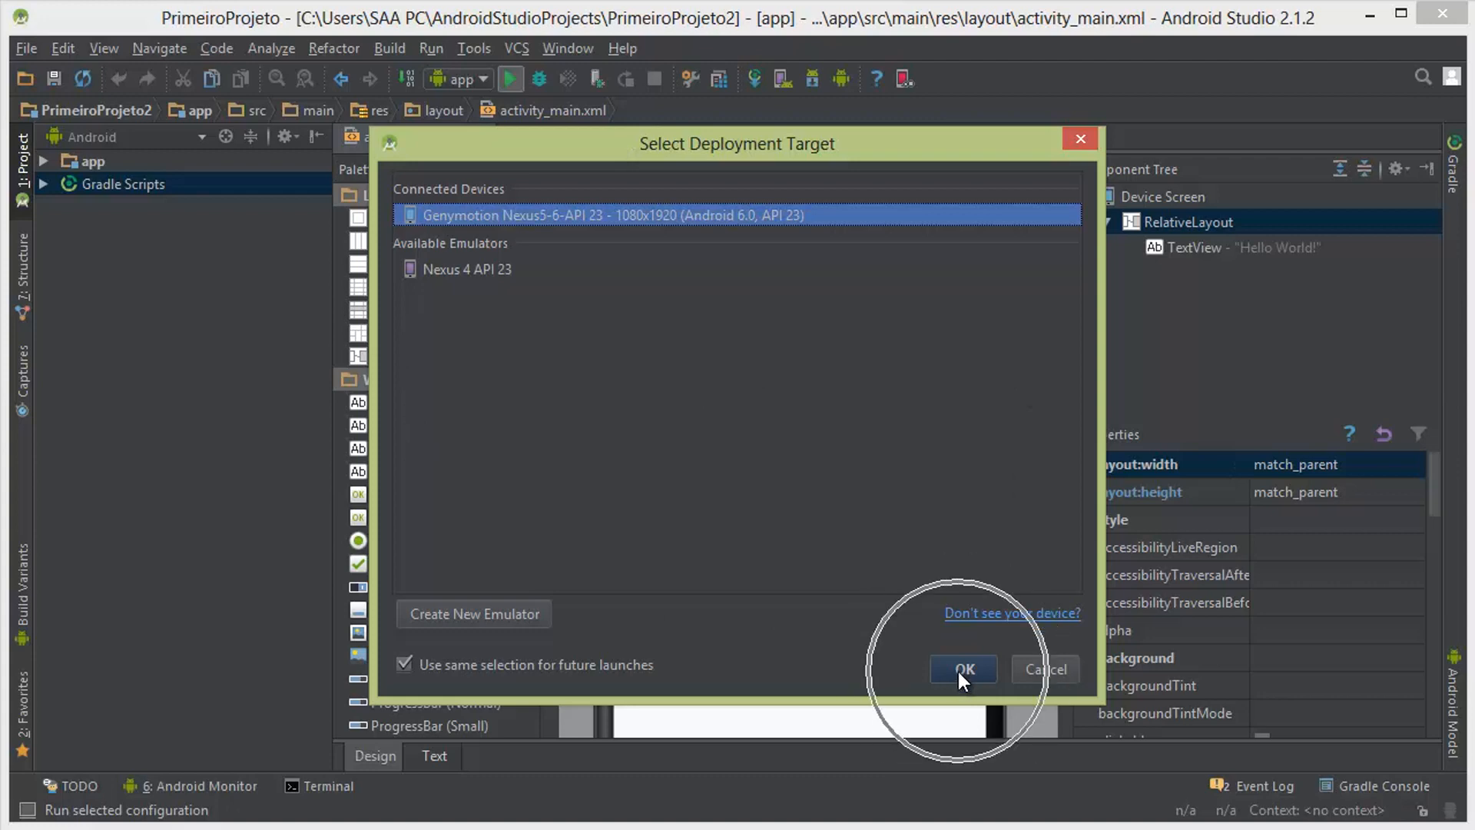